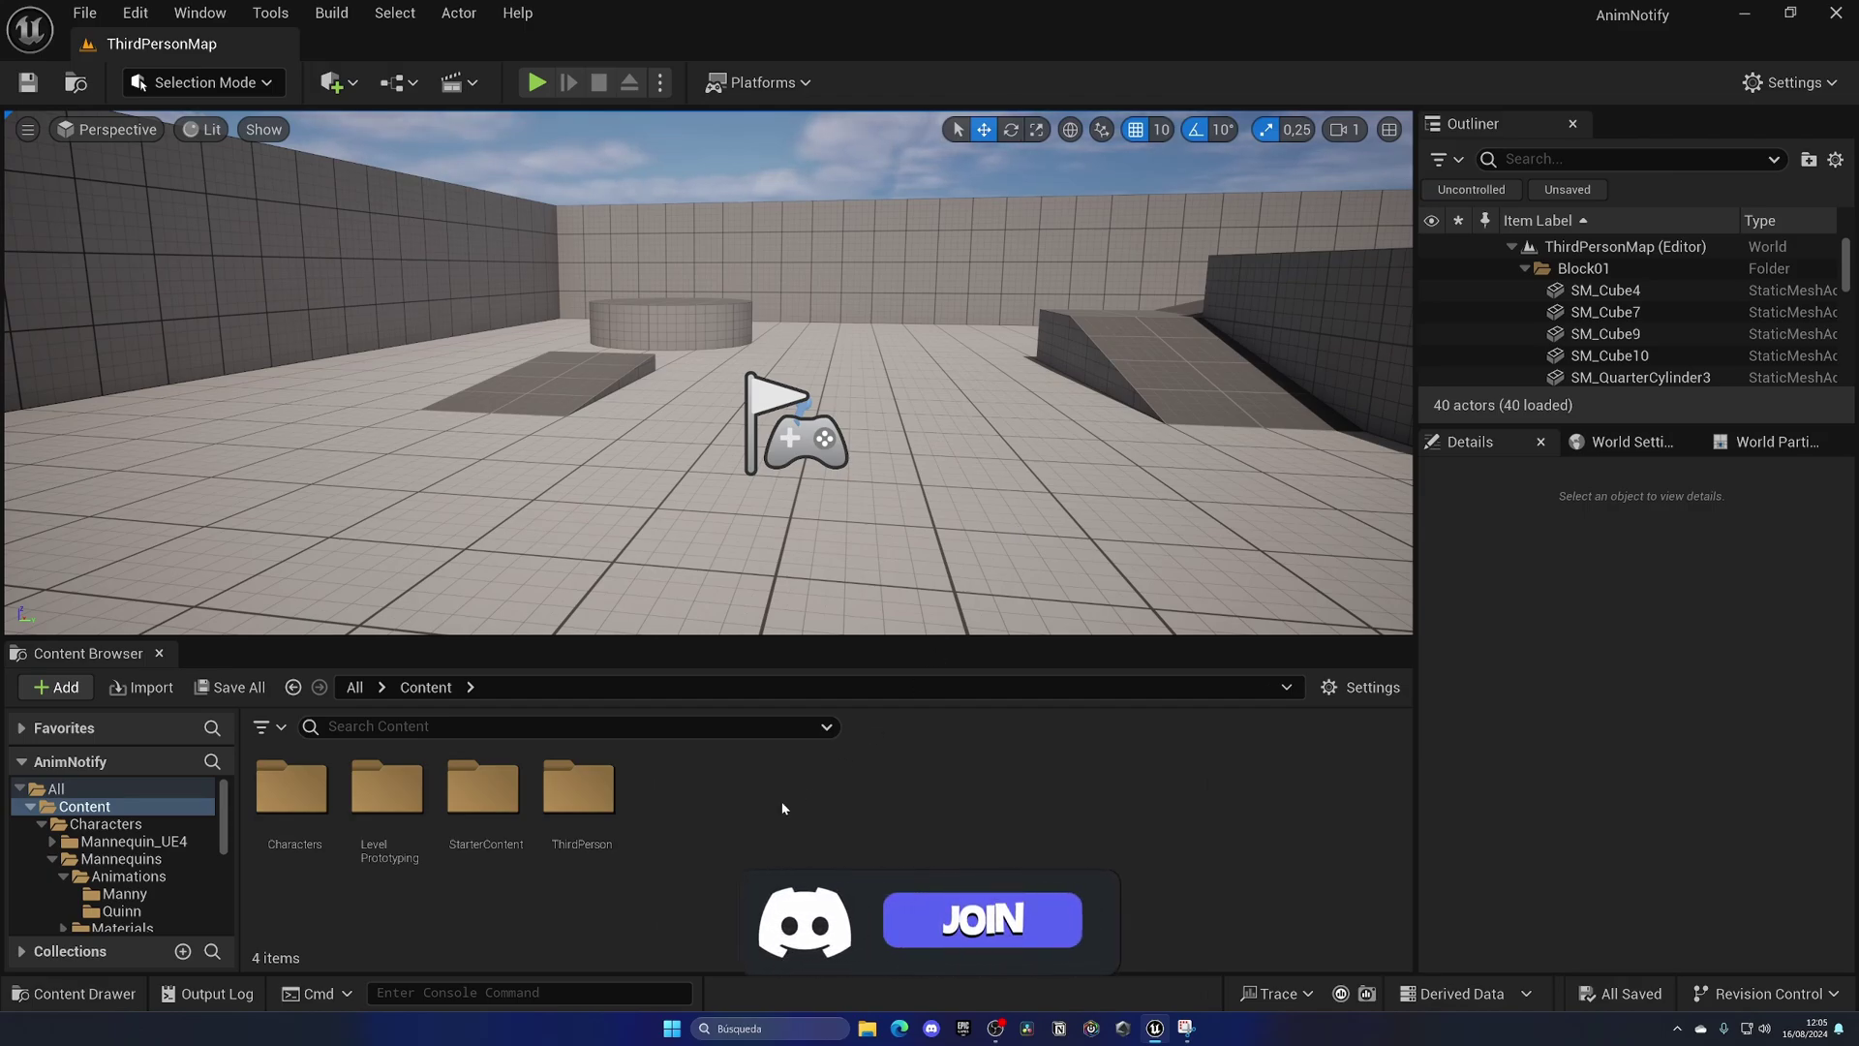
Open the MM_Jump animation sequence from Characters, Mannequins, Animations, Manny
double_click(300, 789)
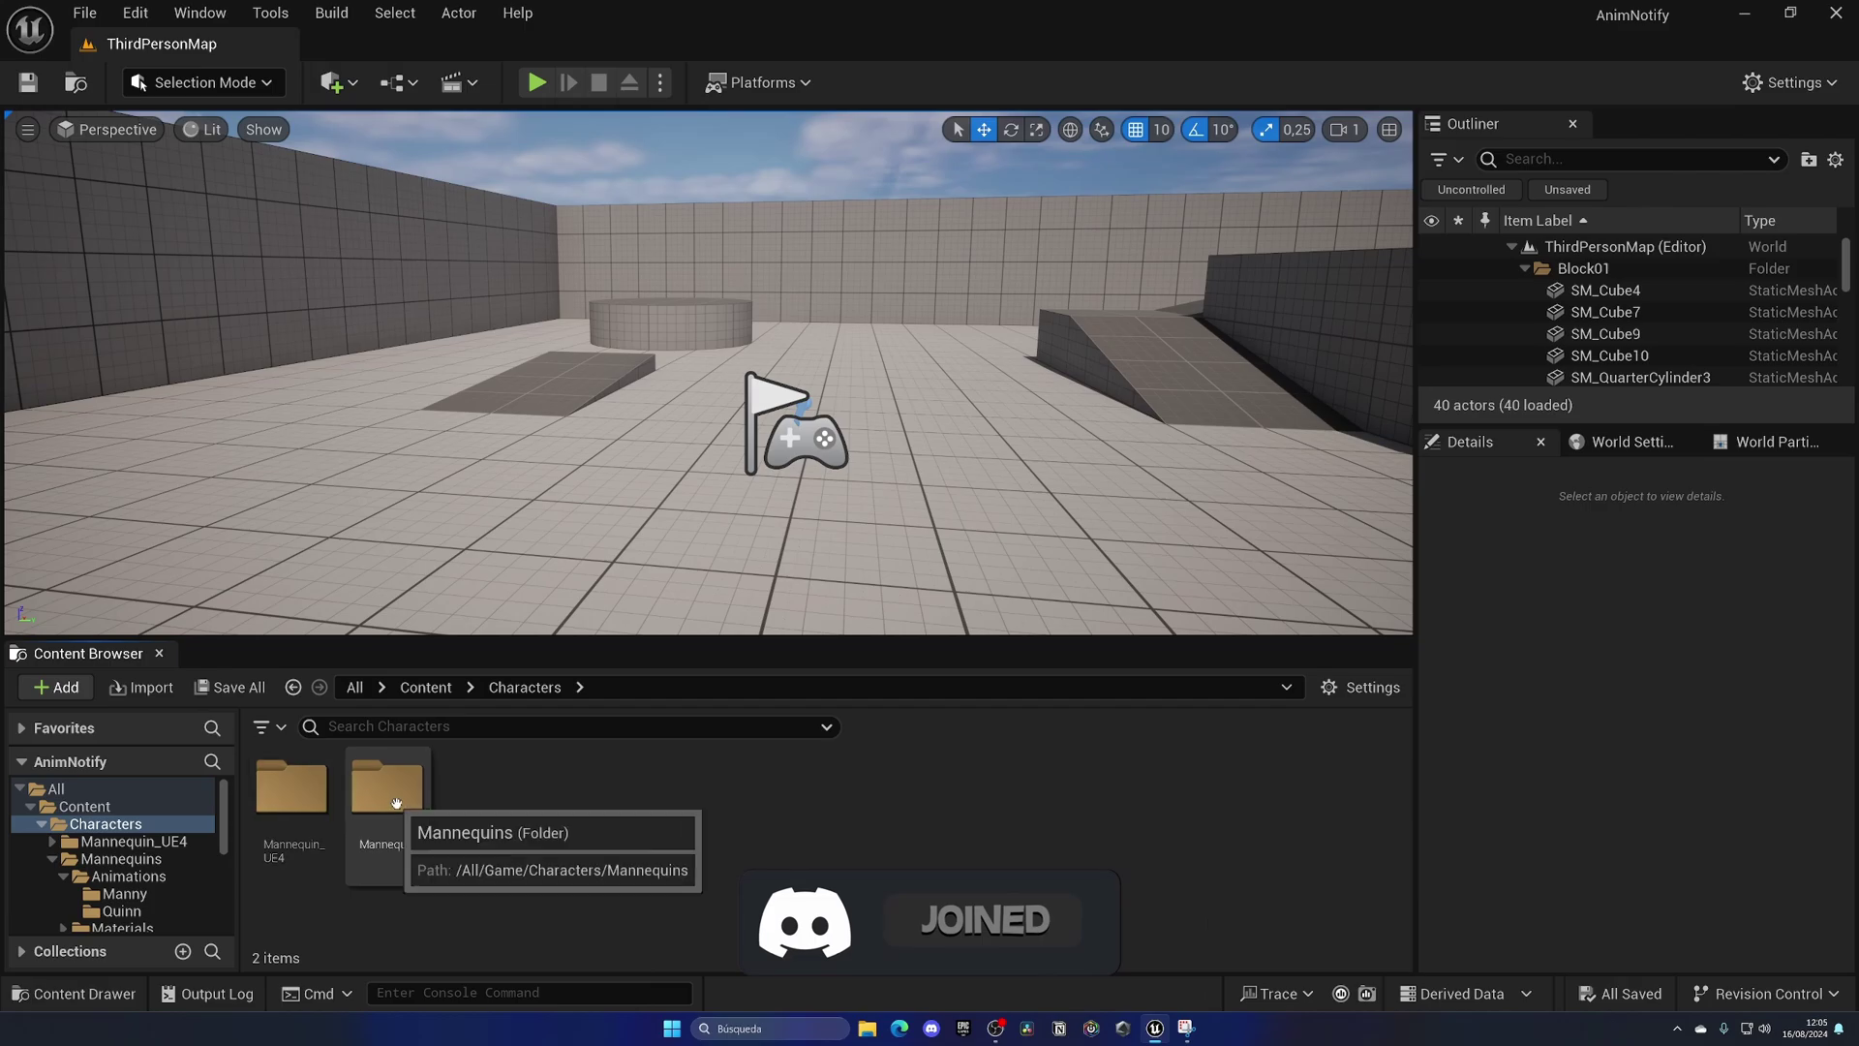
double_click(364, 799)
double_click(278, 796)
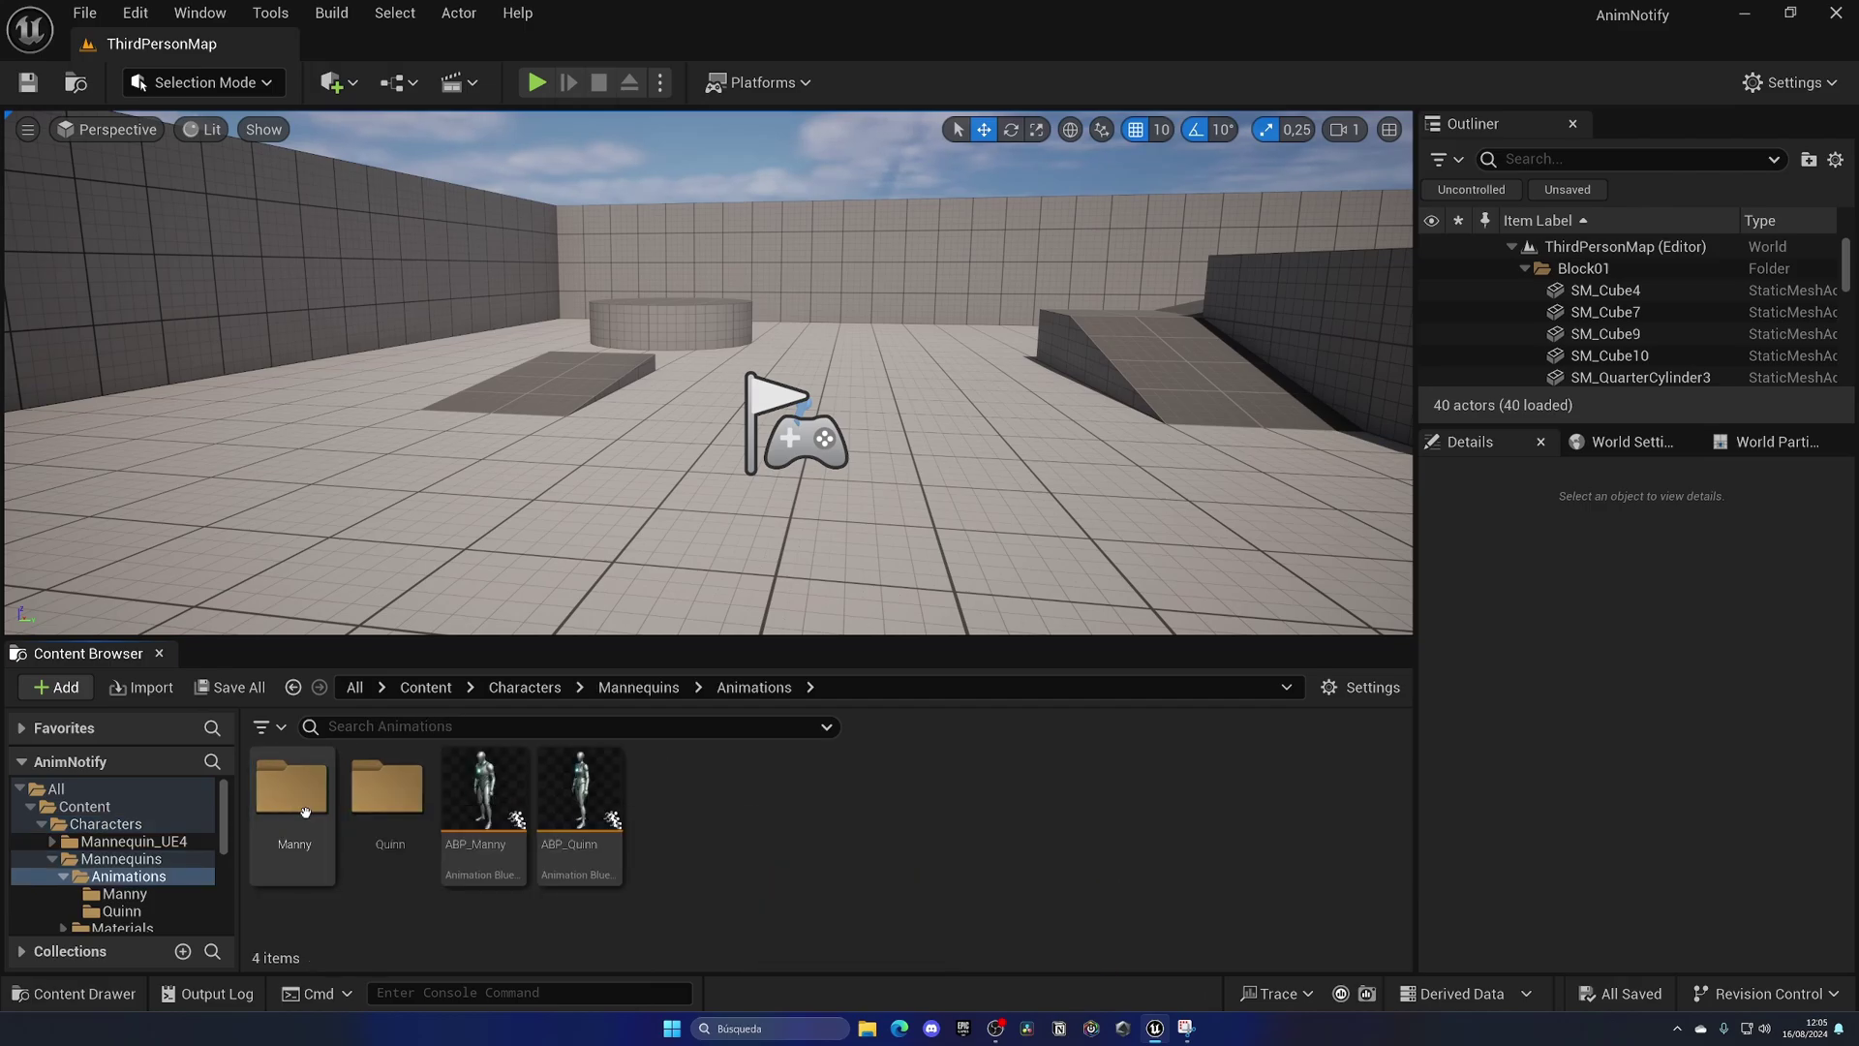
double_click(275, 798)
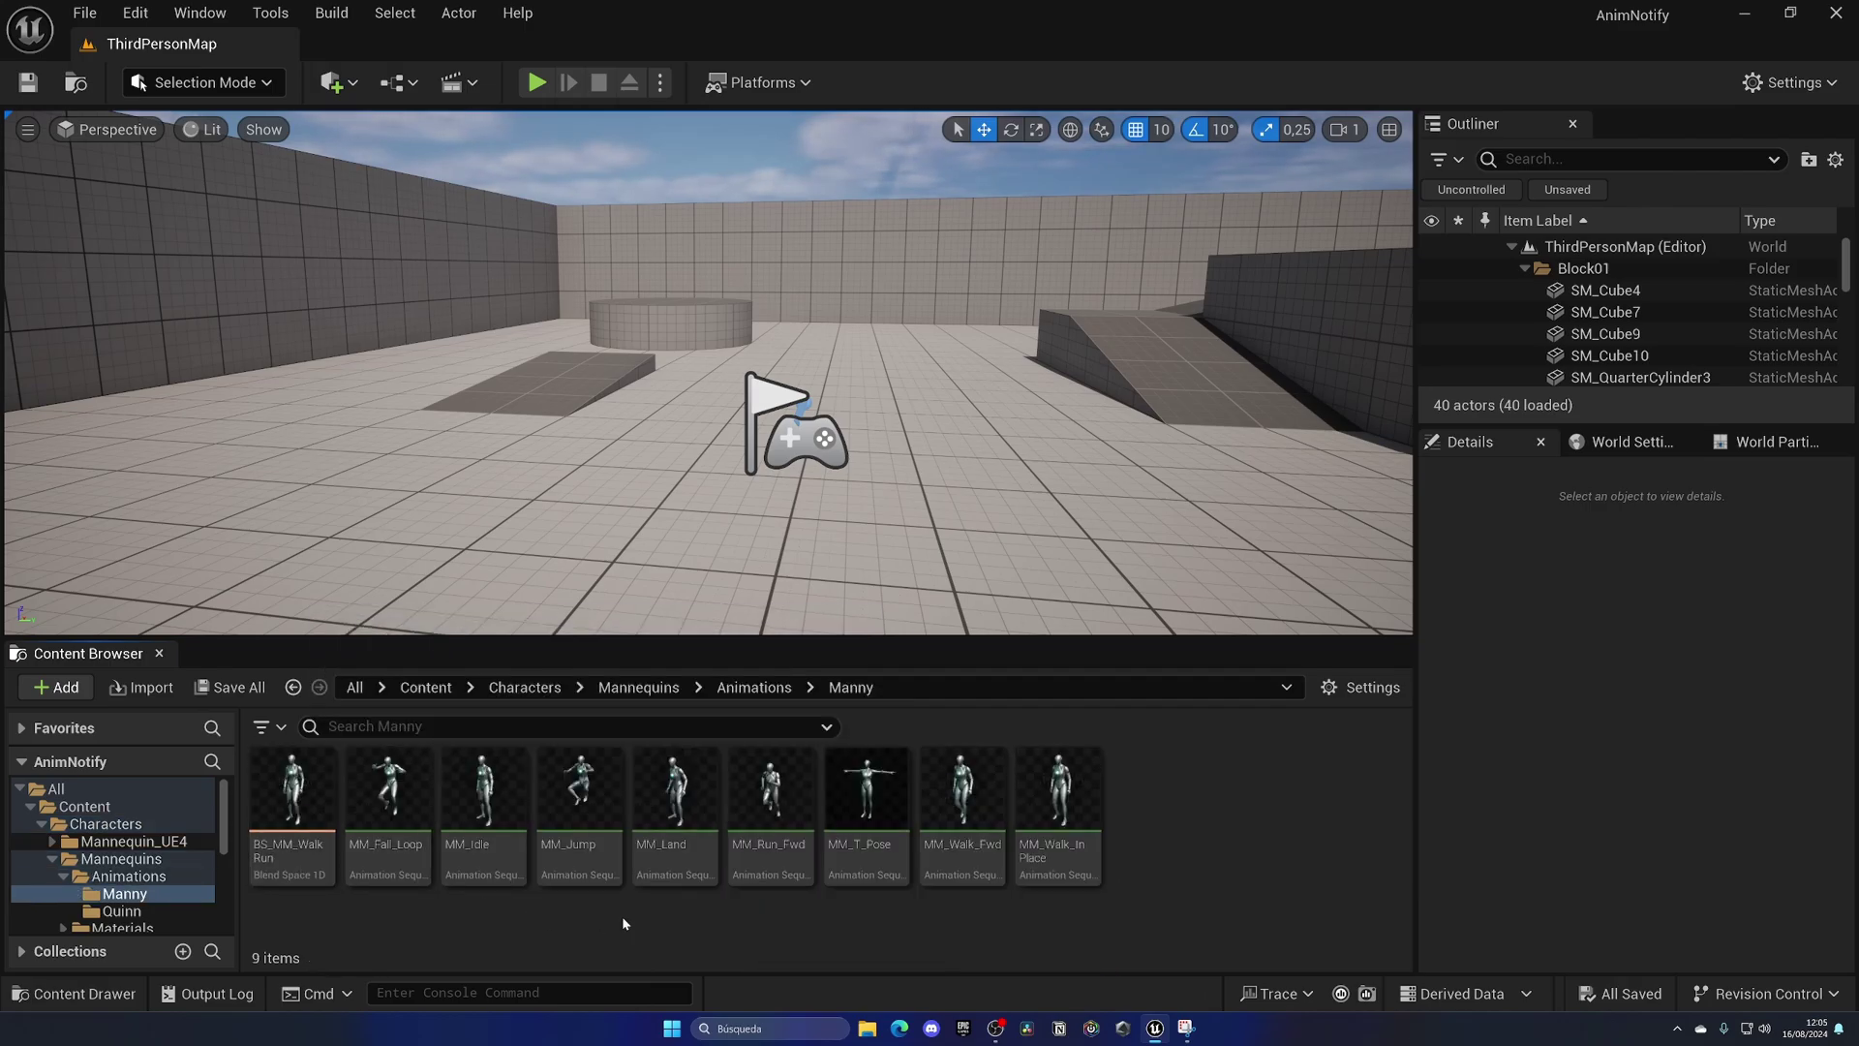
double_click(579, 808)
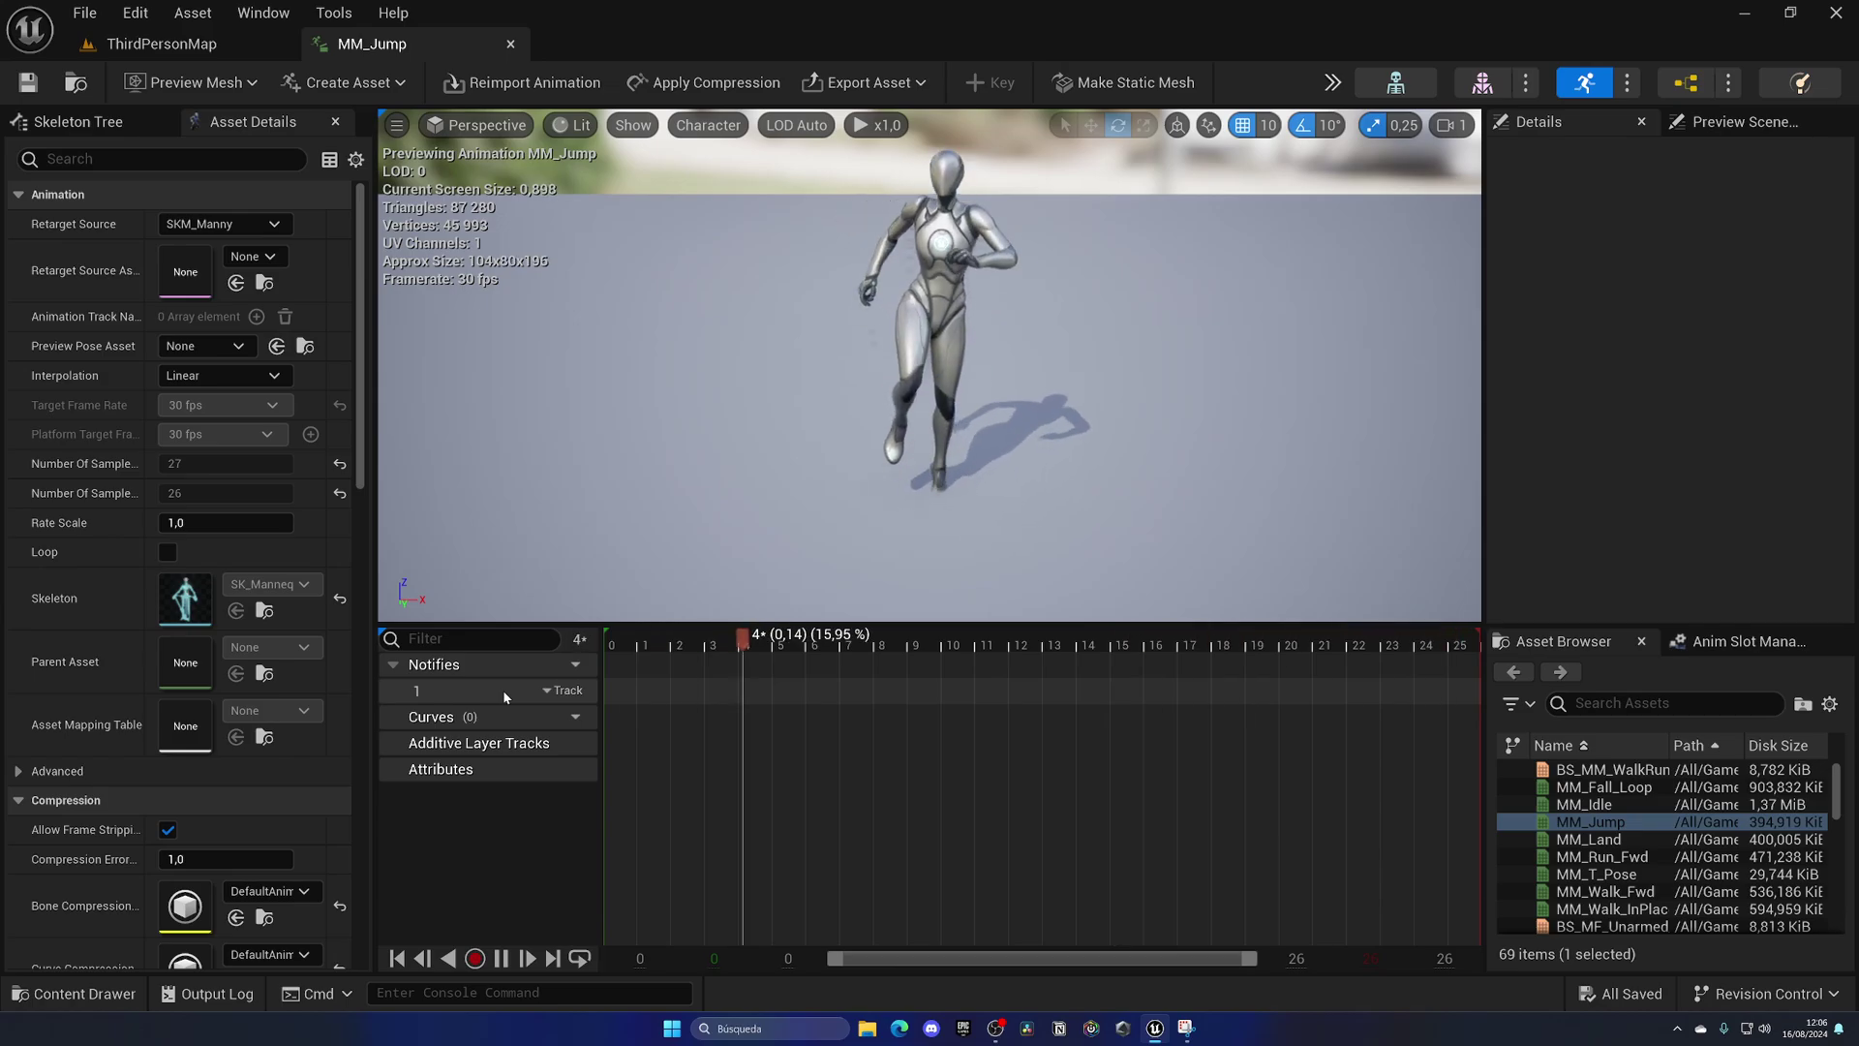
Add a Play Sound notify to notify track 1 of the jump animation at about 0.19 s
left_click(562, 665)
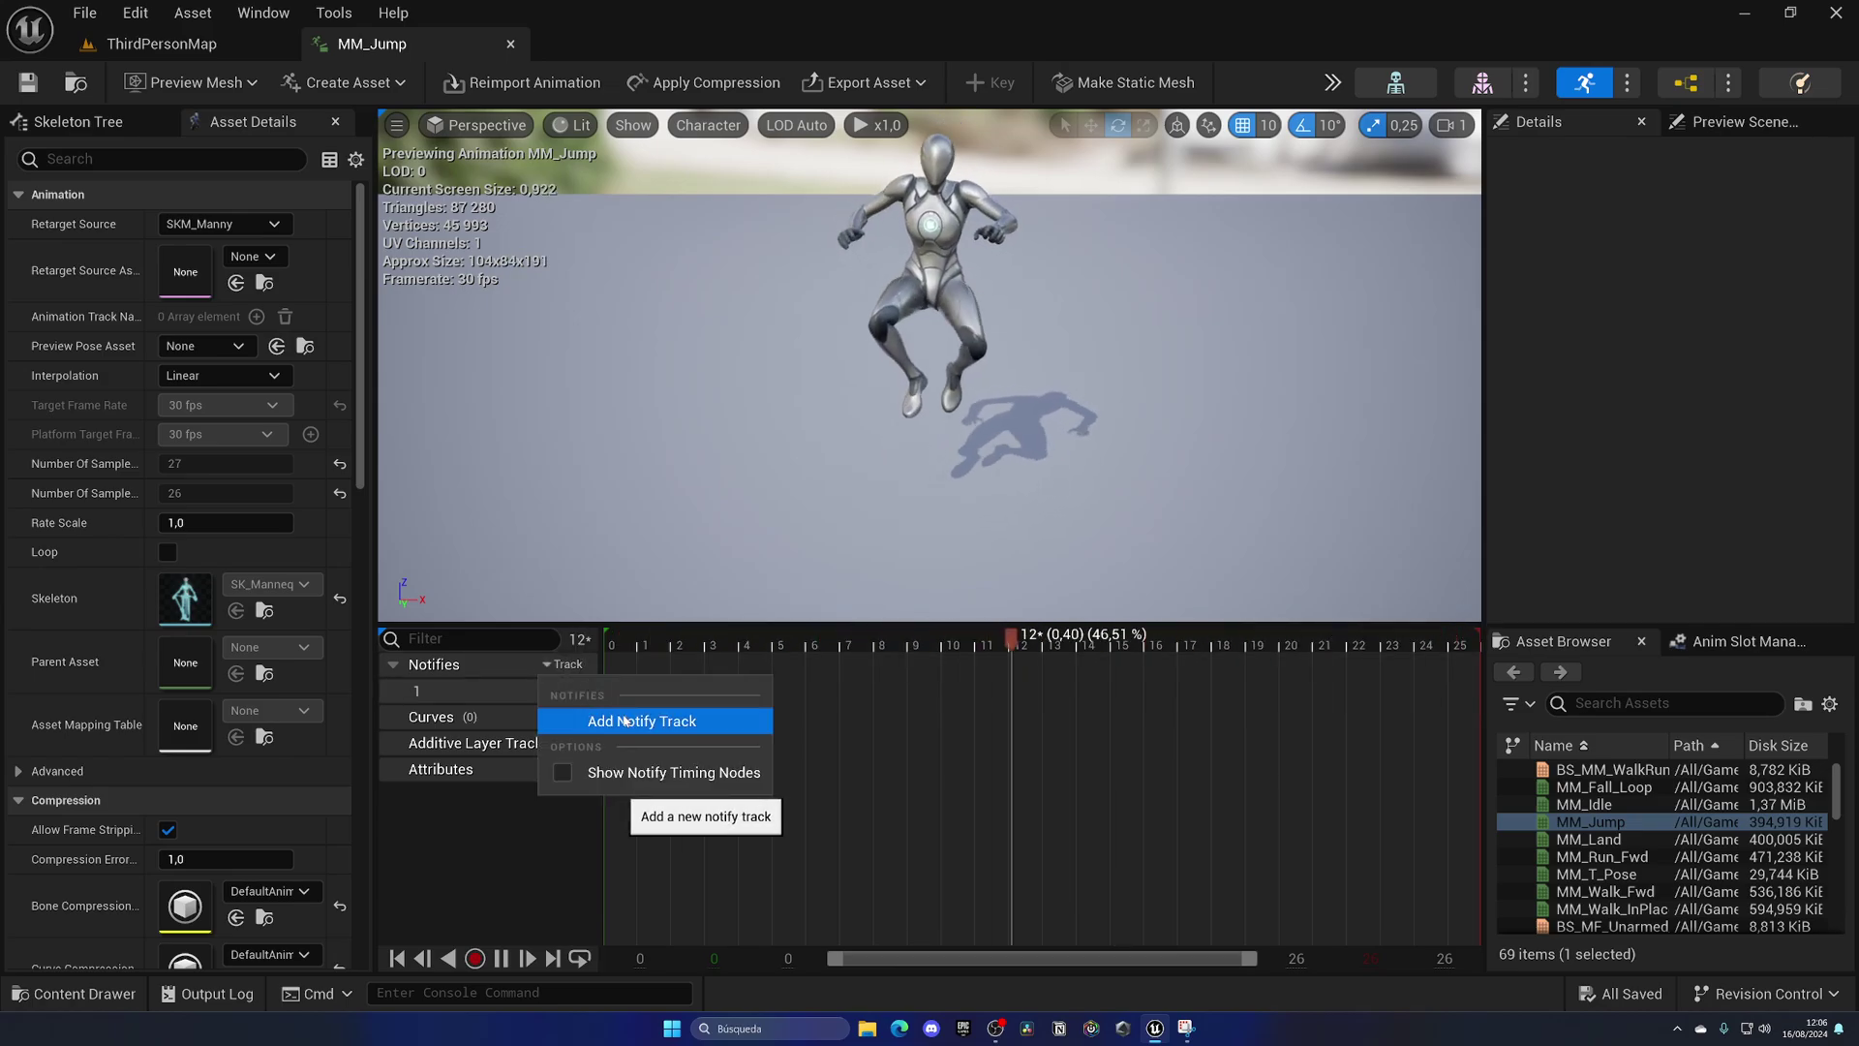
left_click(512, 675)
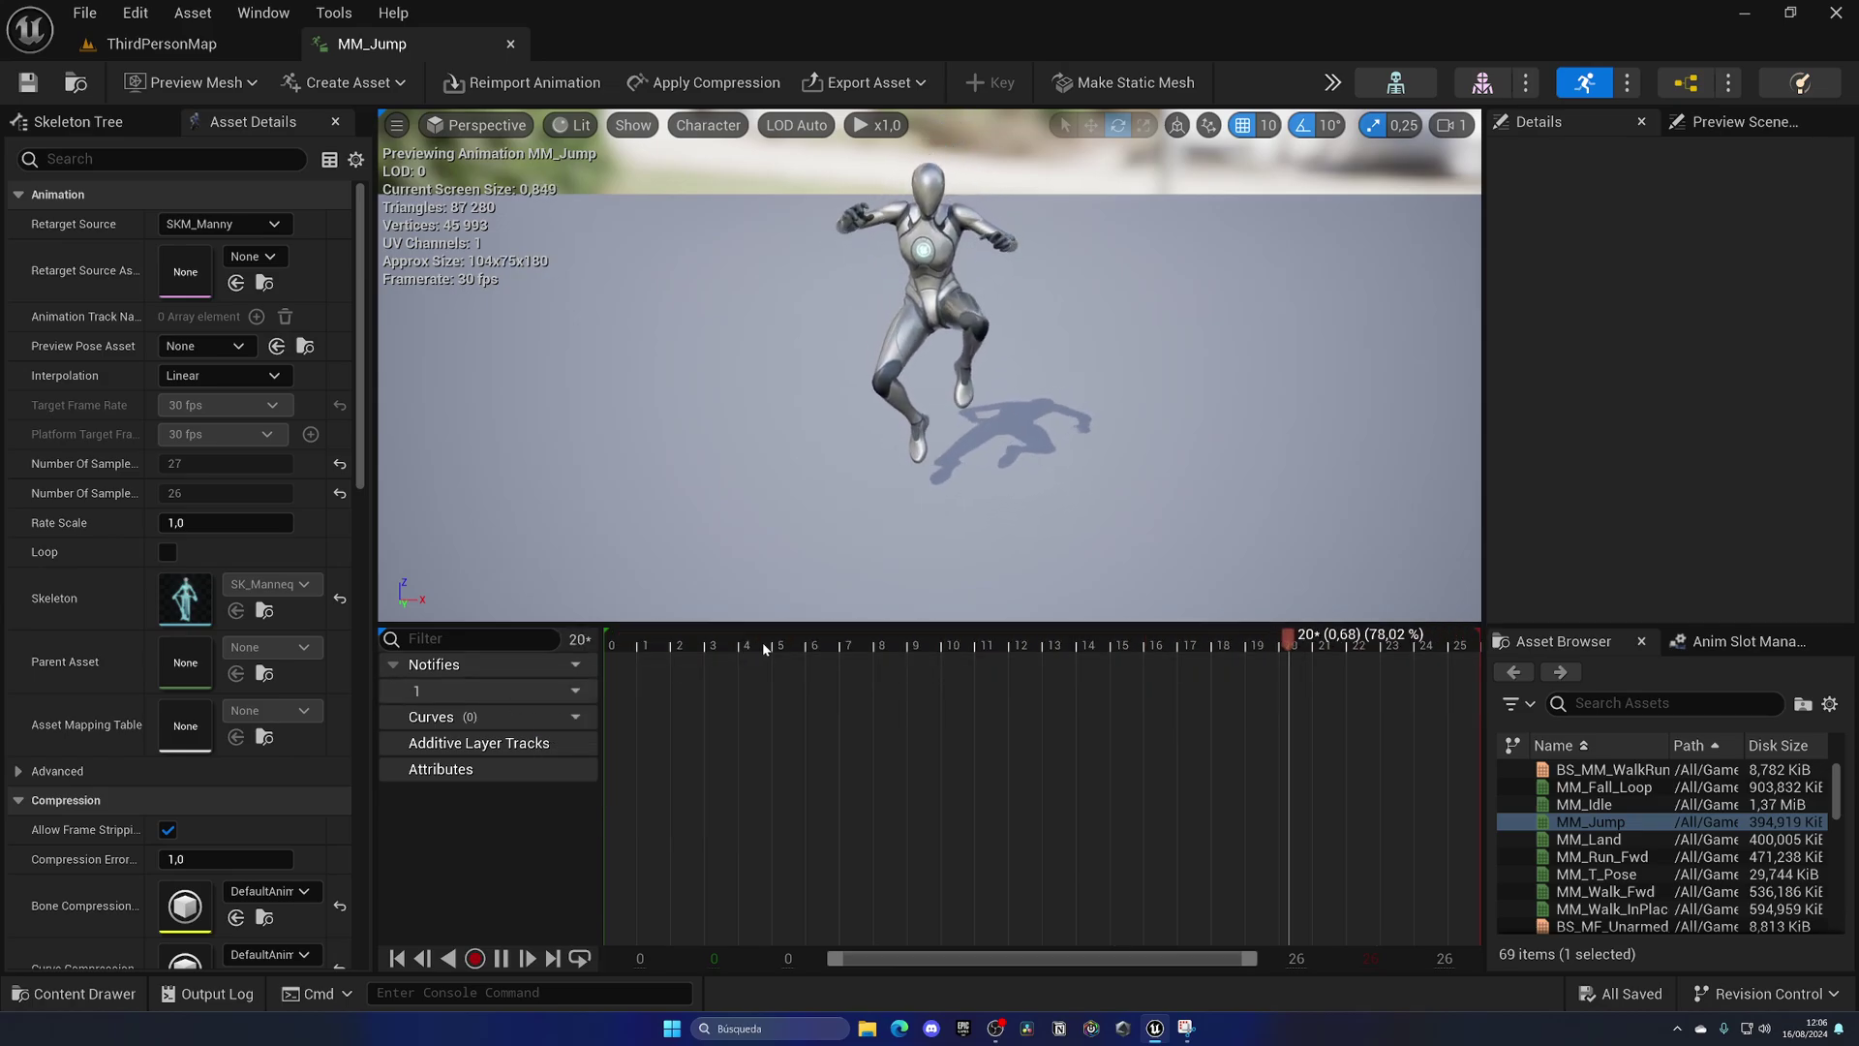
left_click_drag(765, 646, 794, 647)
right_click(794, 690)
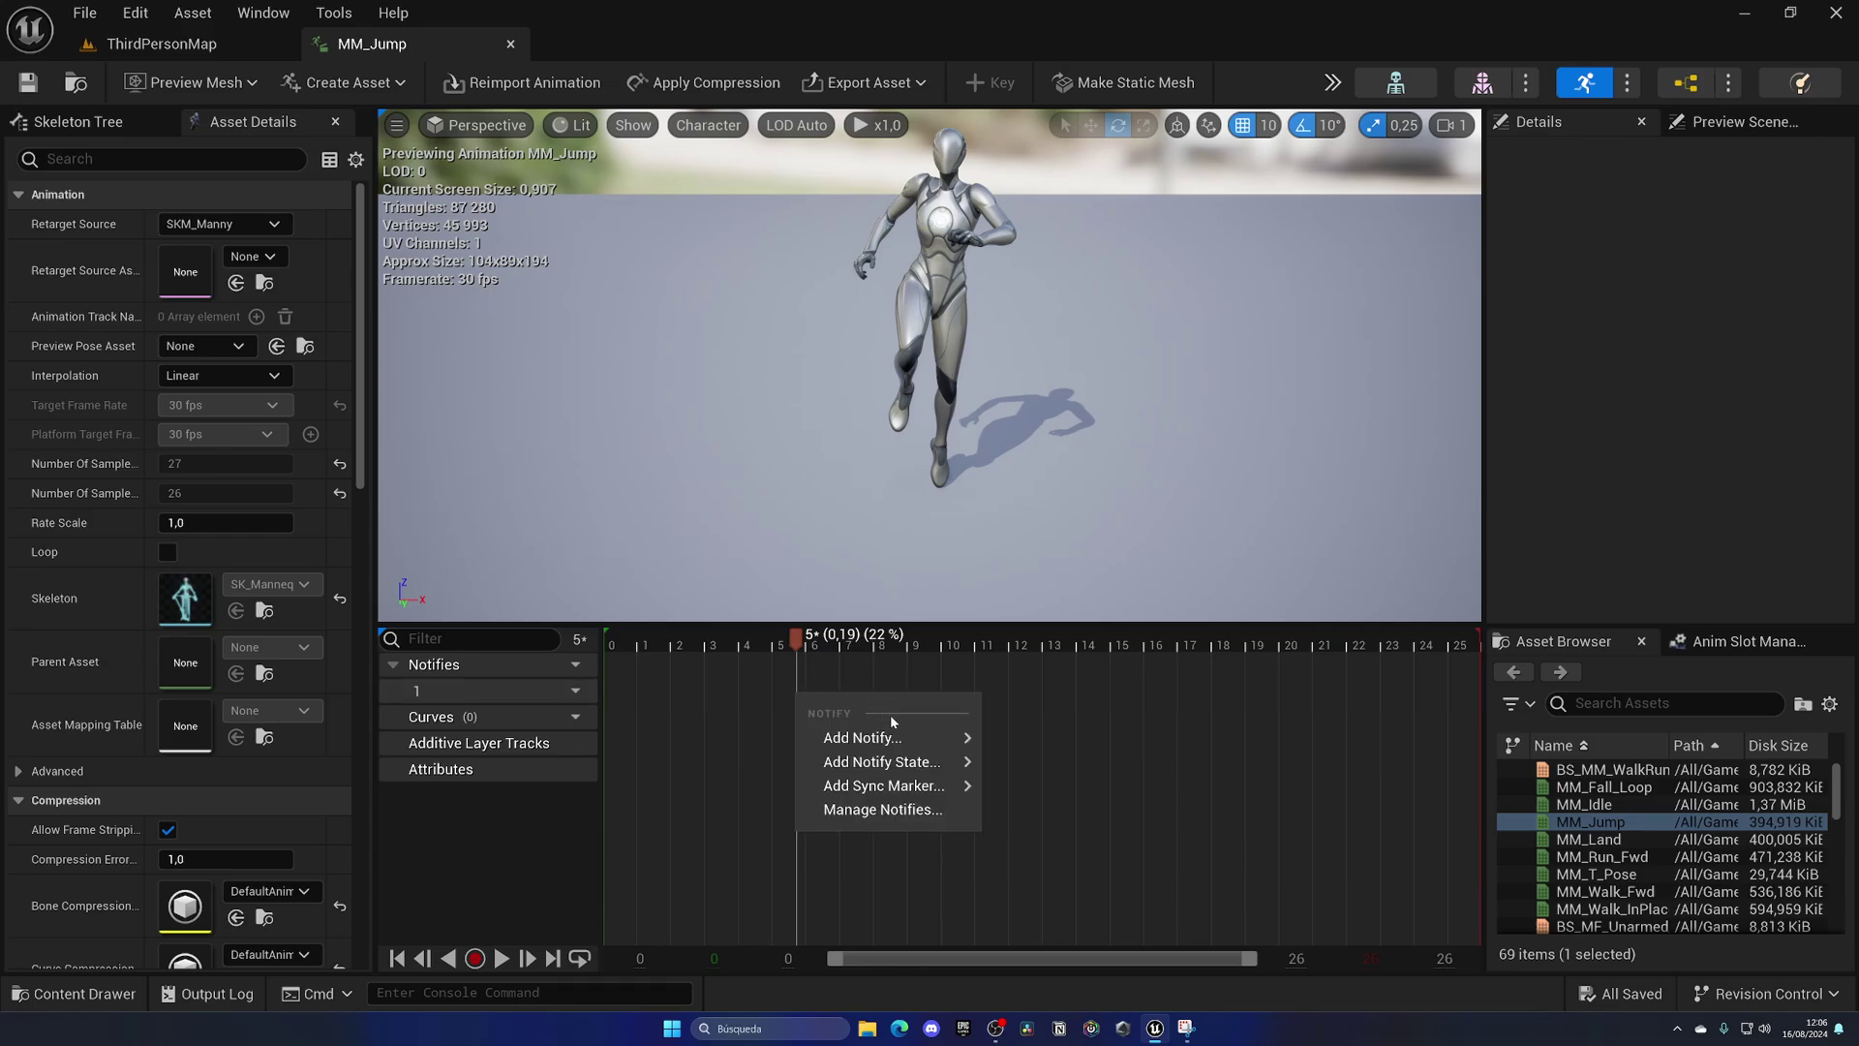
mouse_move(870, 765)
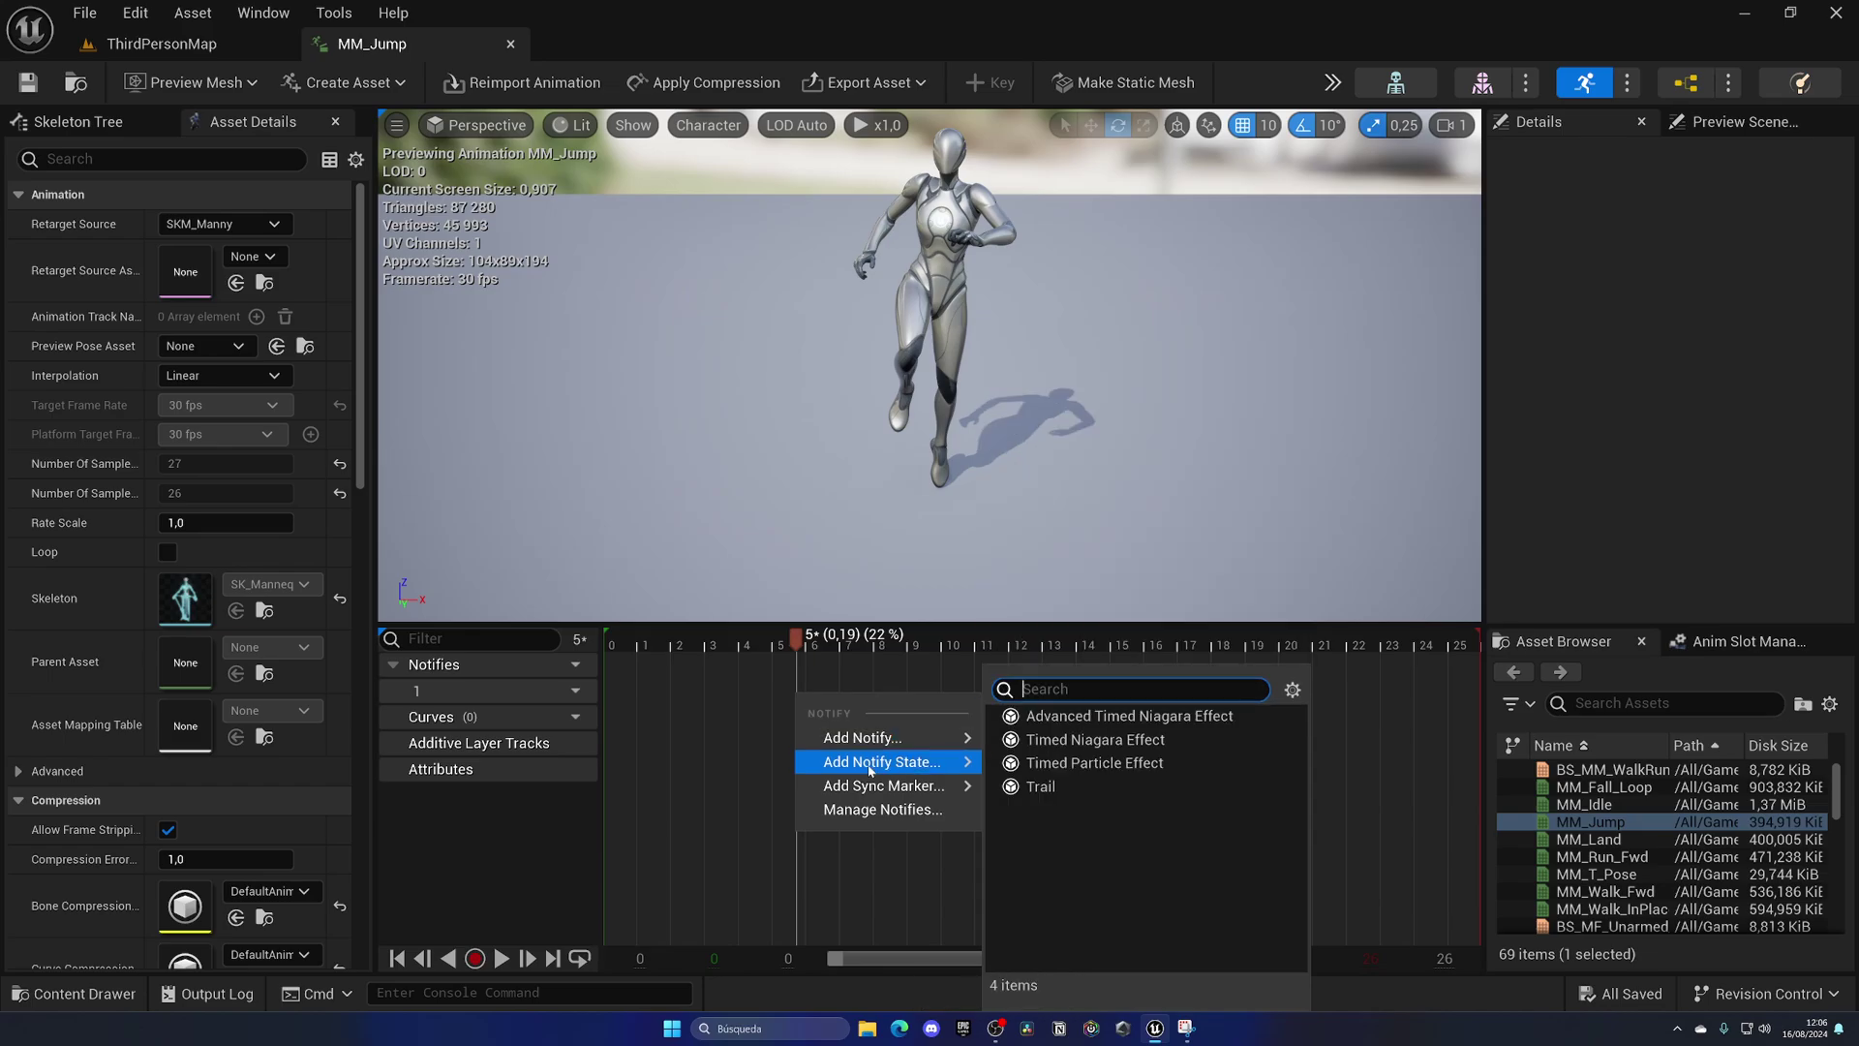
mouse_move(911, 741)
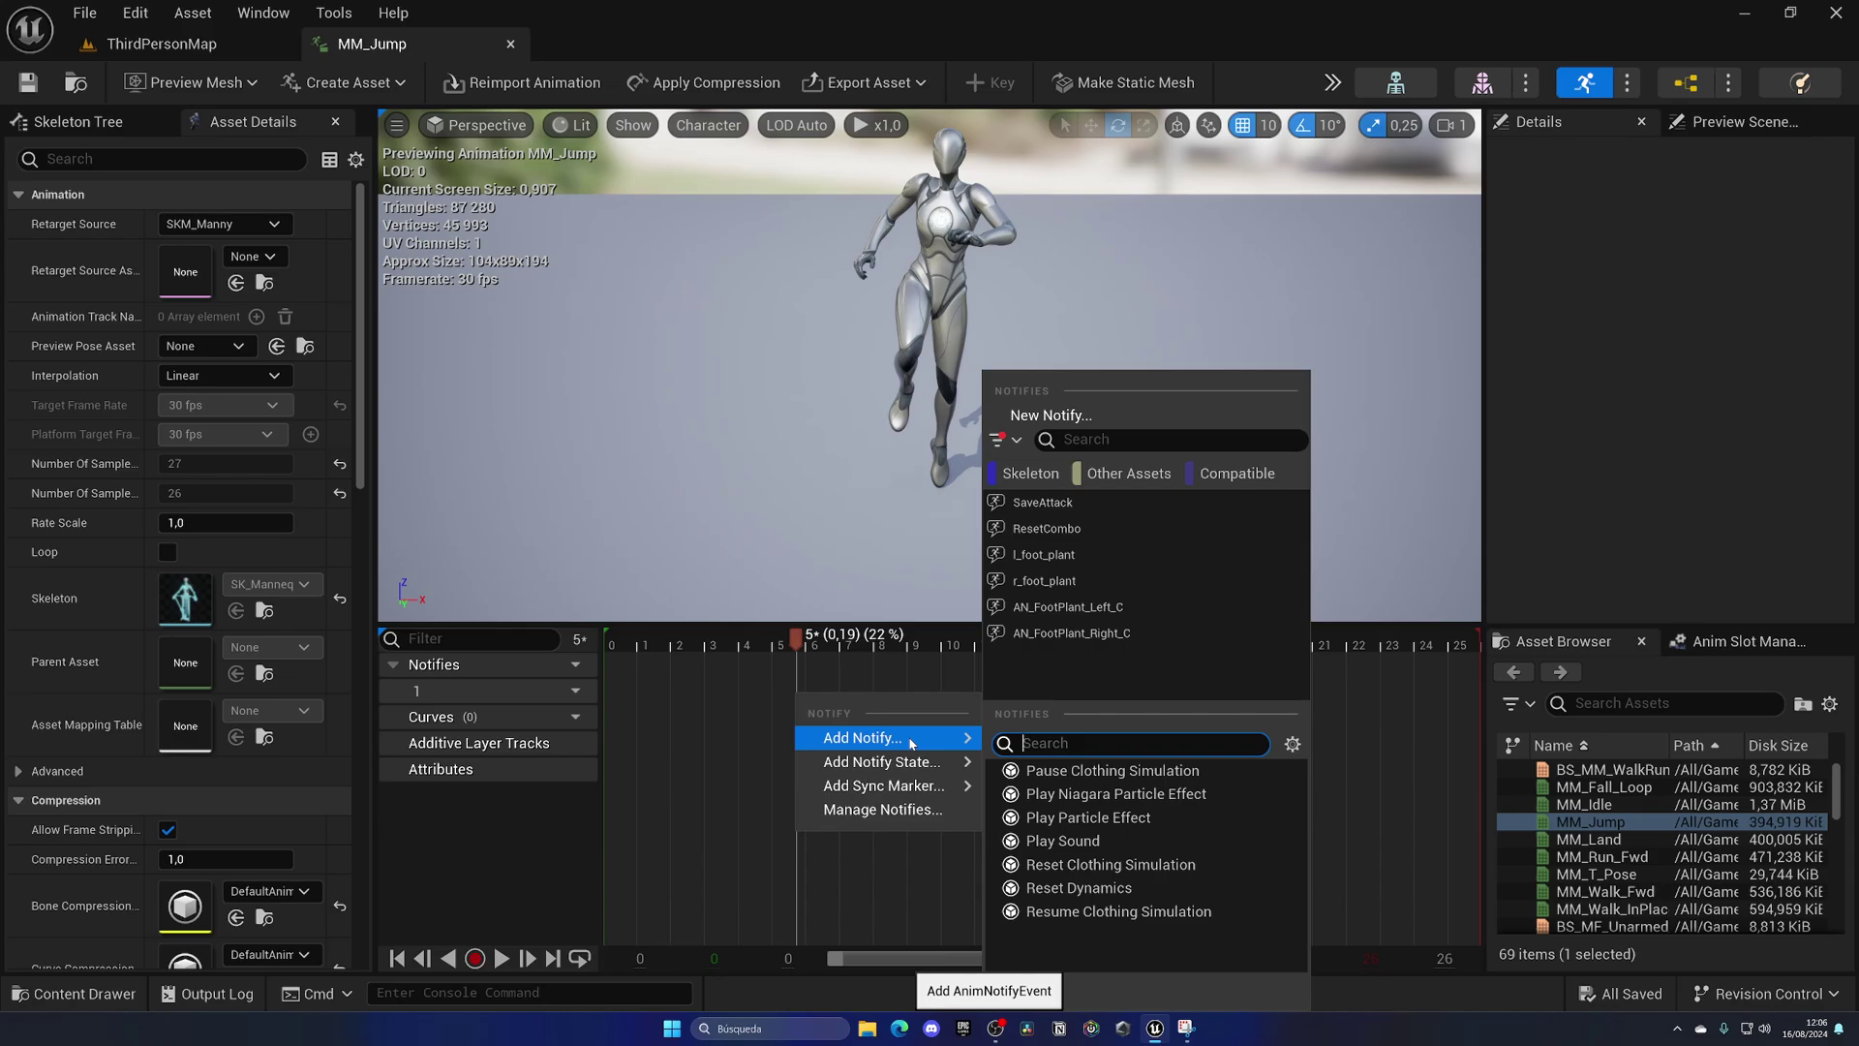
mouse_move(936, 770)
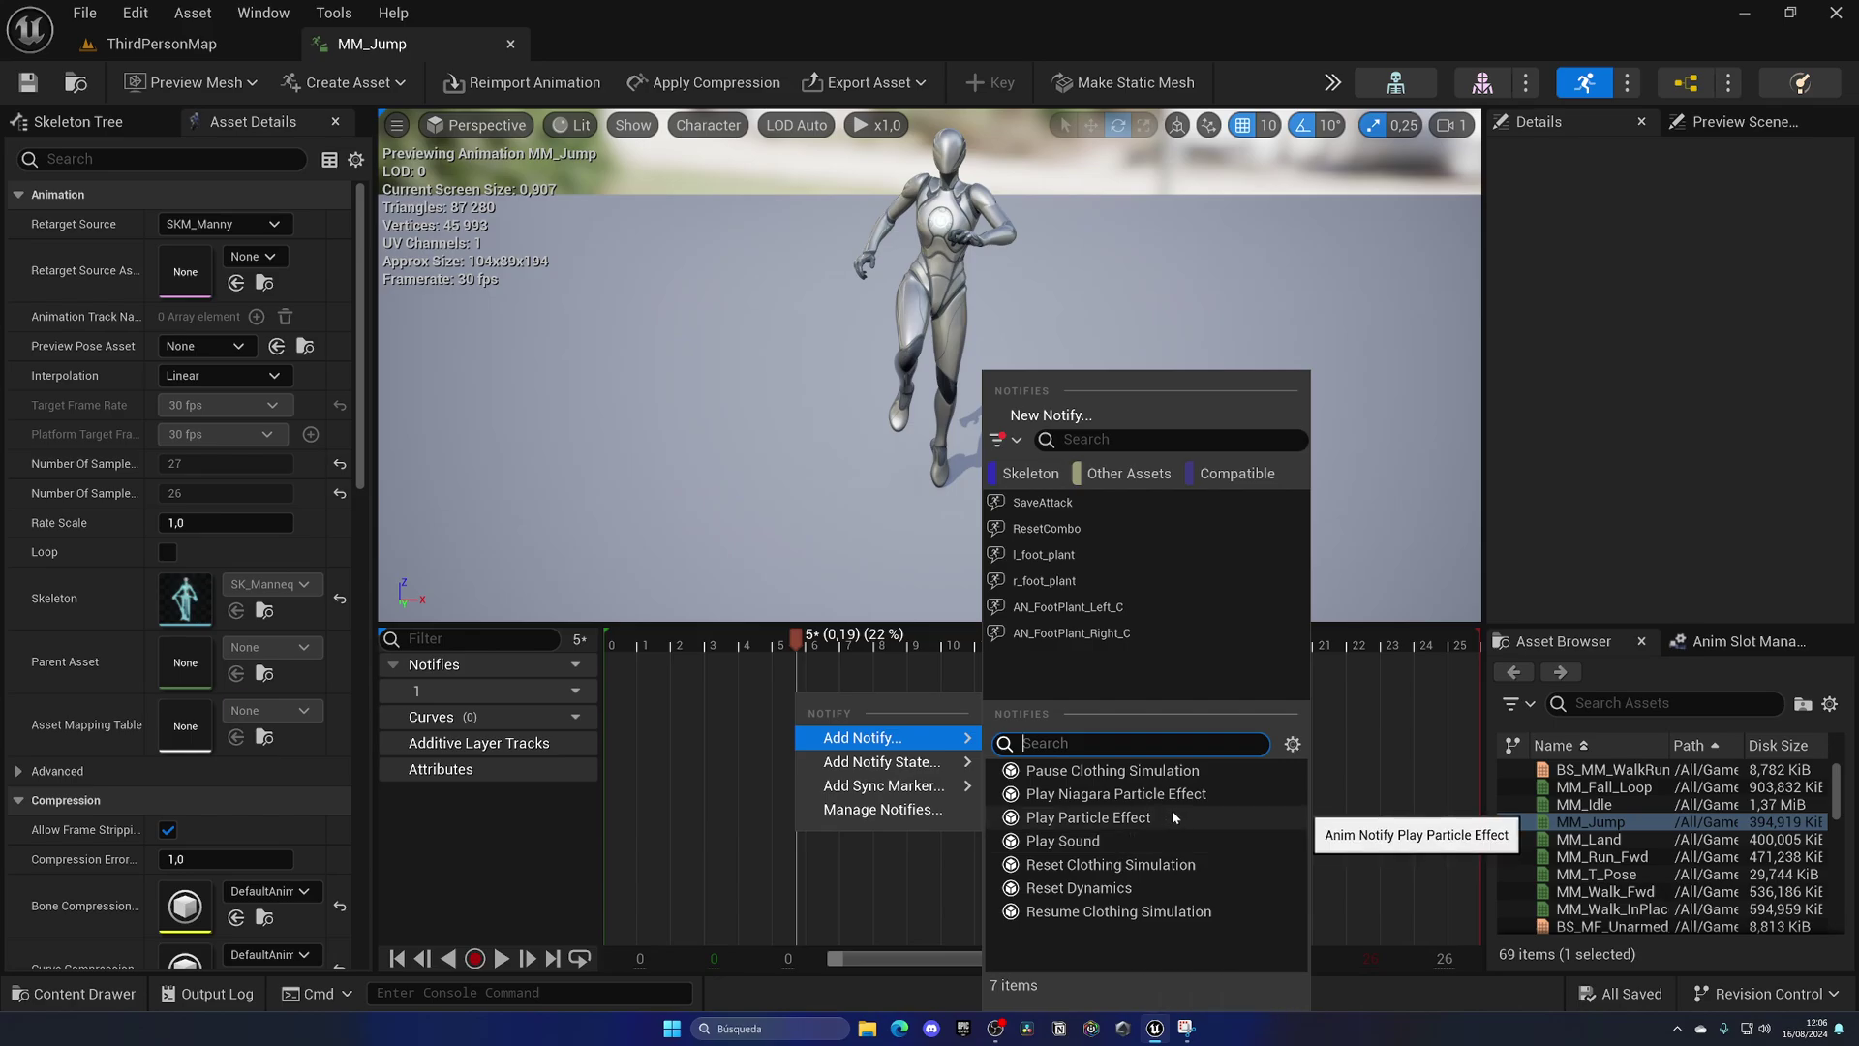
left_click(1123, 840)
left_click(838, 692)
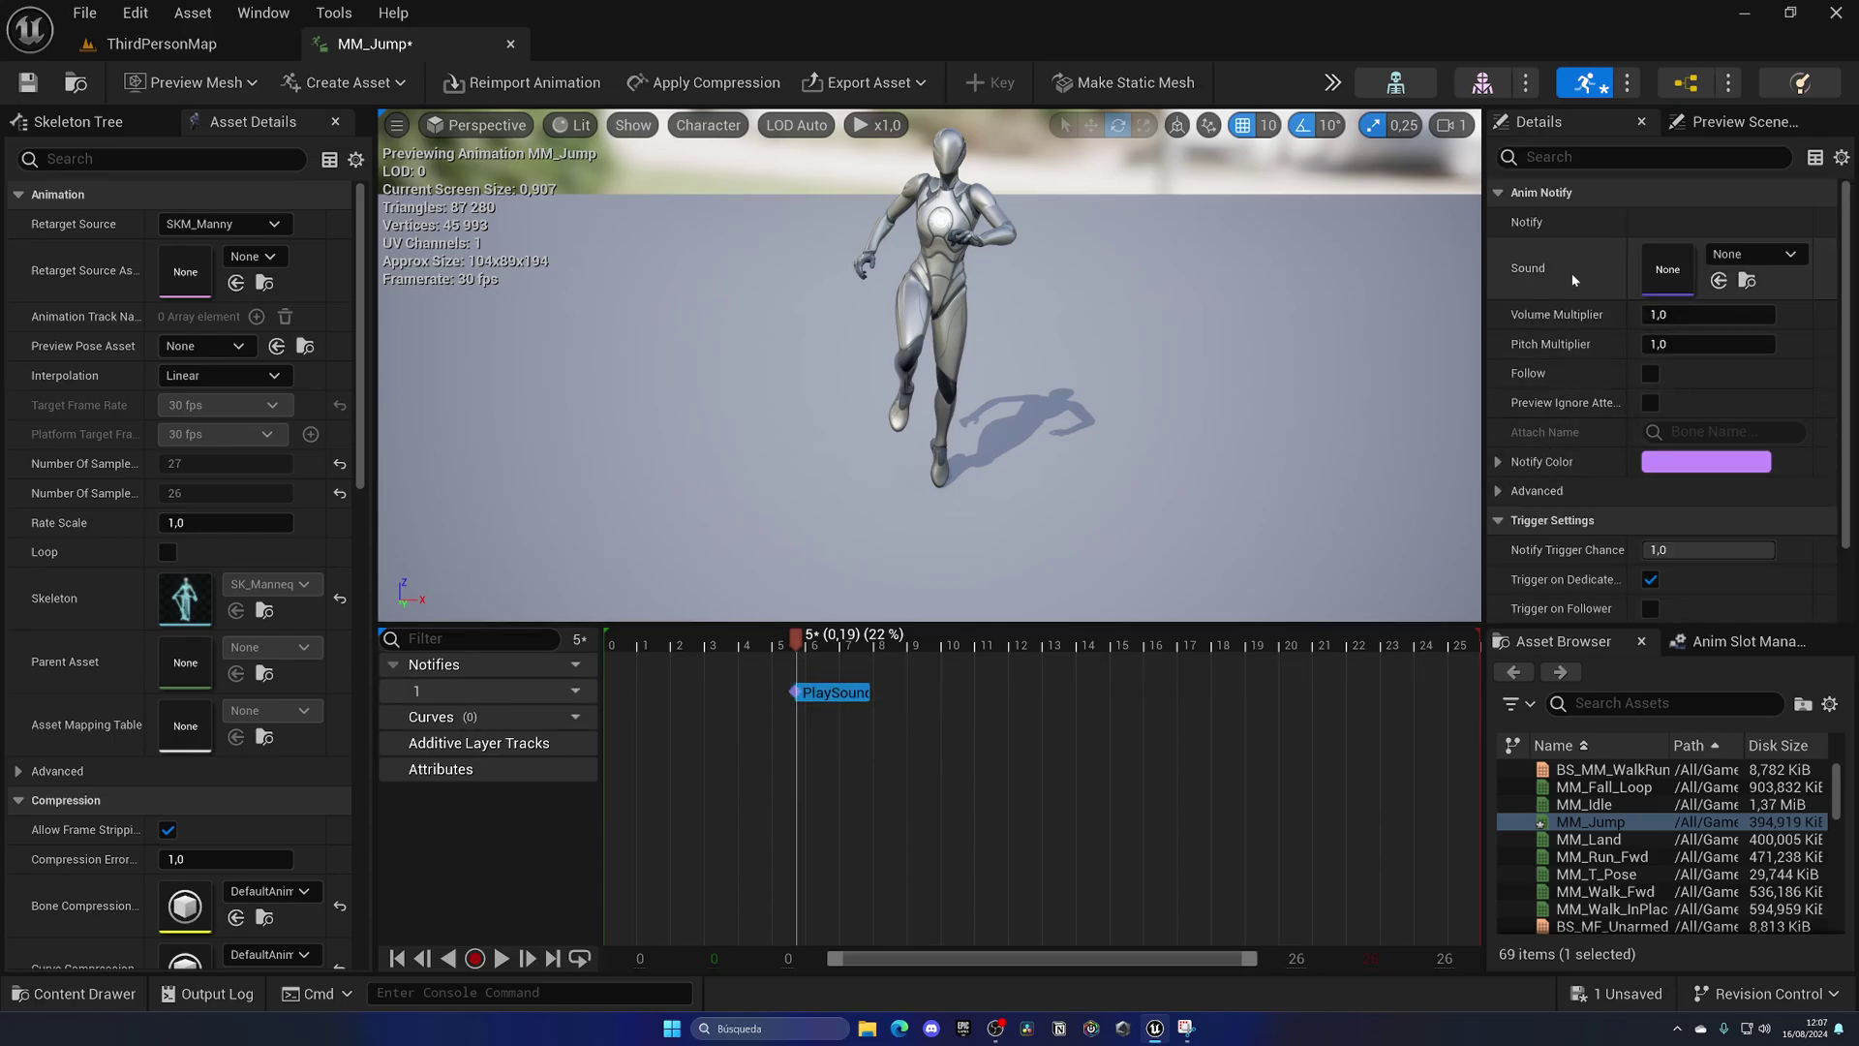
Assign the 1kSineTonePing sound to the notify and scrub the animation past it to preview the trigger
left_click(1757, 255)
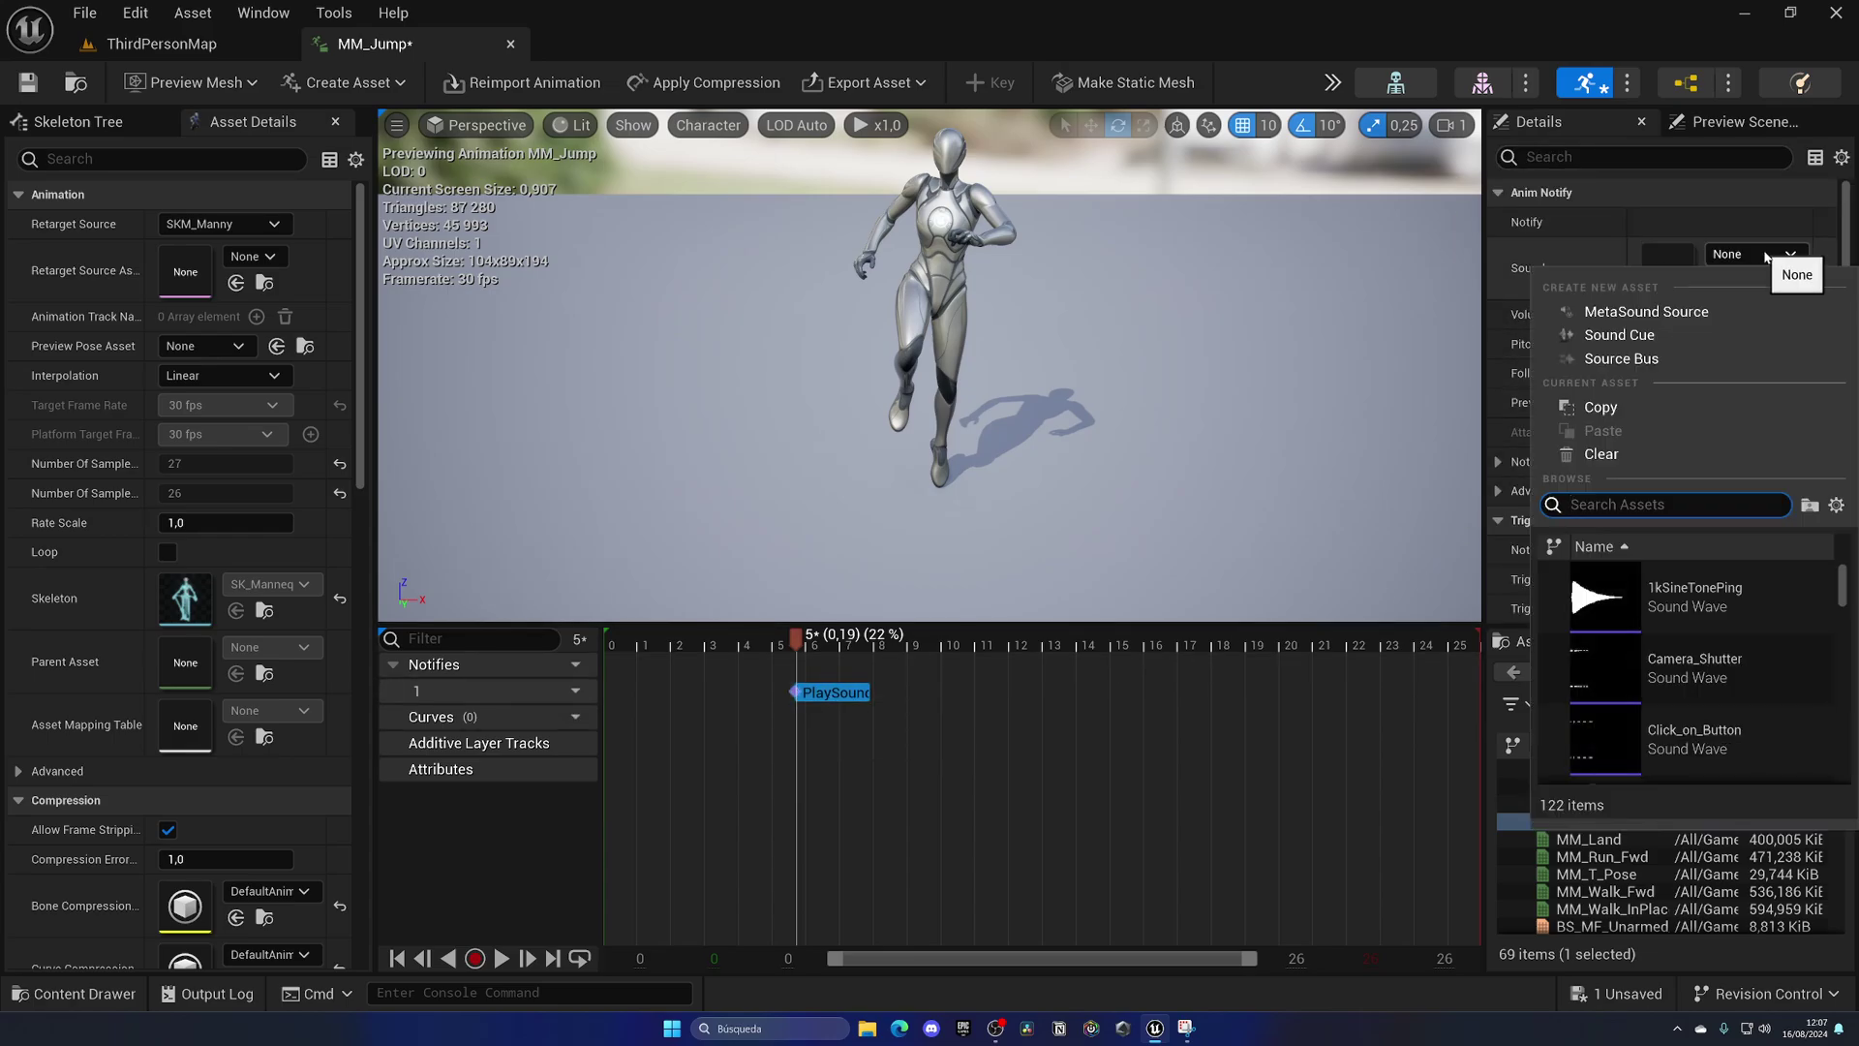
left_click(1710, 598)
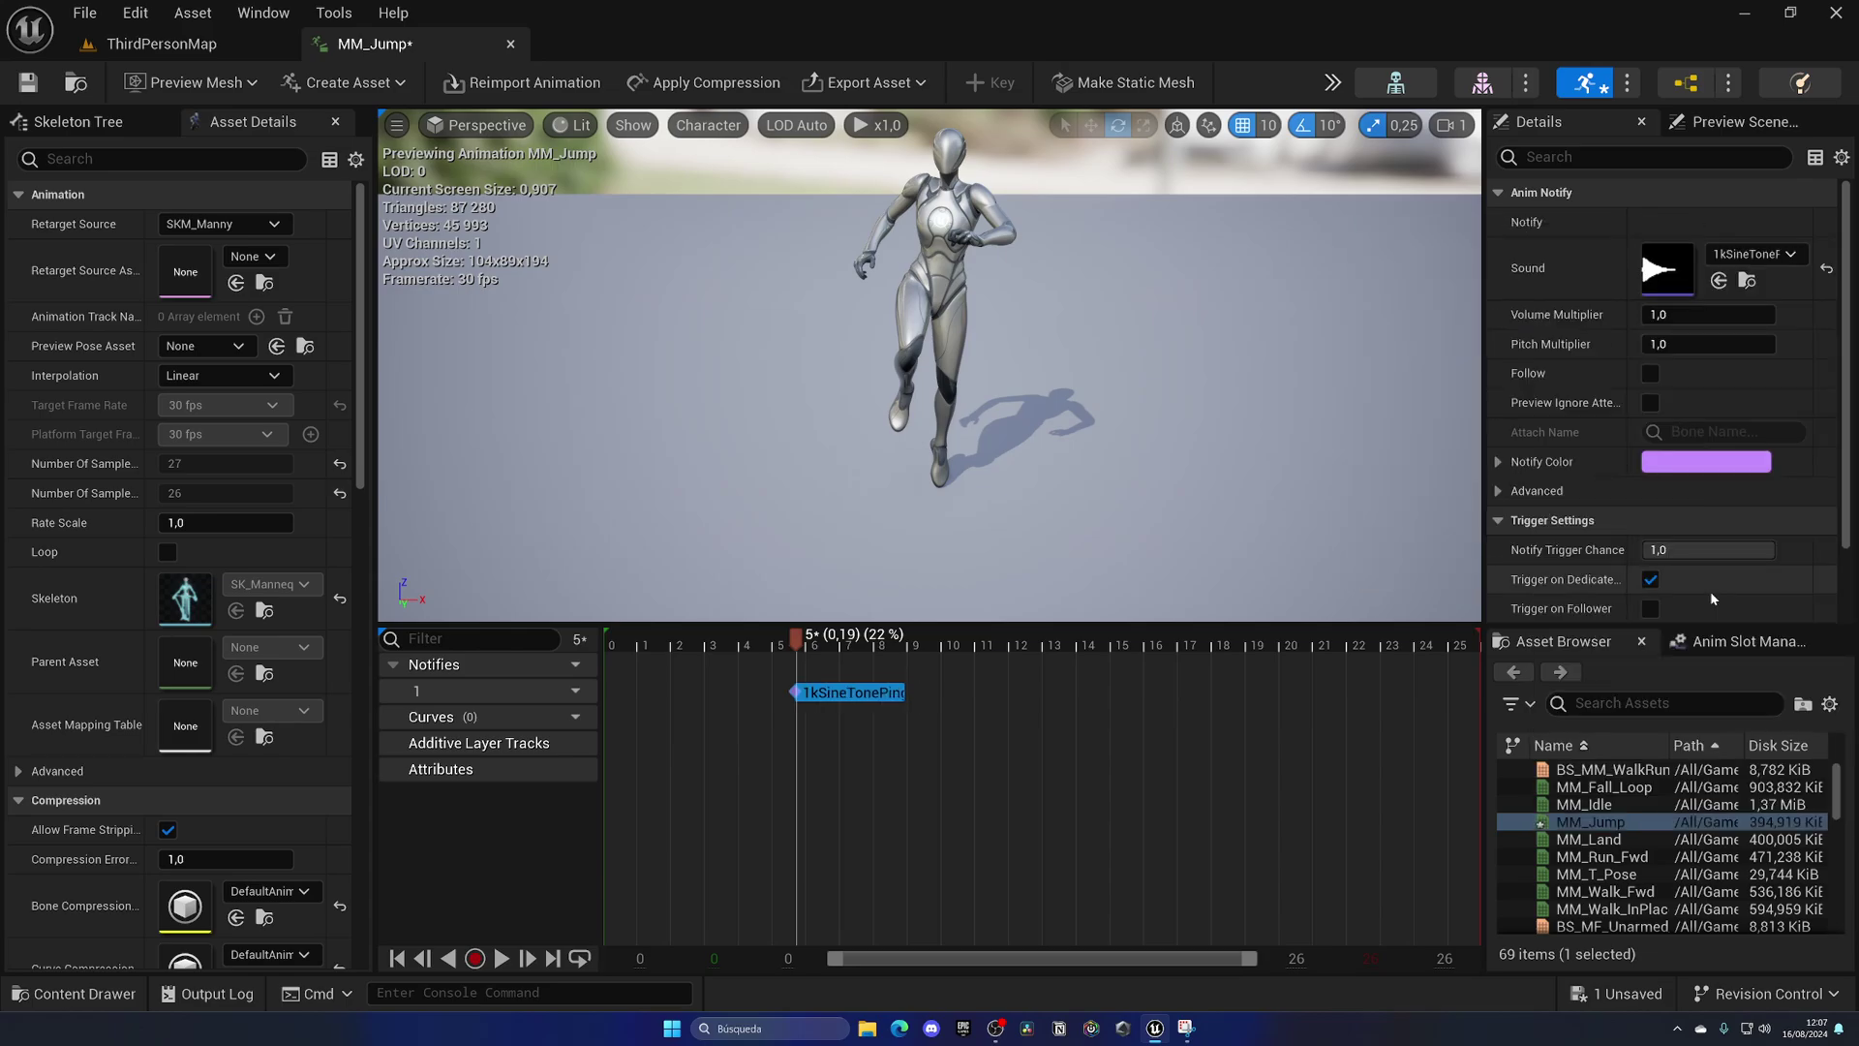
left_click(648, 647)
left_click_drag(649, 647, 966, 639)
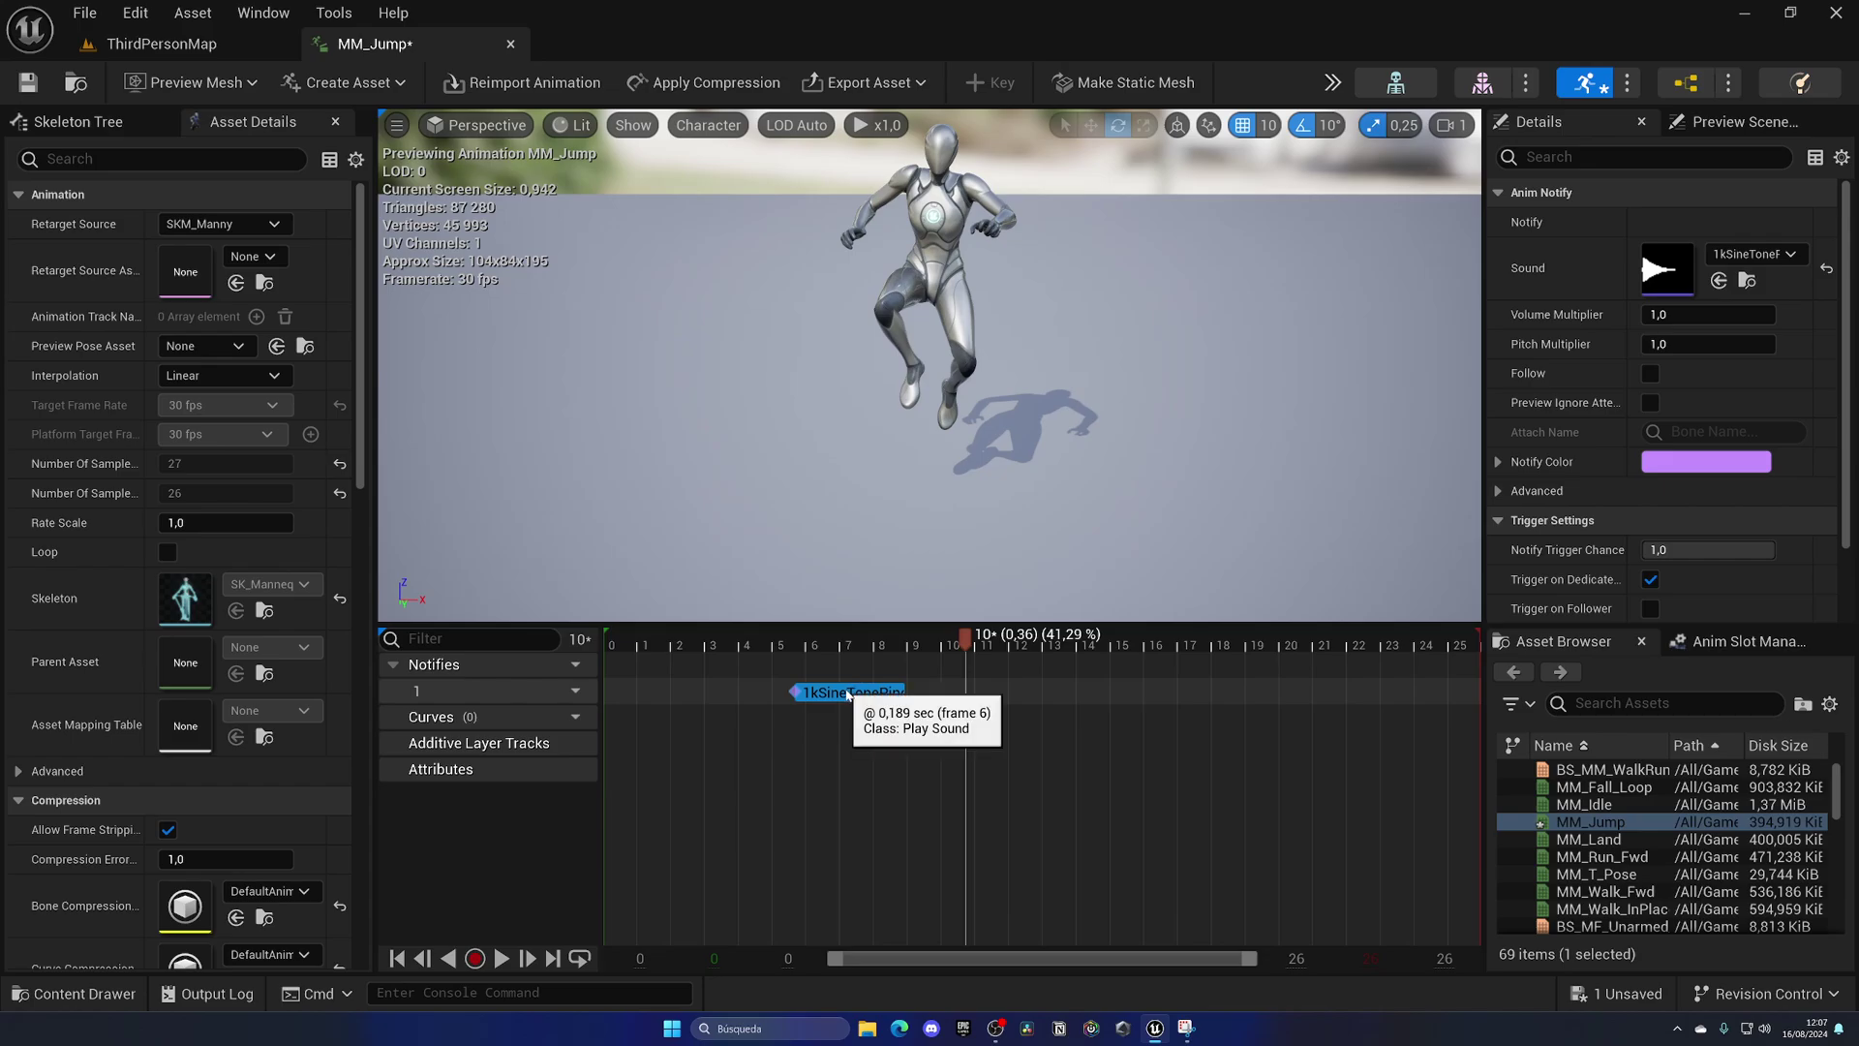
Replace the sound notify with a Play Niagara Particle Effect notify at about 0.17 s on track 1
key("Delete")
right_click(778, 694)
mouse_move(852, 733)
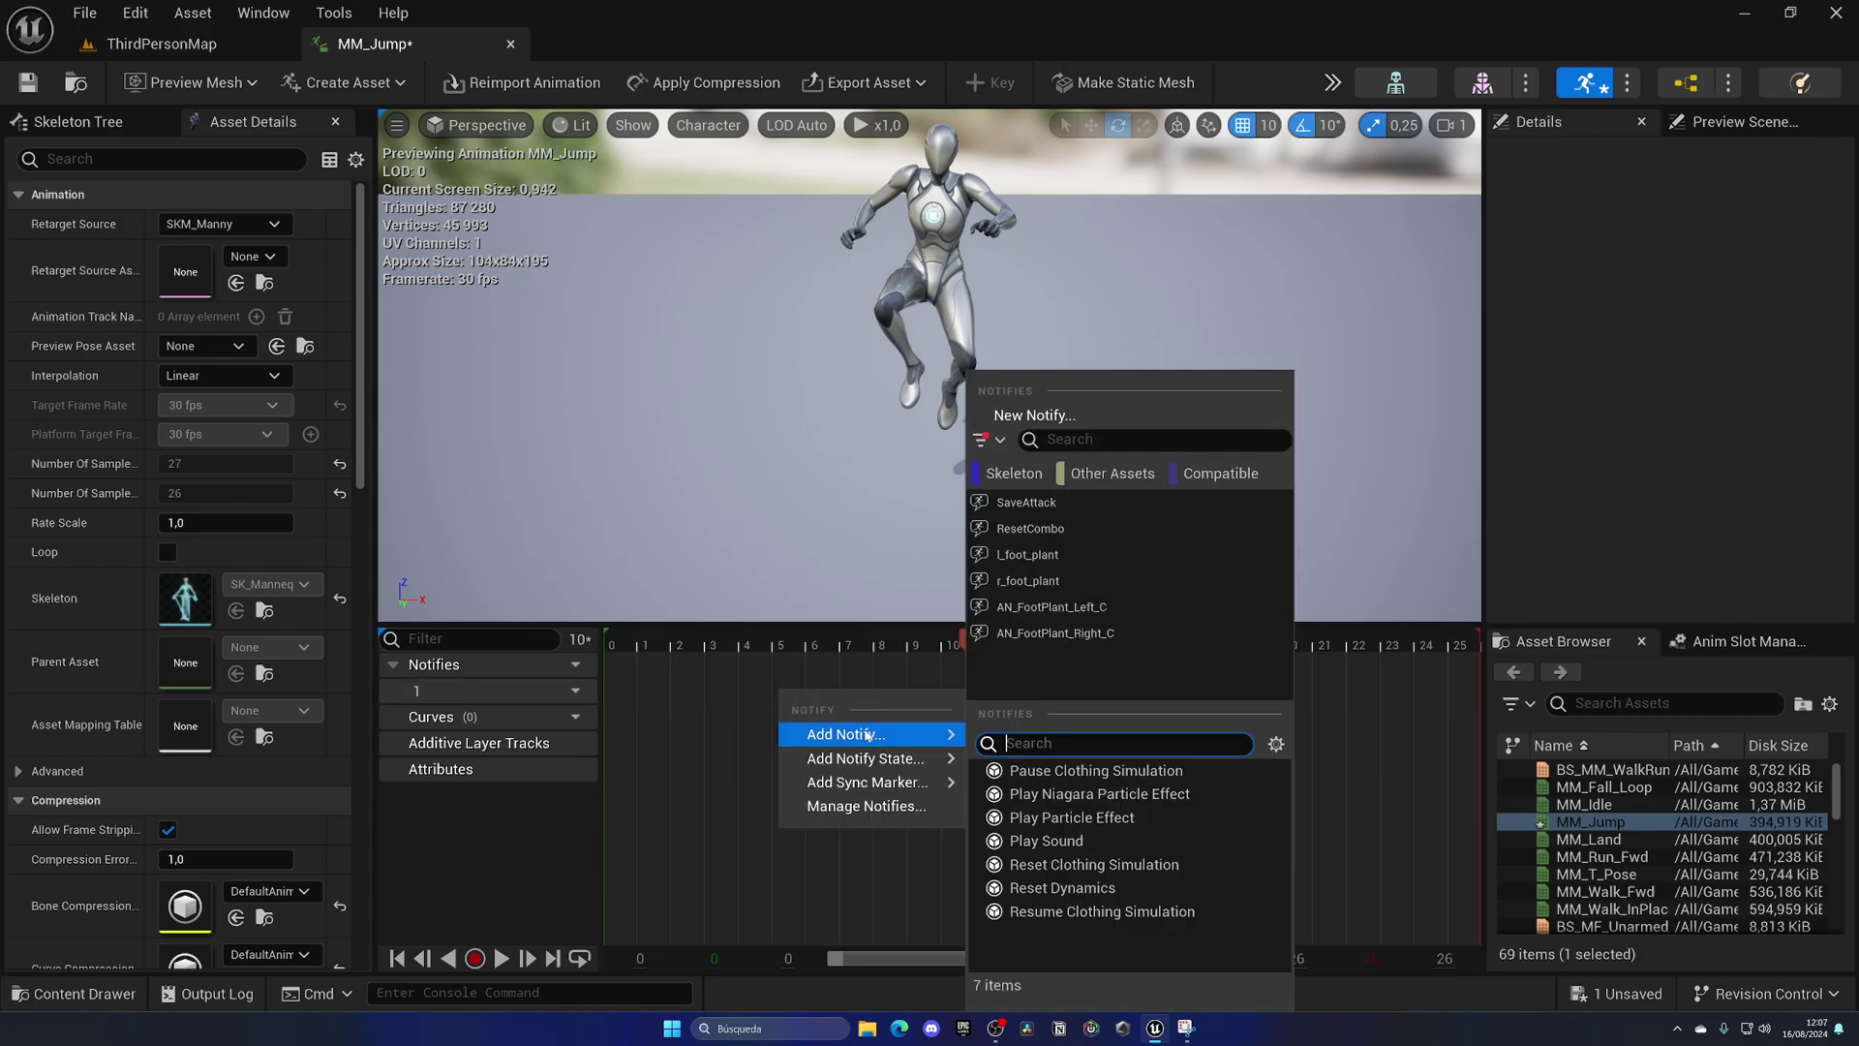
left_click(1063, 793)
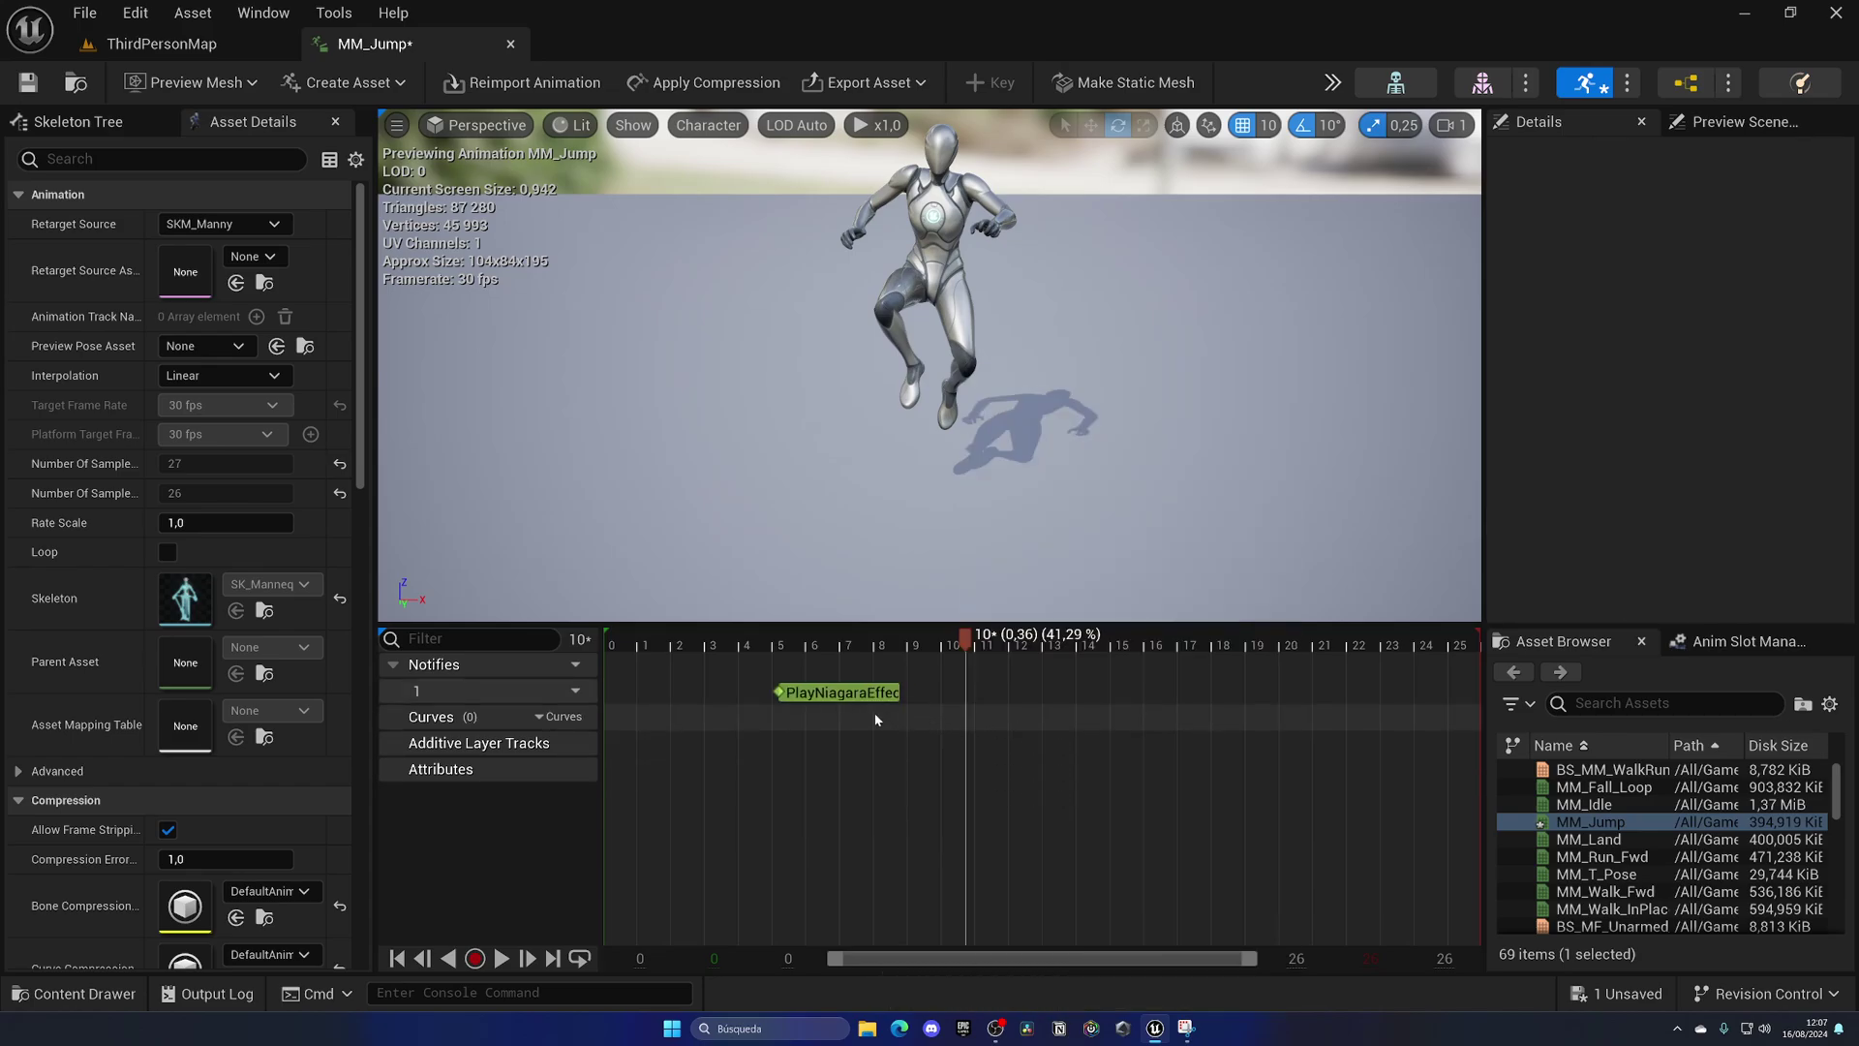
Set the notify's Niagara System to SimpleExplosion and scrub the timeline to preview the effect
left_click(1754, 253)
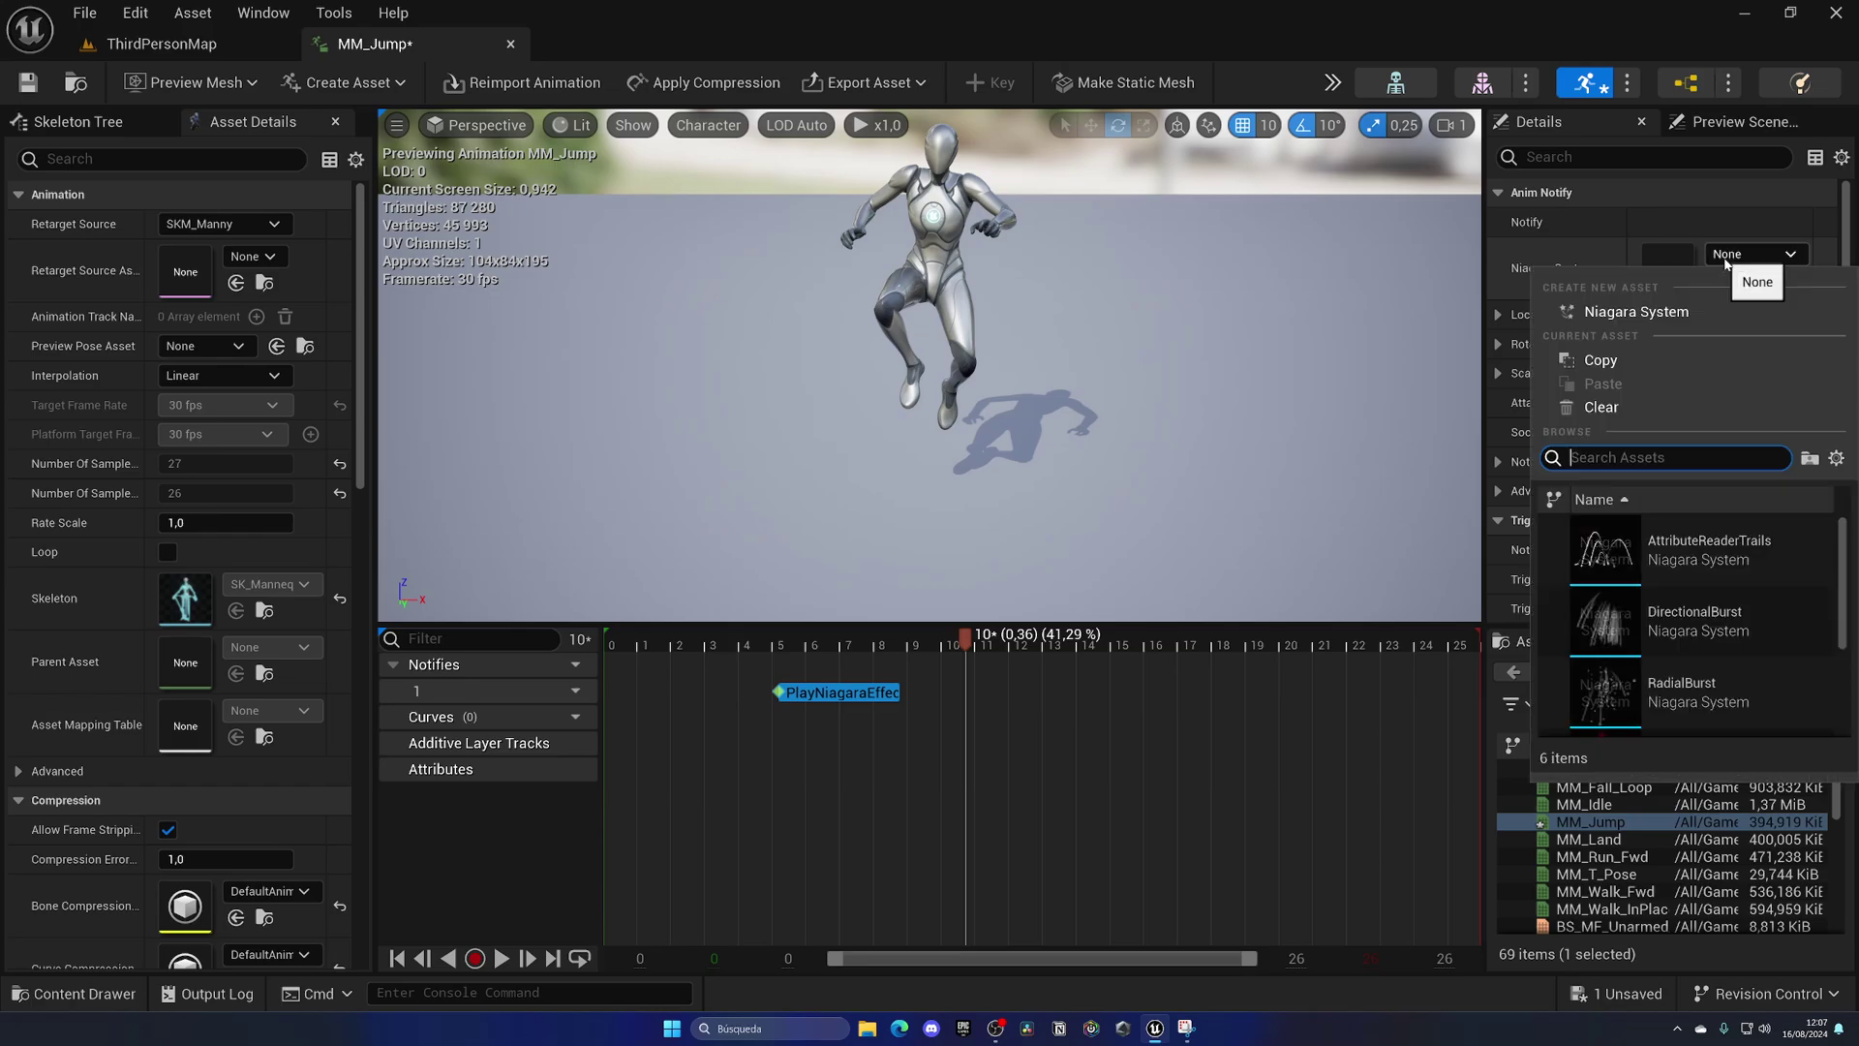
scroll(1758, 523, "down", 1)
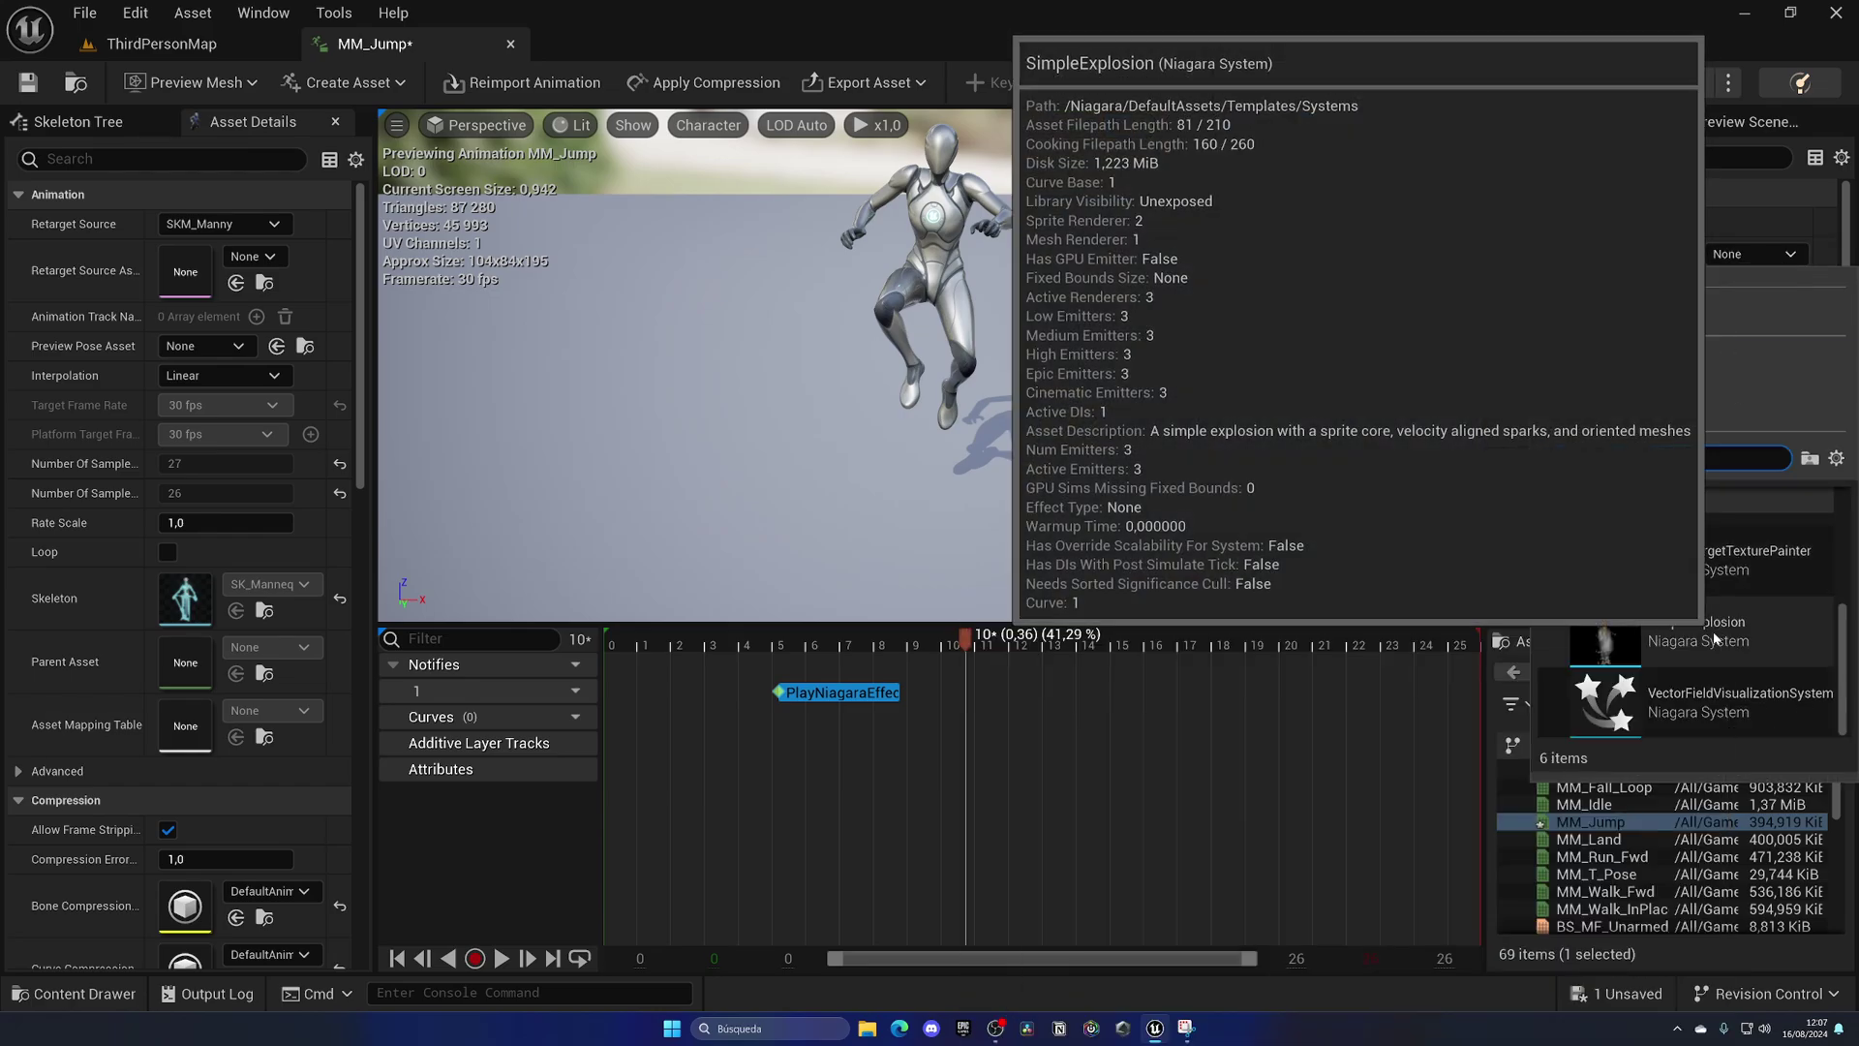
left_click(1704, 724)
left_click_drag(702, 646, 765, 646)
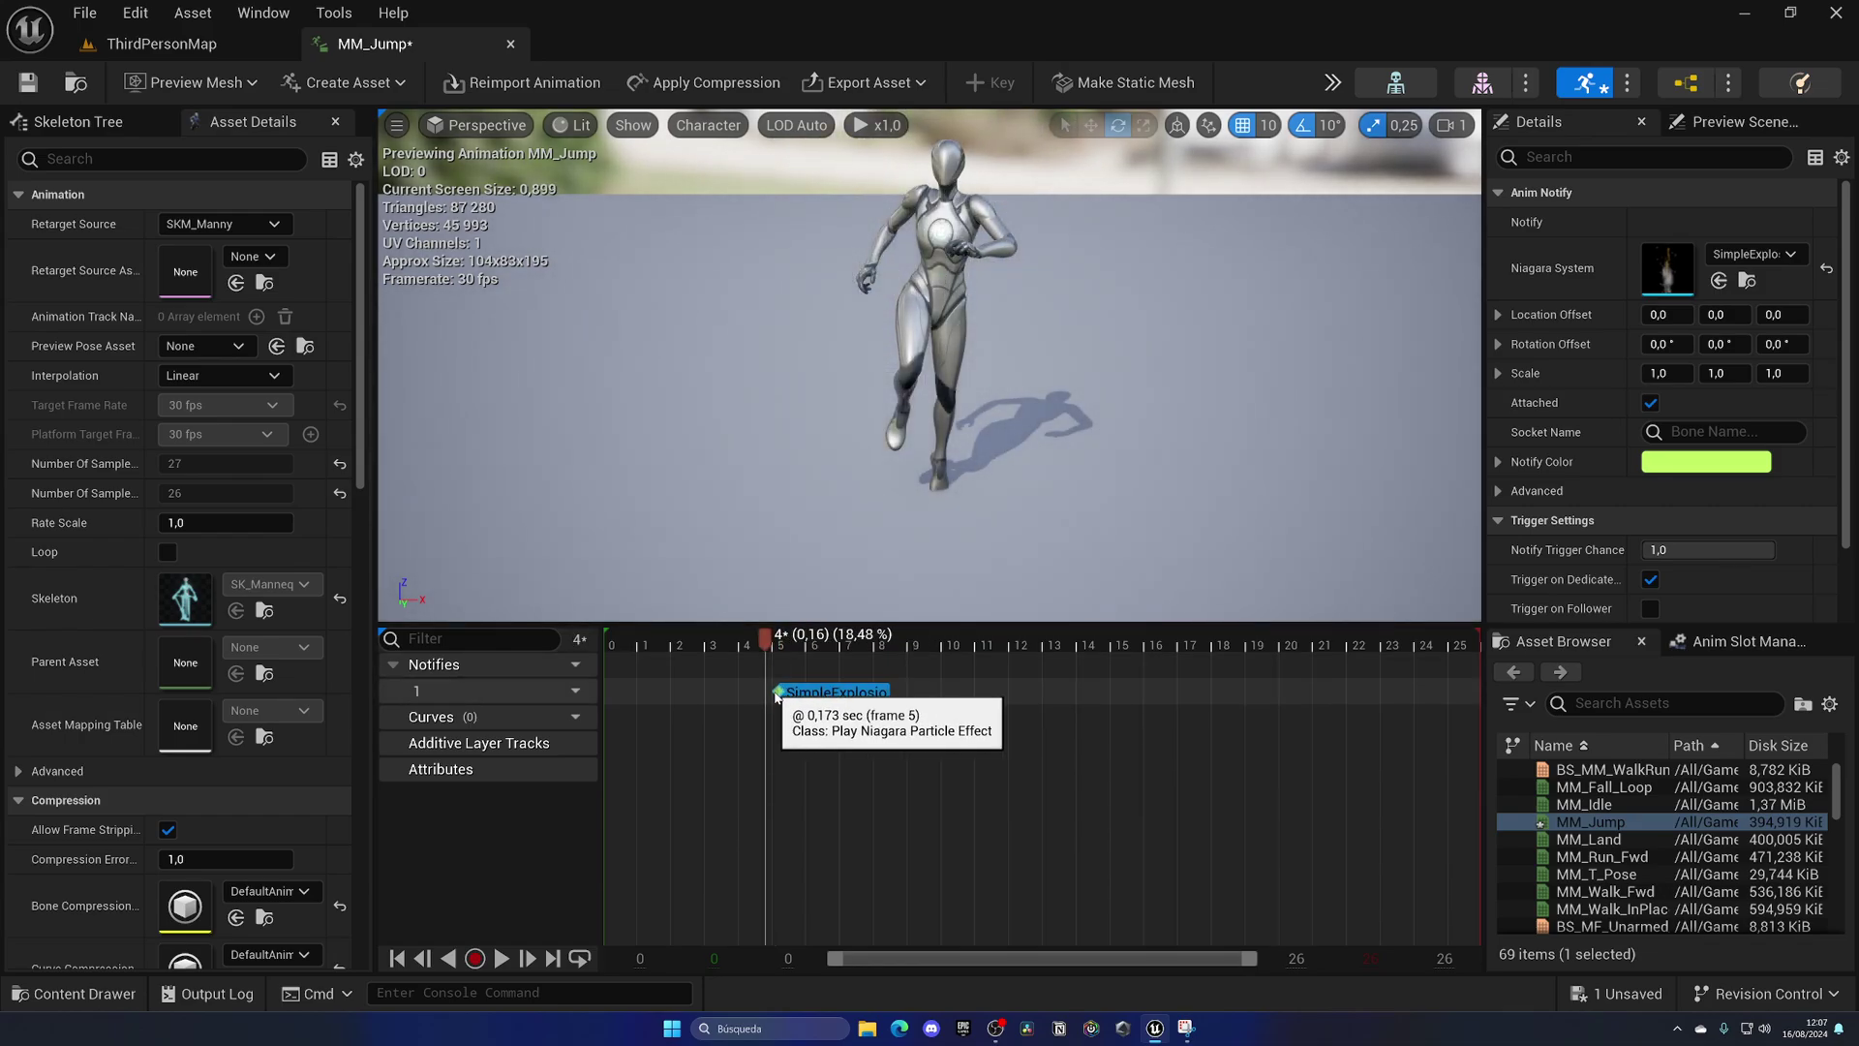
Replace the explosion notify with a Trail notify state starting at frame 5 and lasting about 0.33 s
key("Delete")
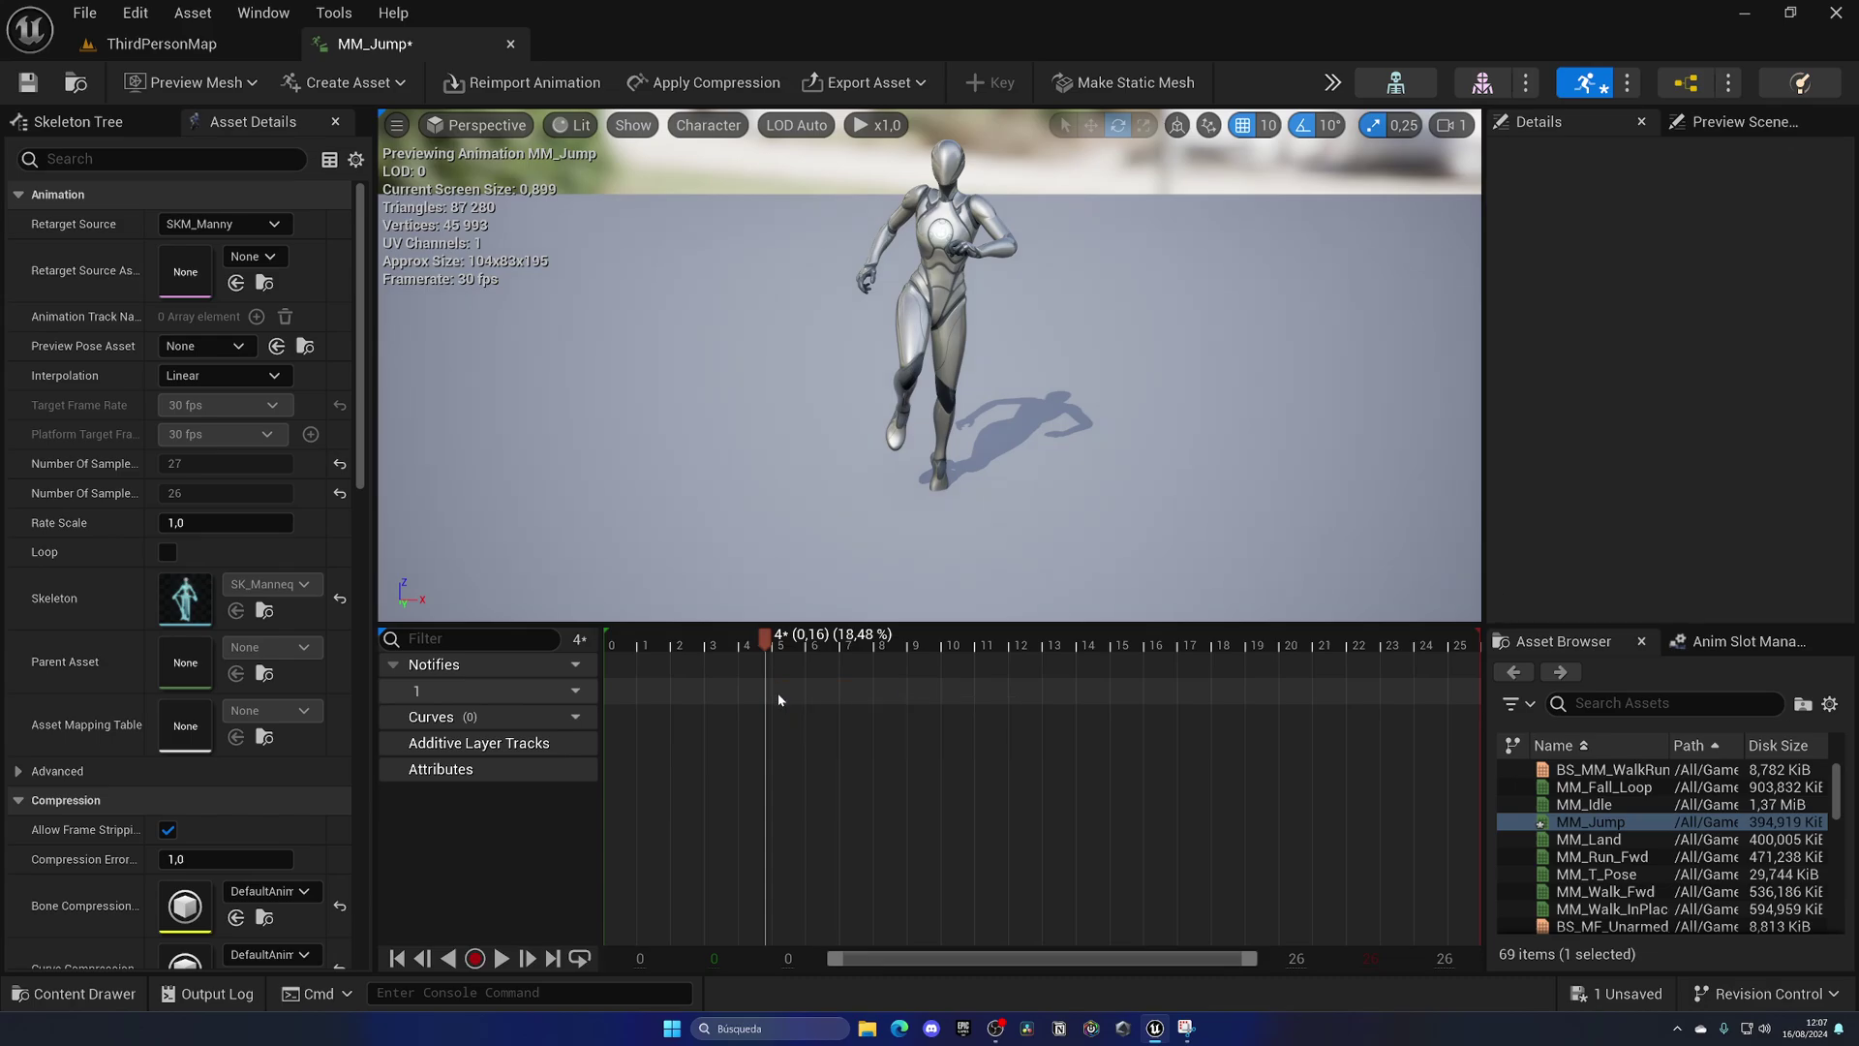
right_click(777, 696)
mouse_move(857, 768)
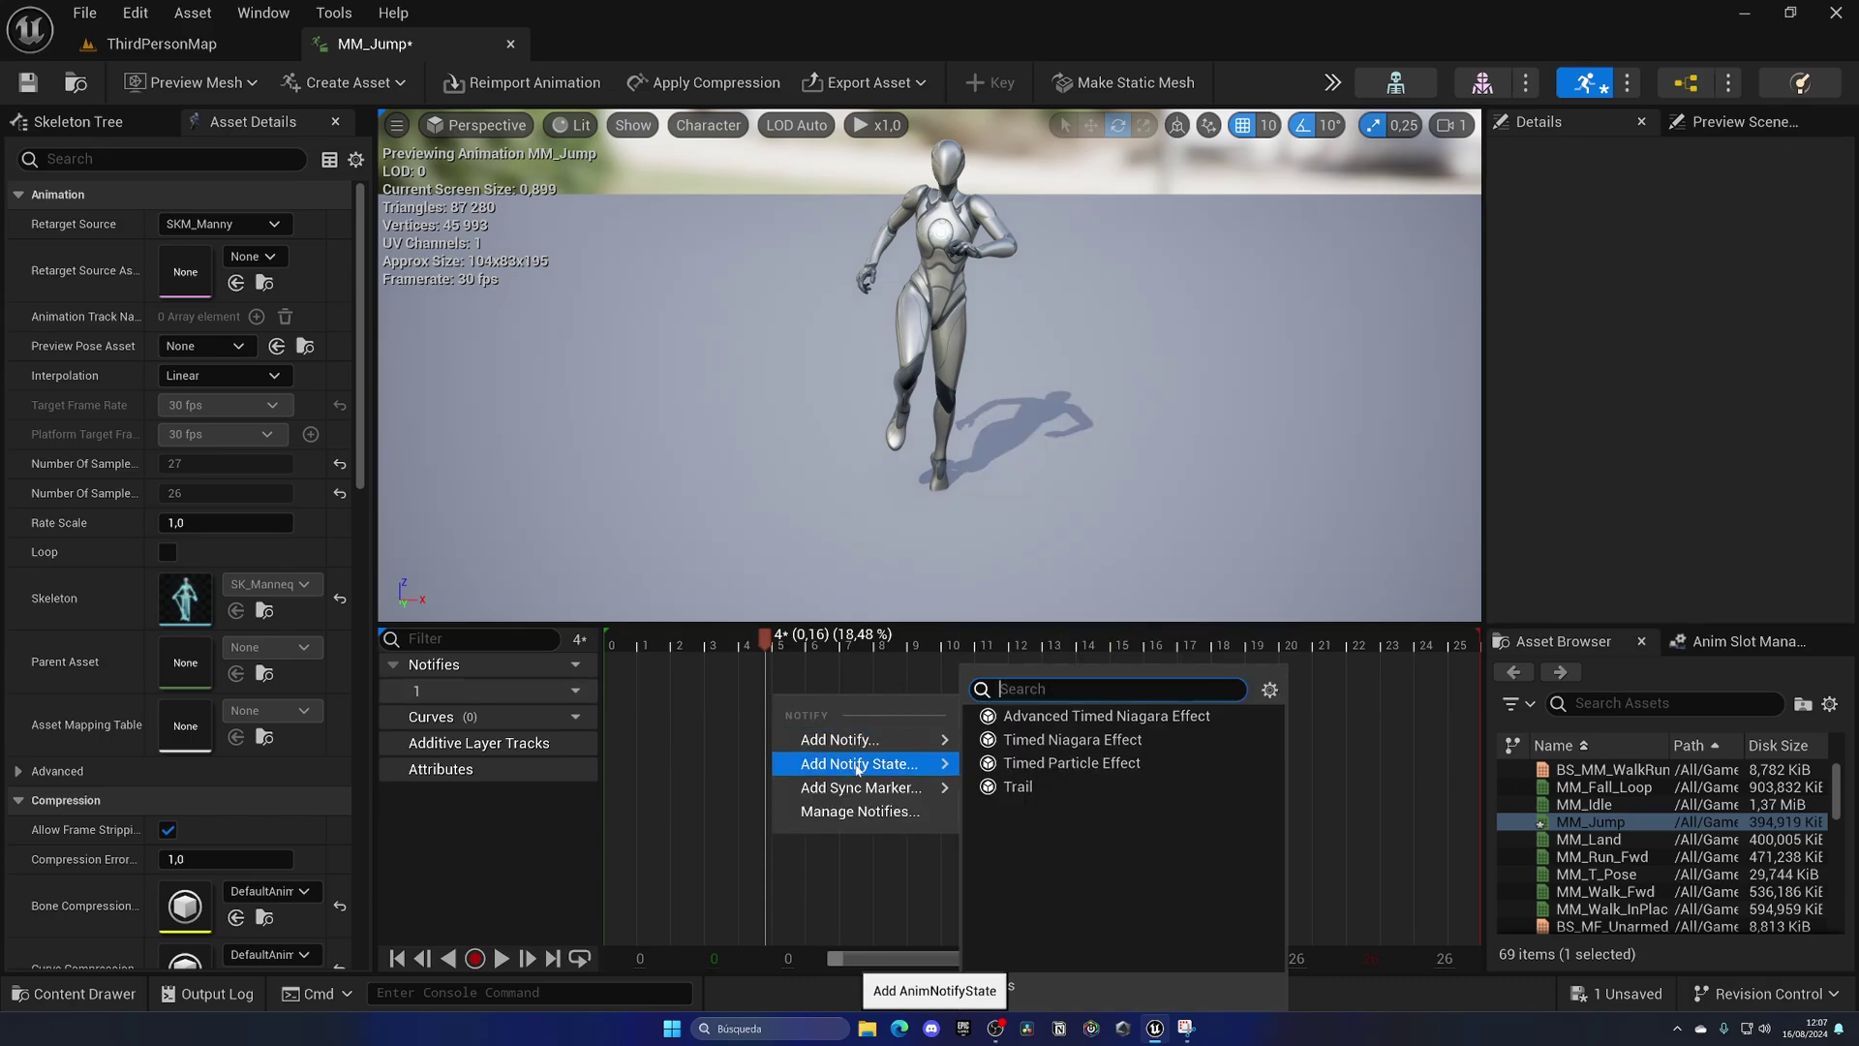
left_click(1054, 790)
left_click_drag(812, 691, 1107, 691)
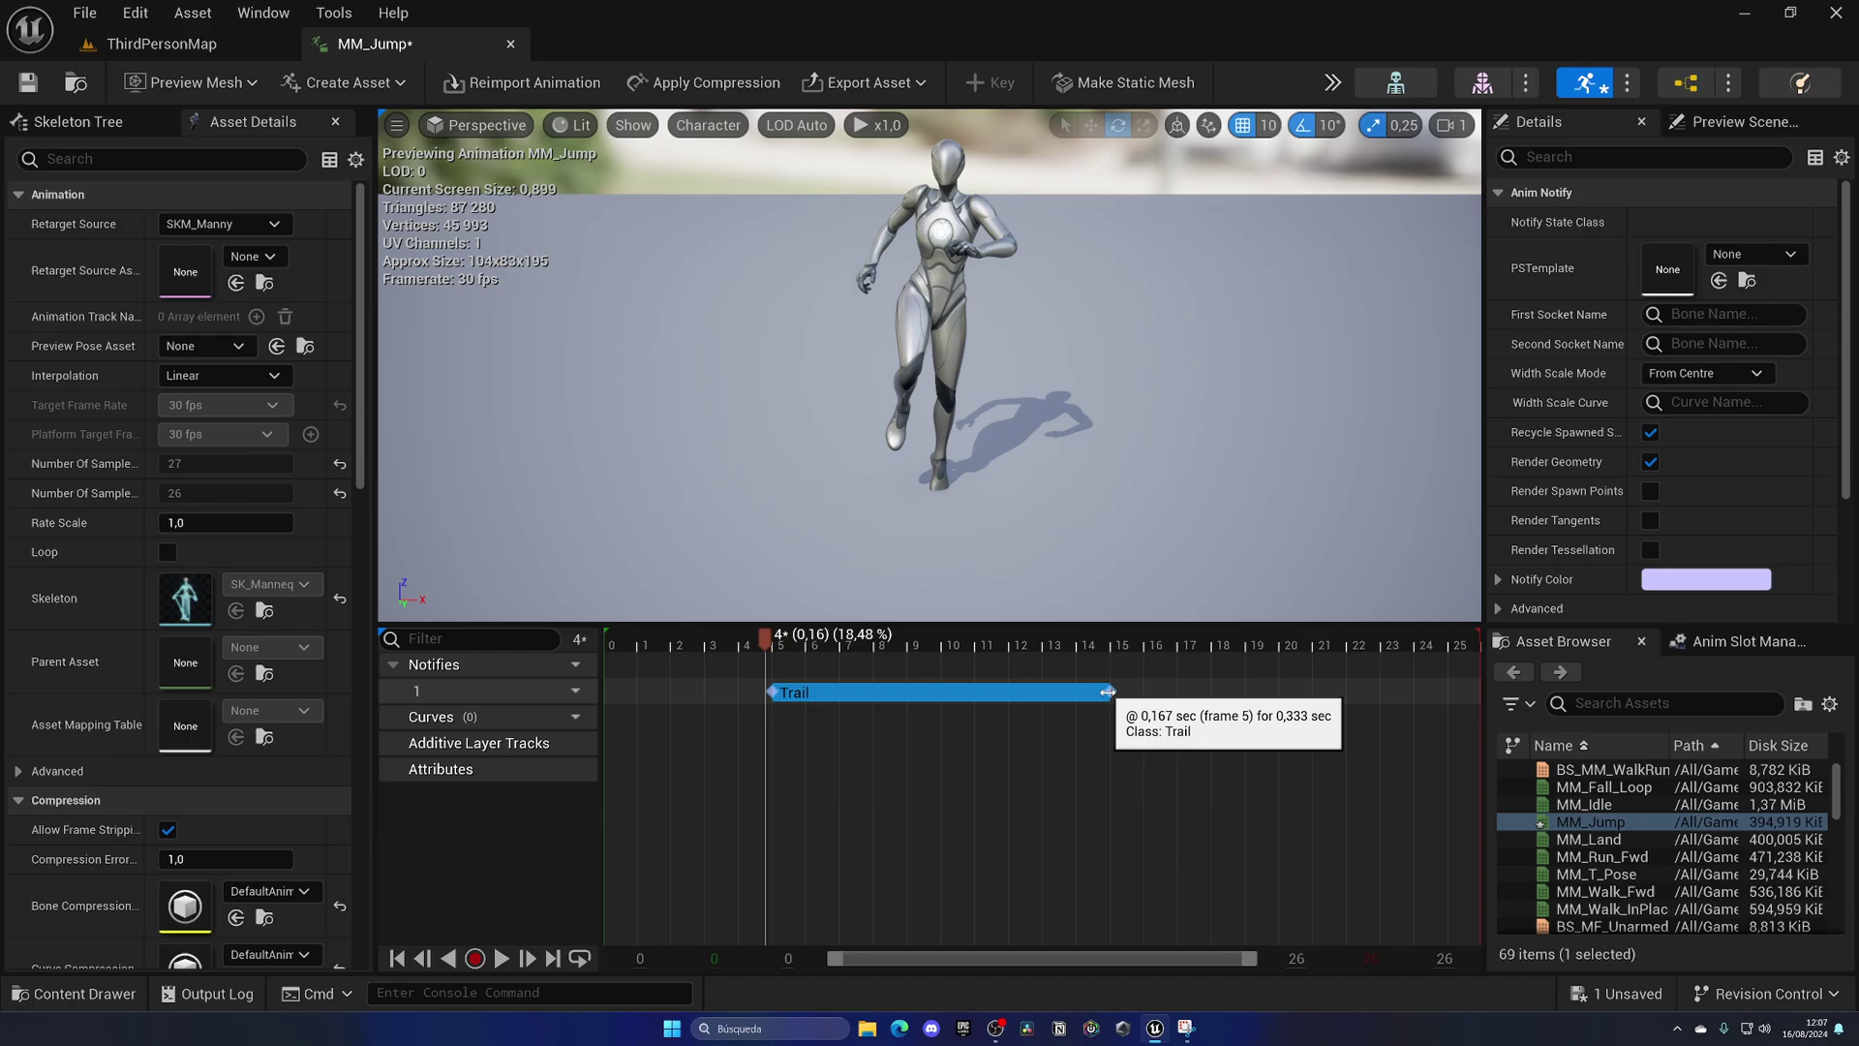
Scrub the animation around the start of the Trail notify state and delete that state
left_click(765, 688)
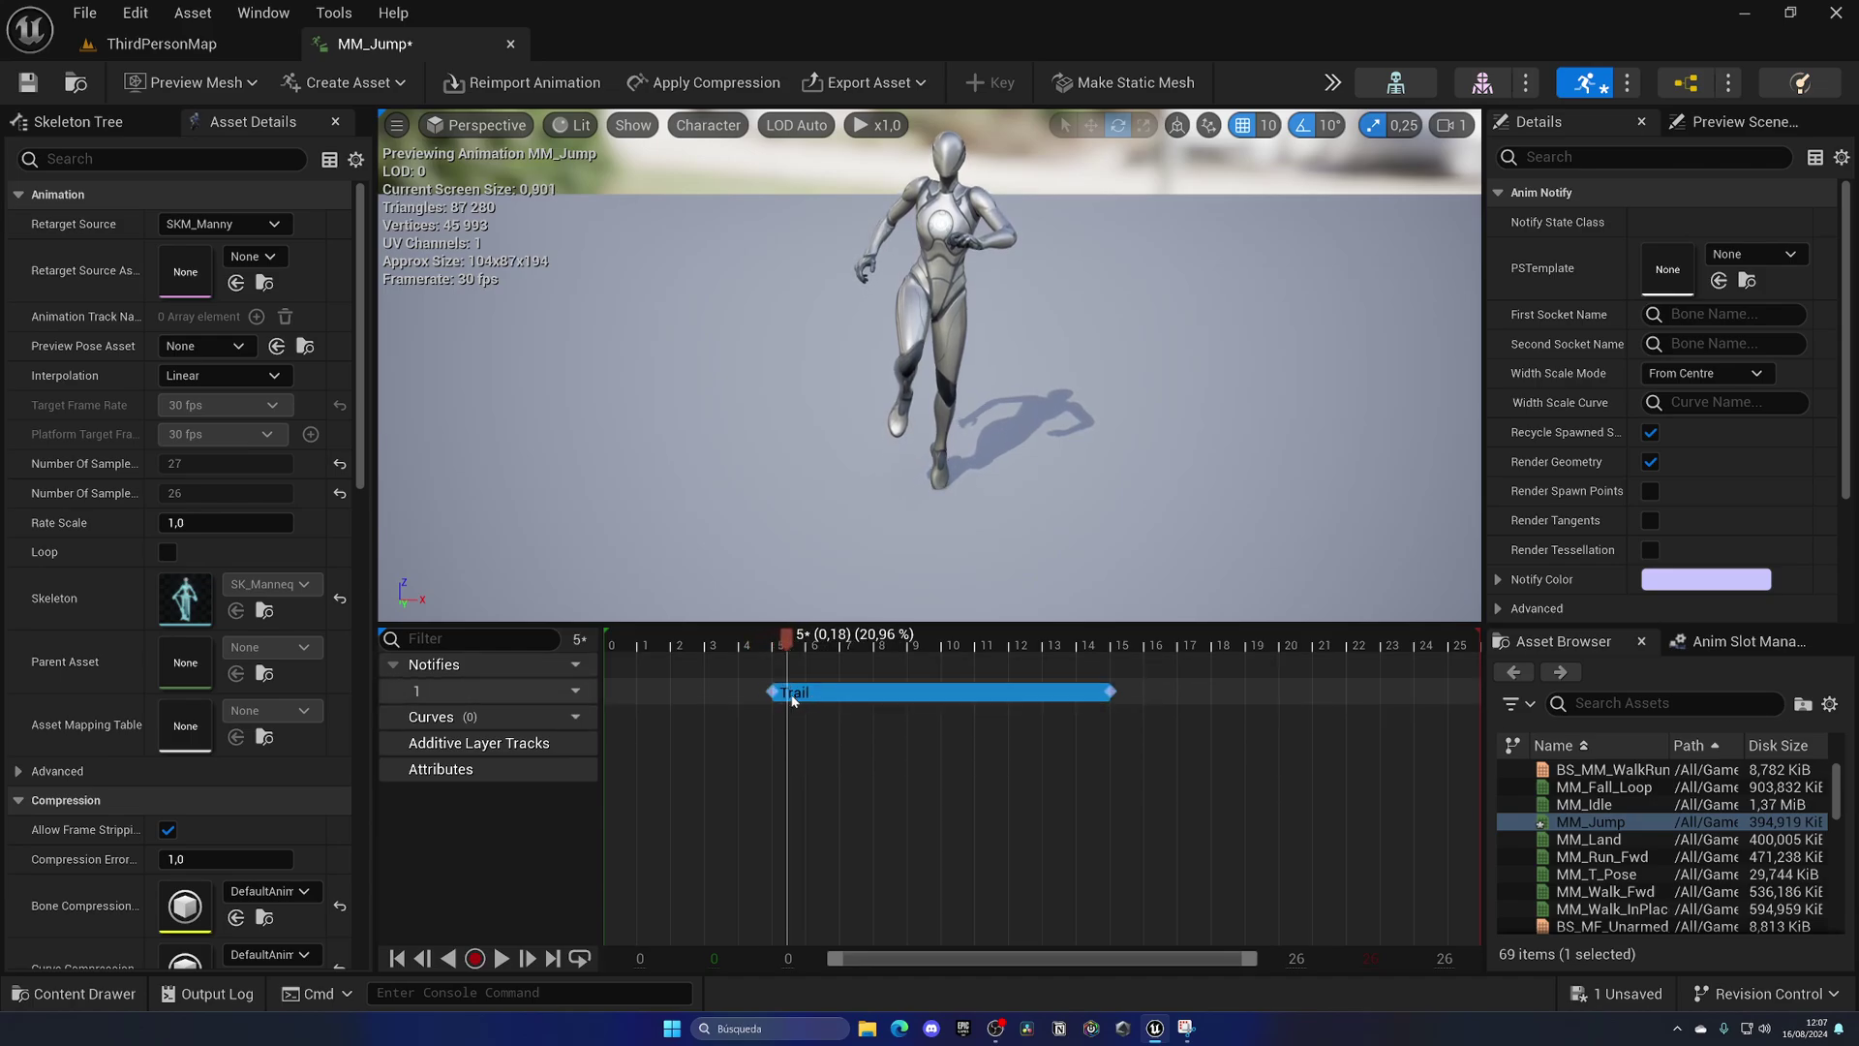
left_click(785, 646)
left_click_drag(785, 649, 747, 646)
key("Delete")
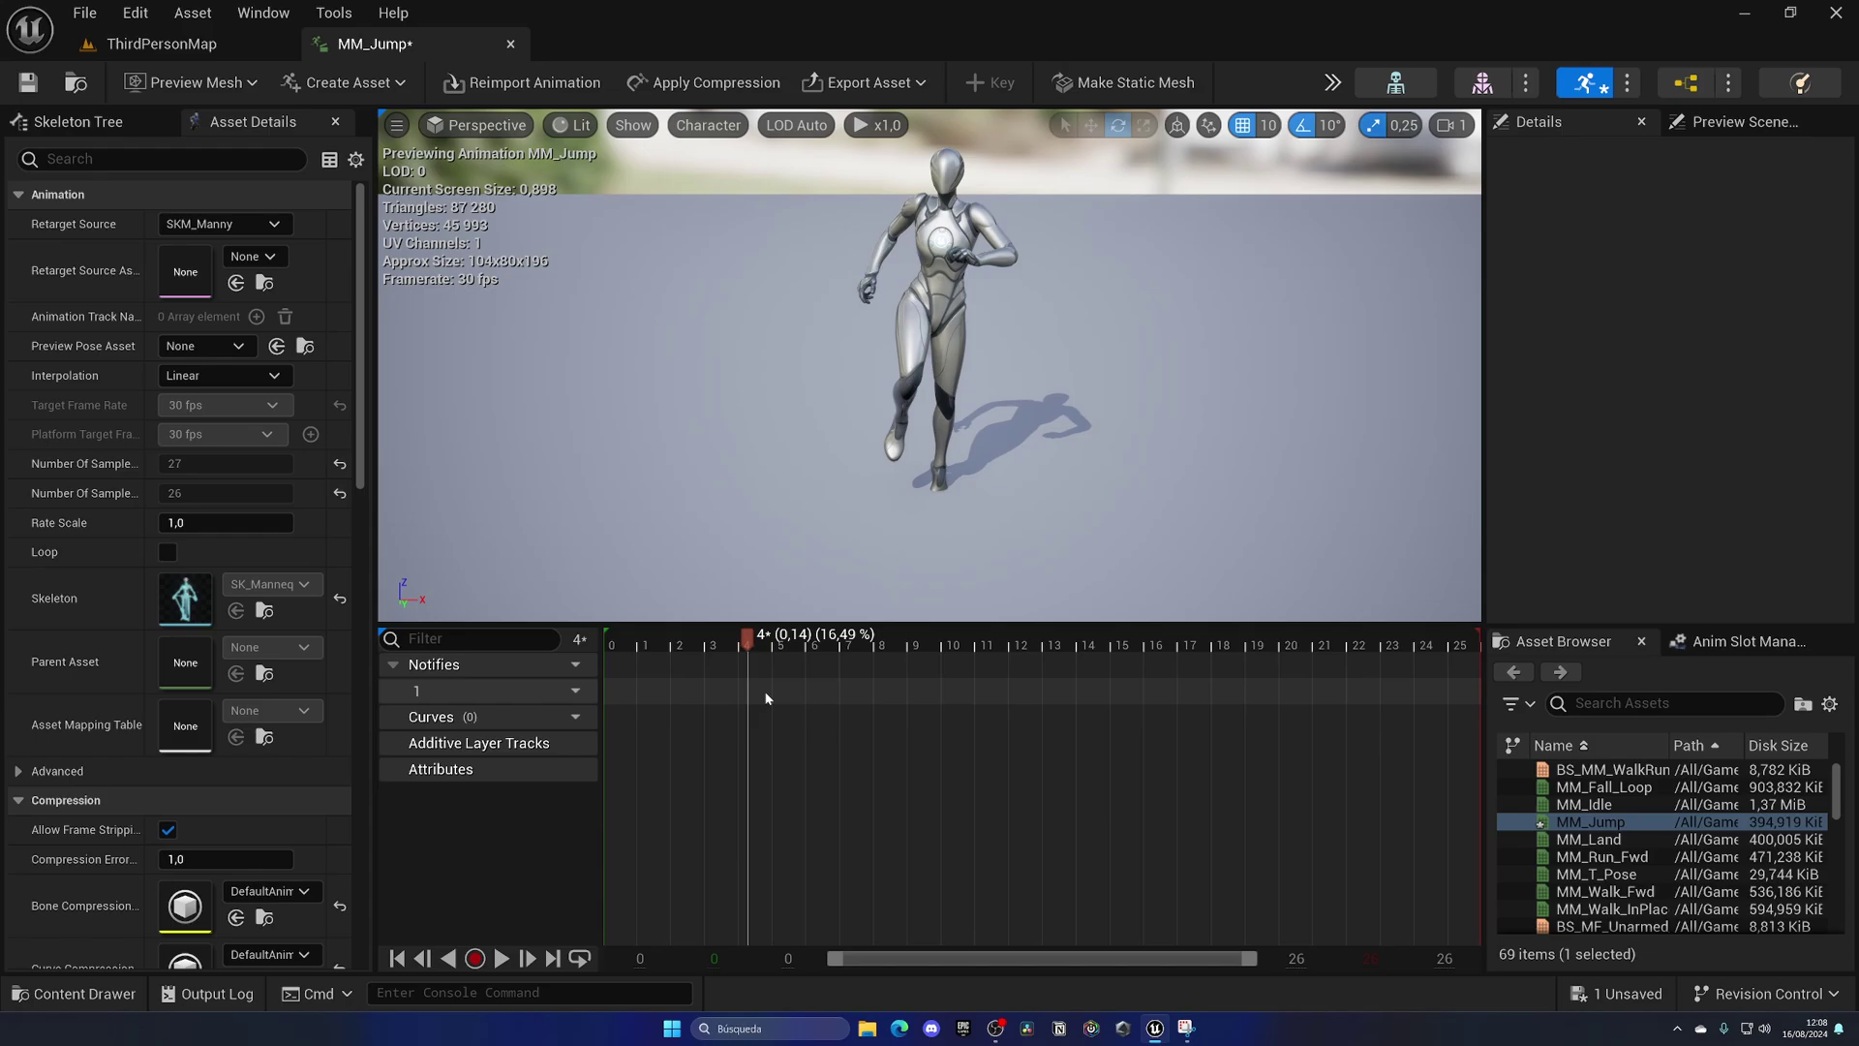
Create a Blueprint class in the main Content folder with AnimNotify as its parent class
left_click(198, 49)
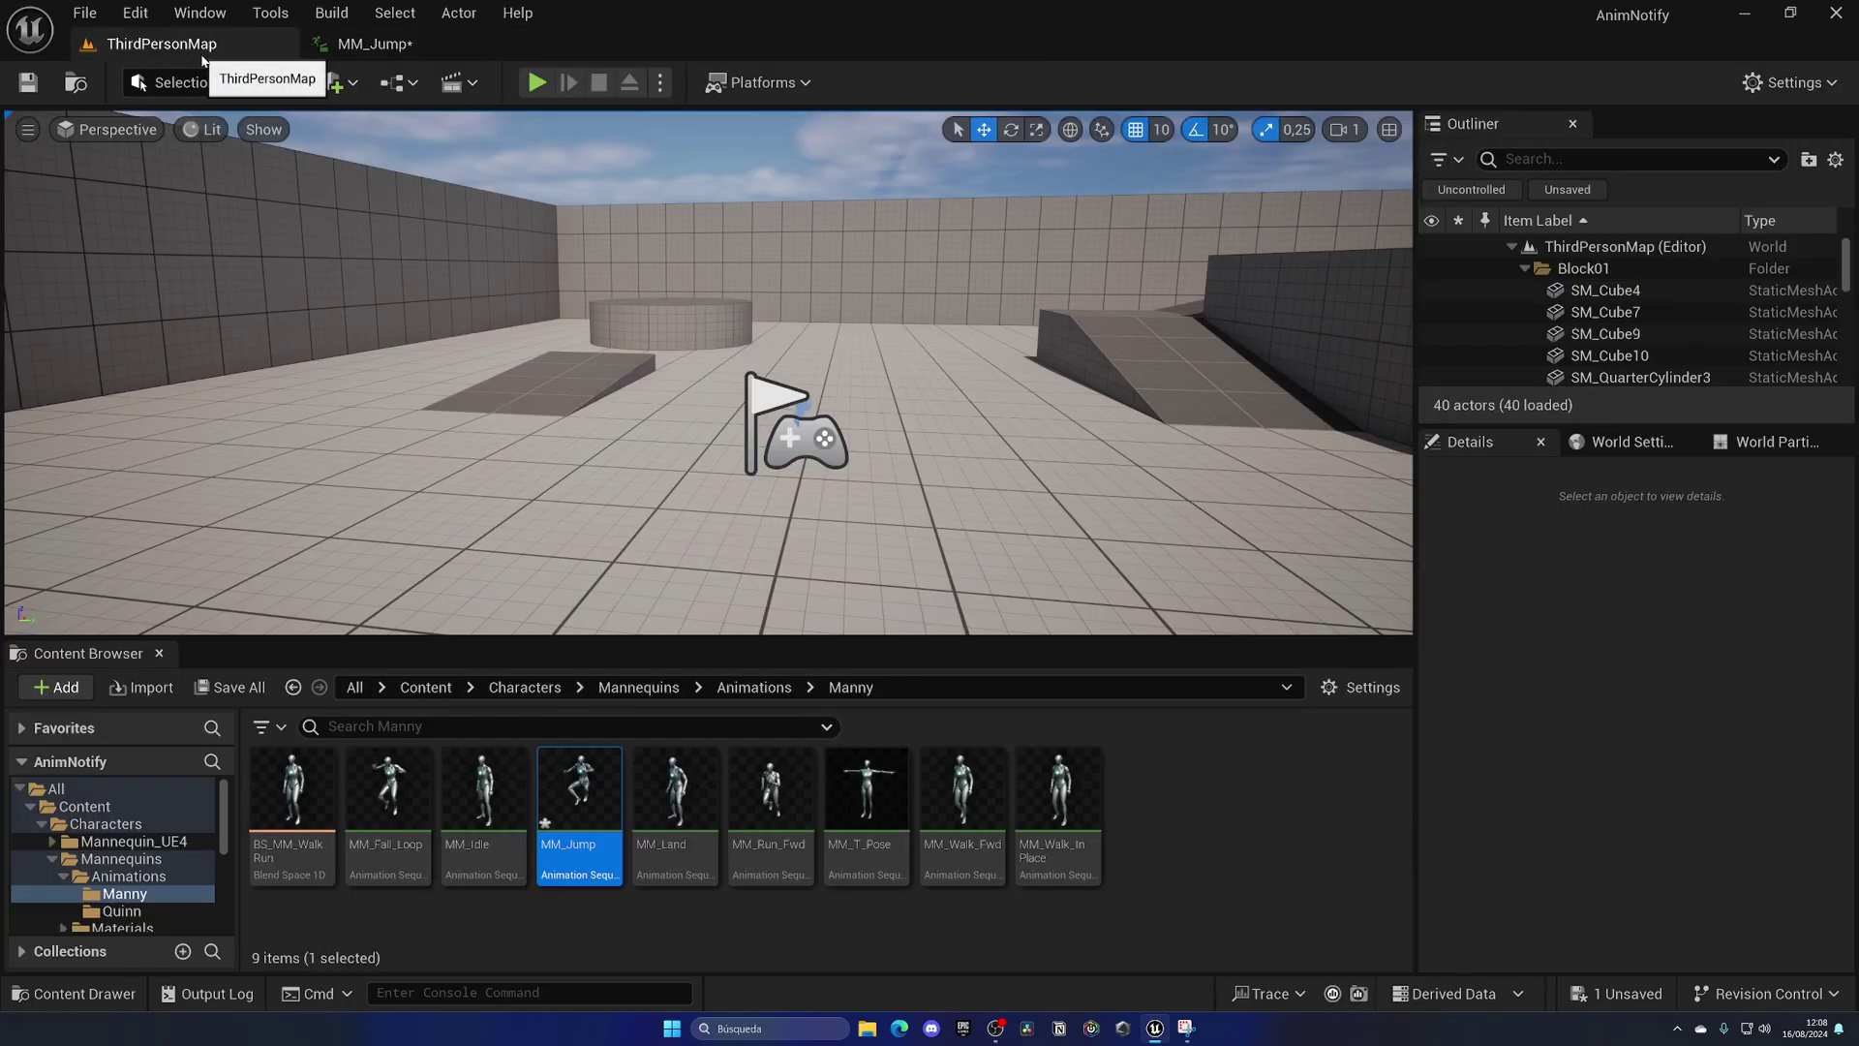
left_click(425, 687)
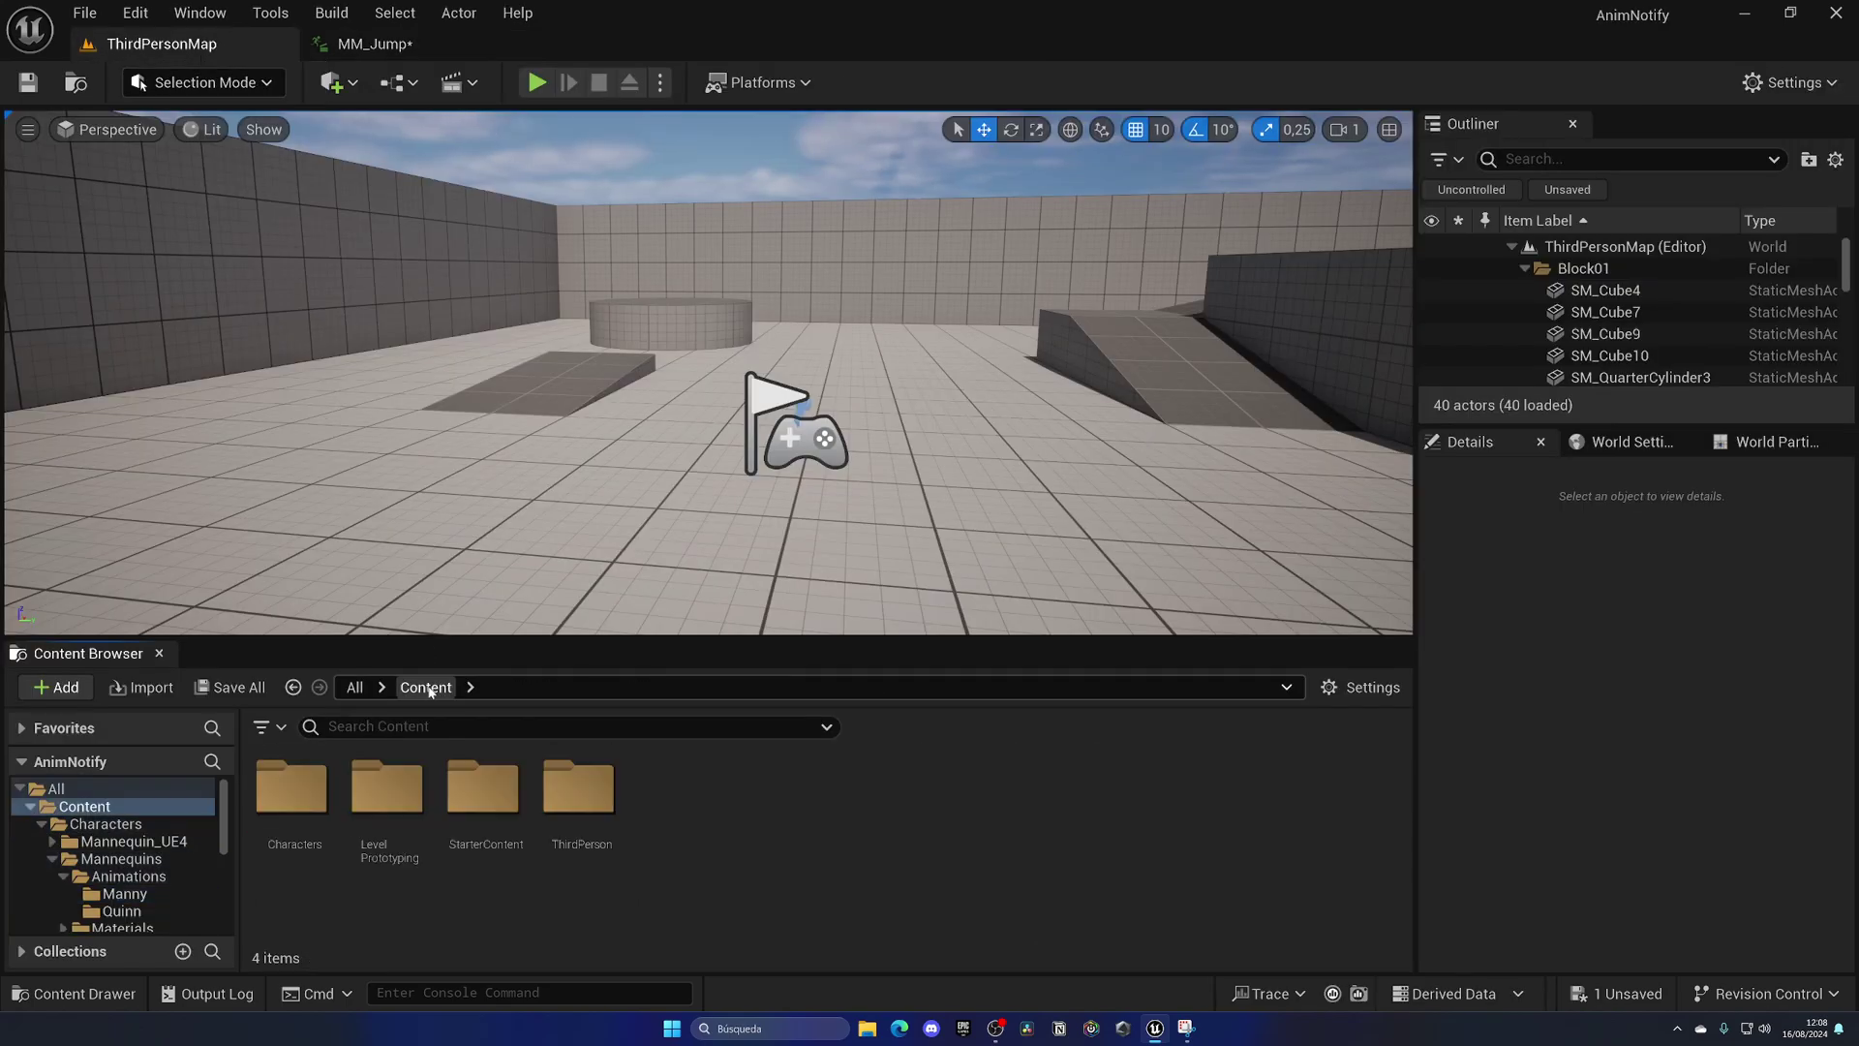
right_click(695, 775)
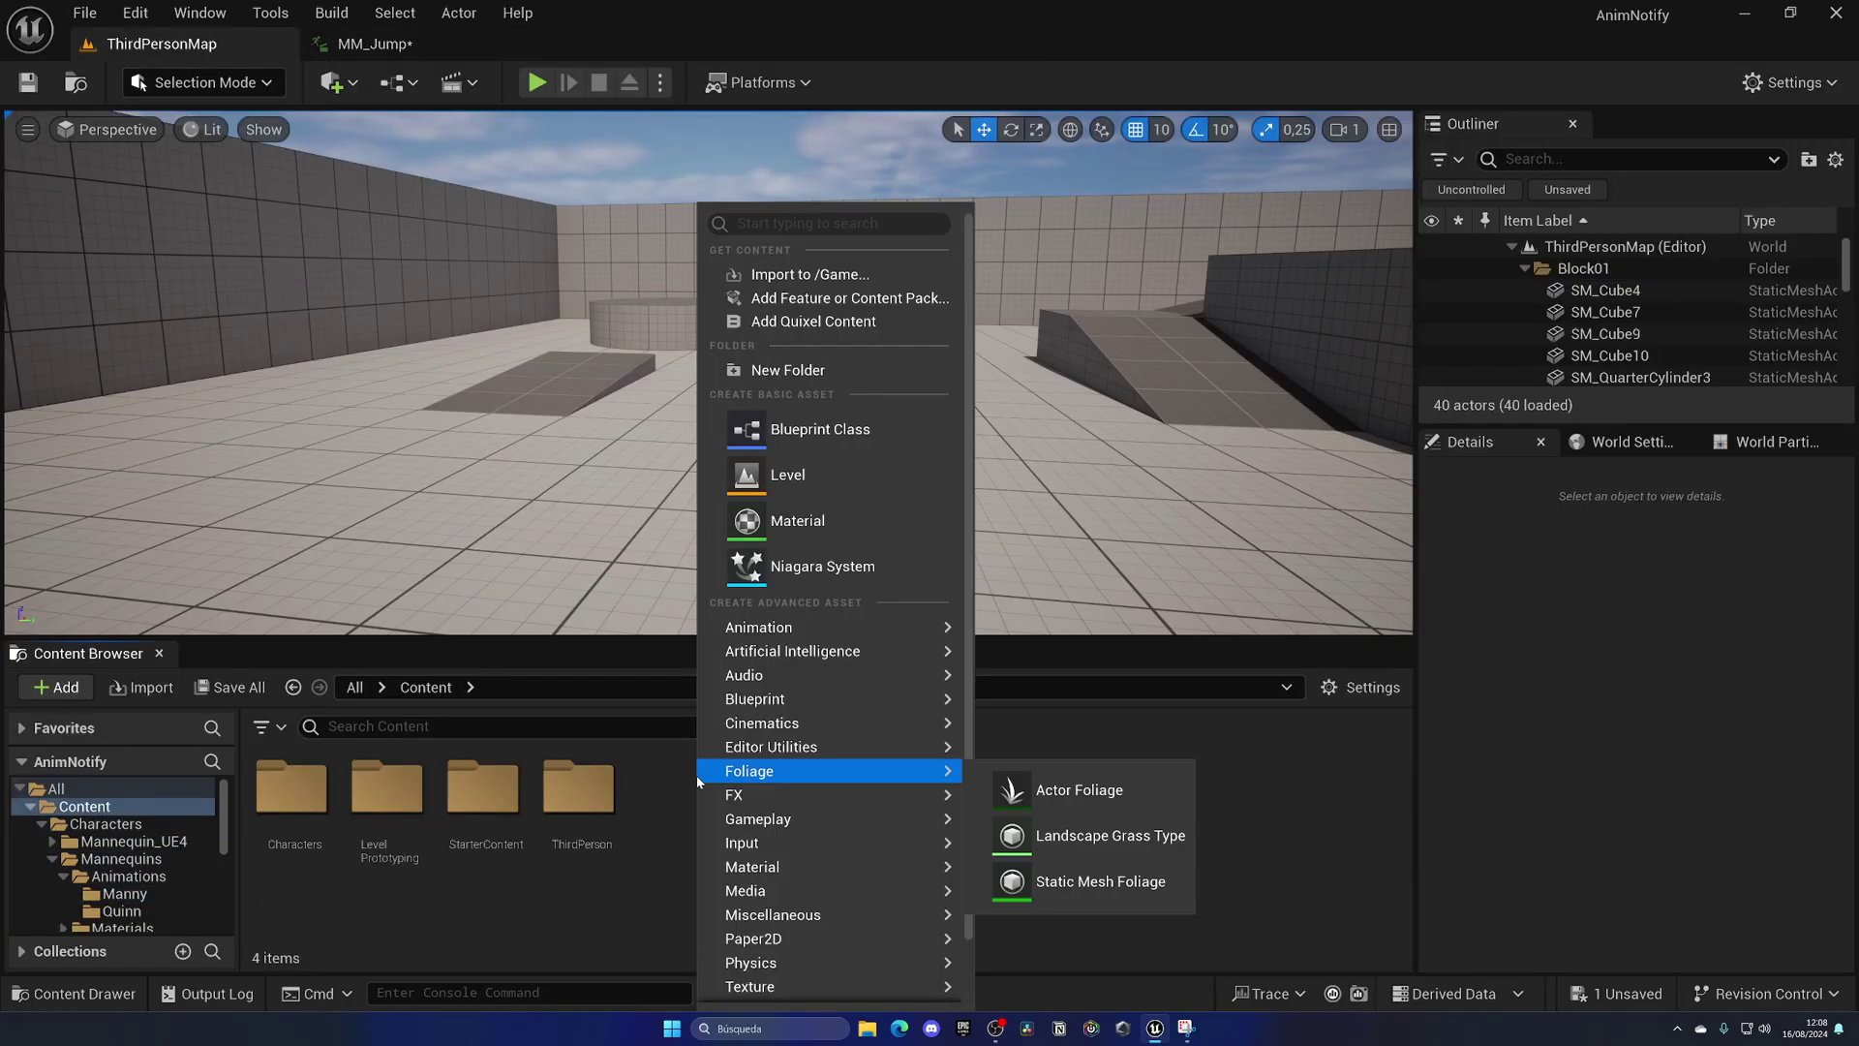
left_click(822, 432)
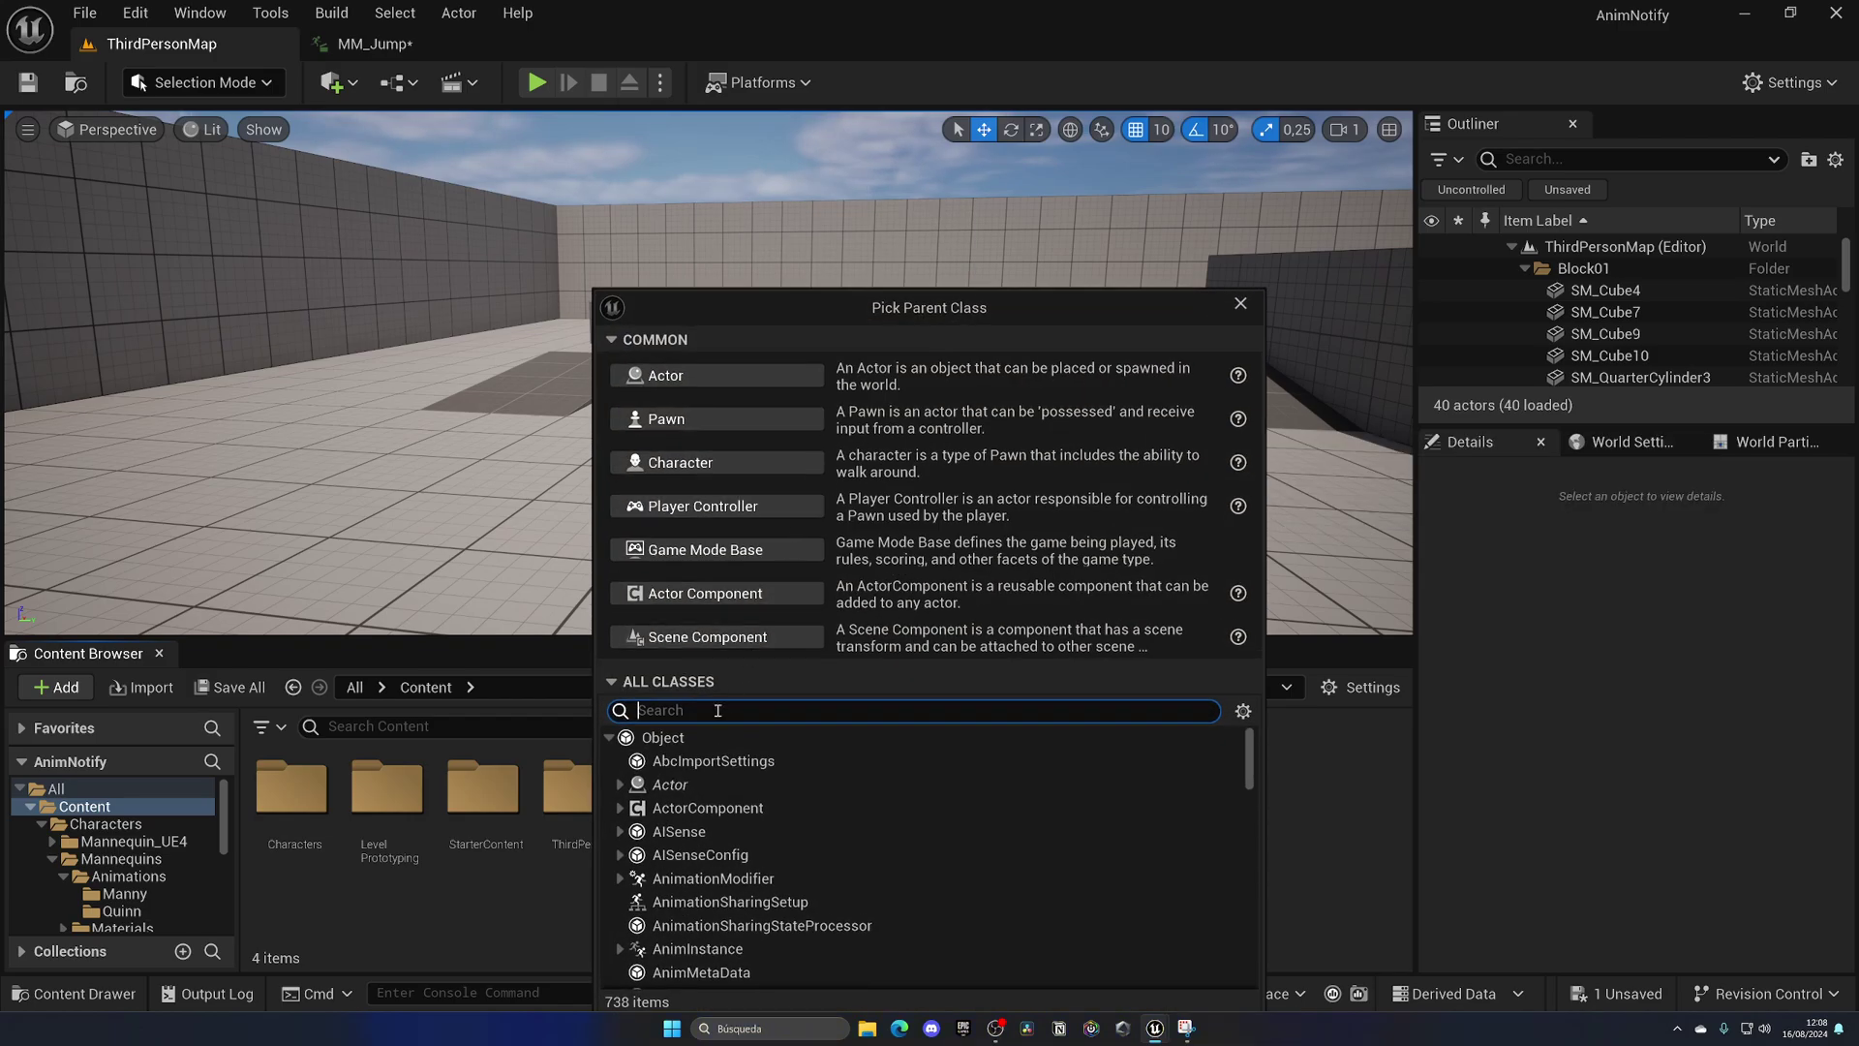
type("notify")
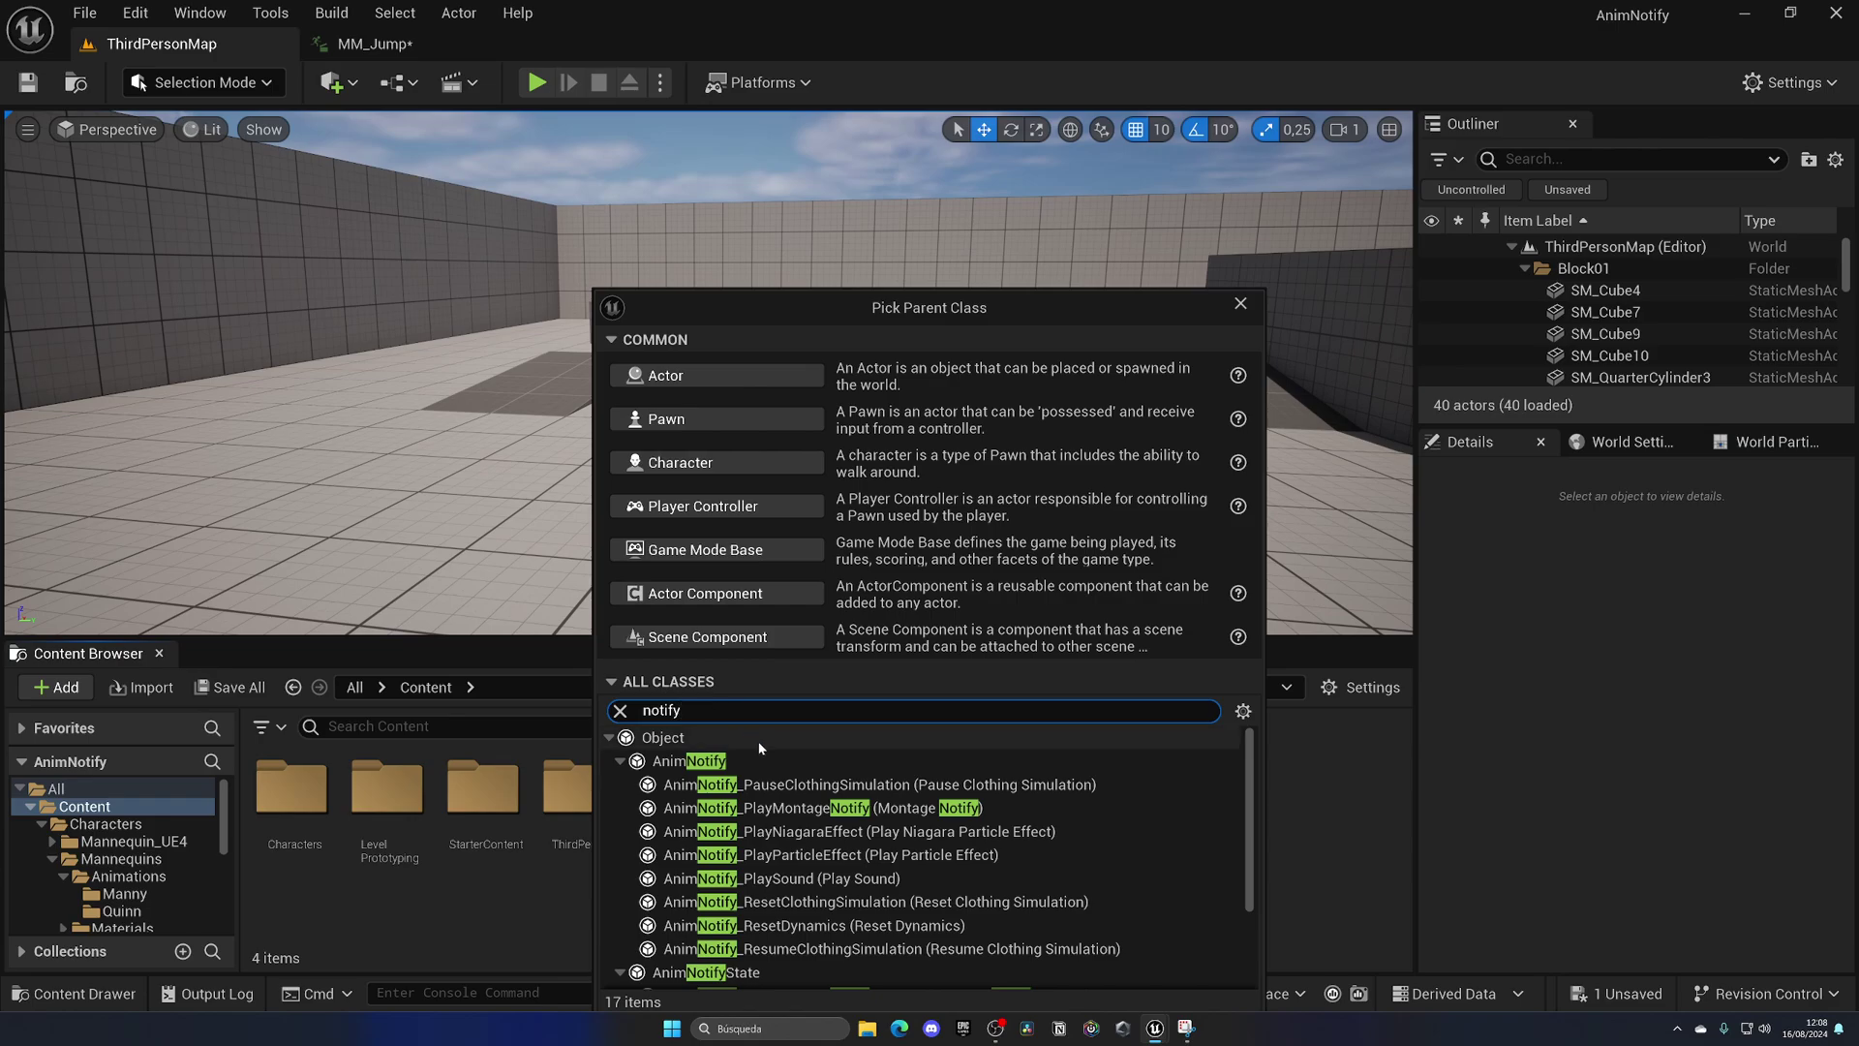
left_click(668, 765)
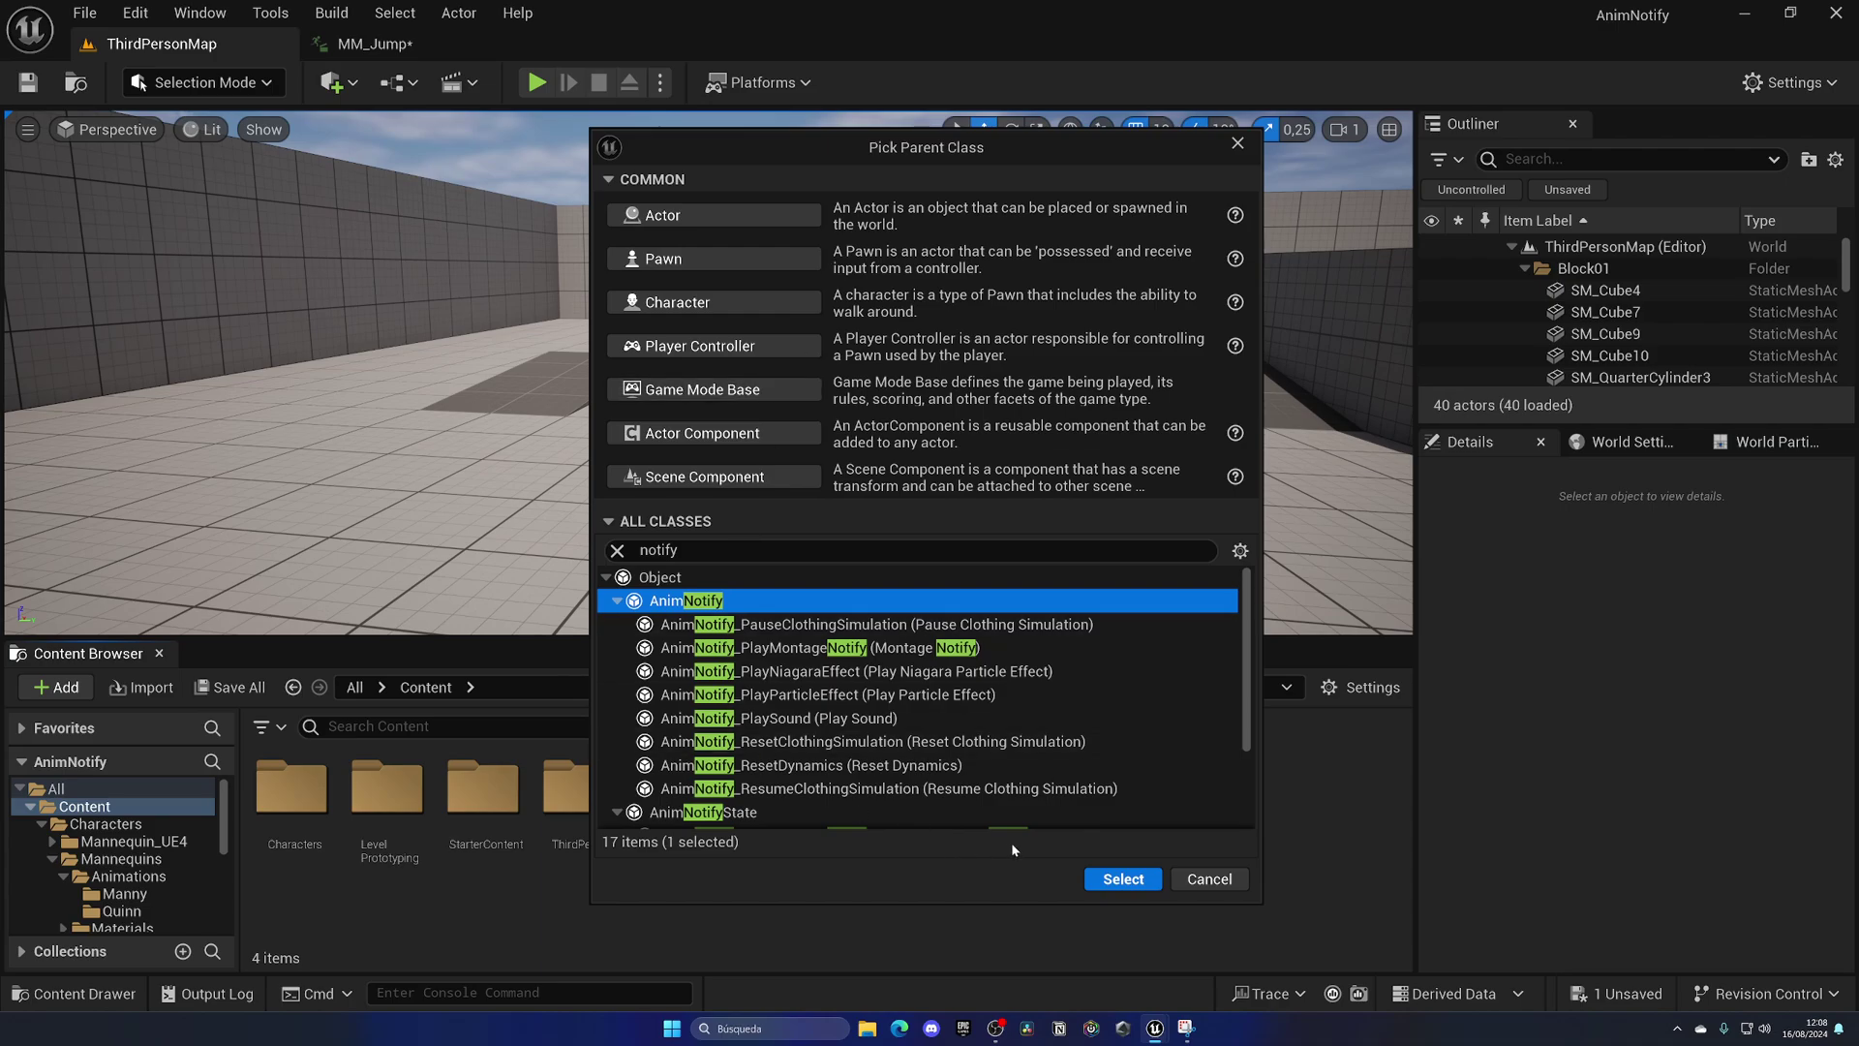
left_click(1102, 881)
Name the new Blueprint class BP_Notify_Jump
type("BP_Noti")
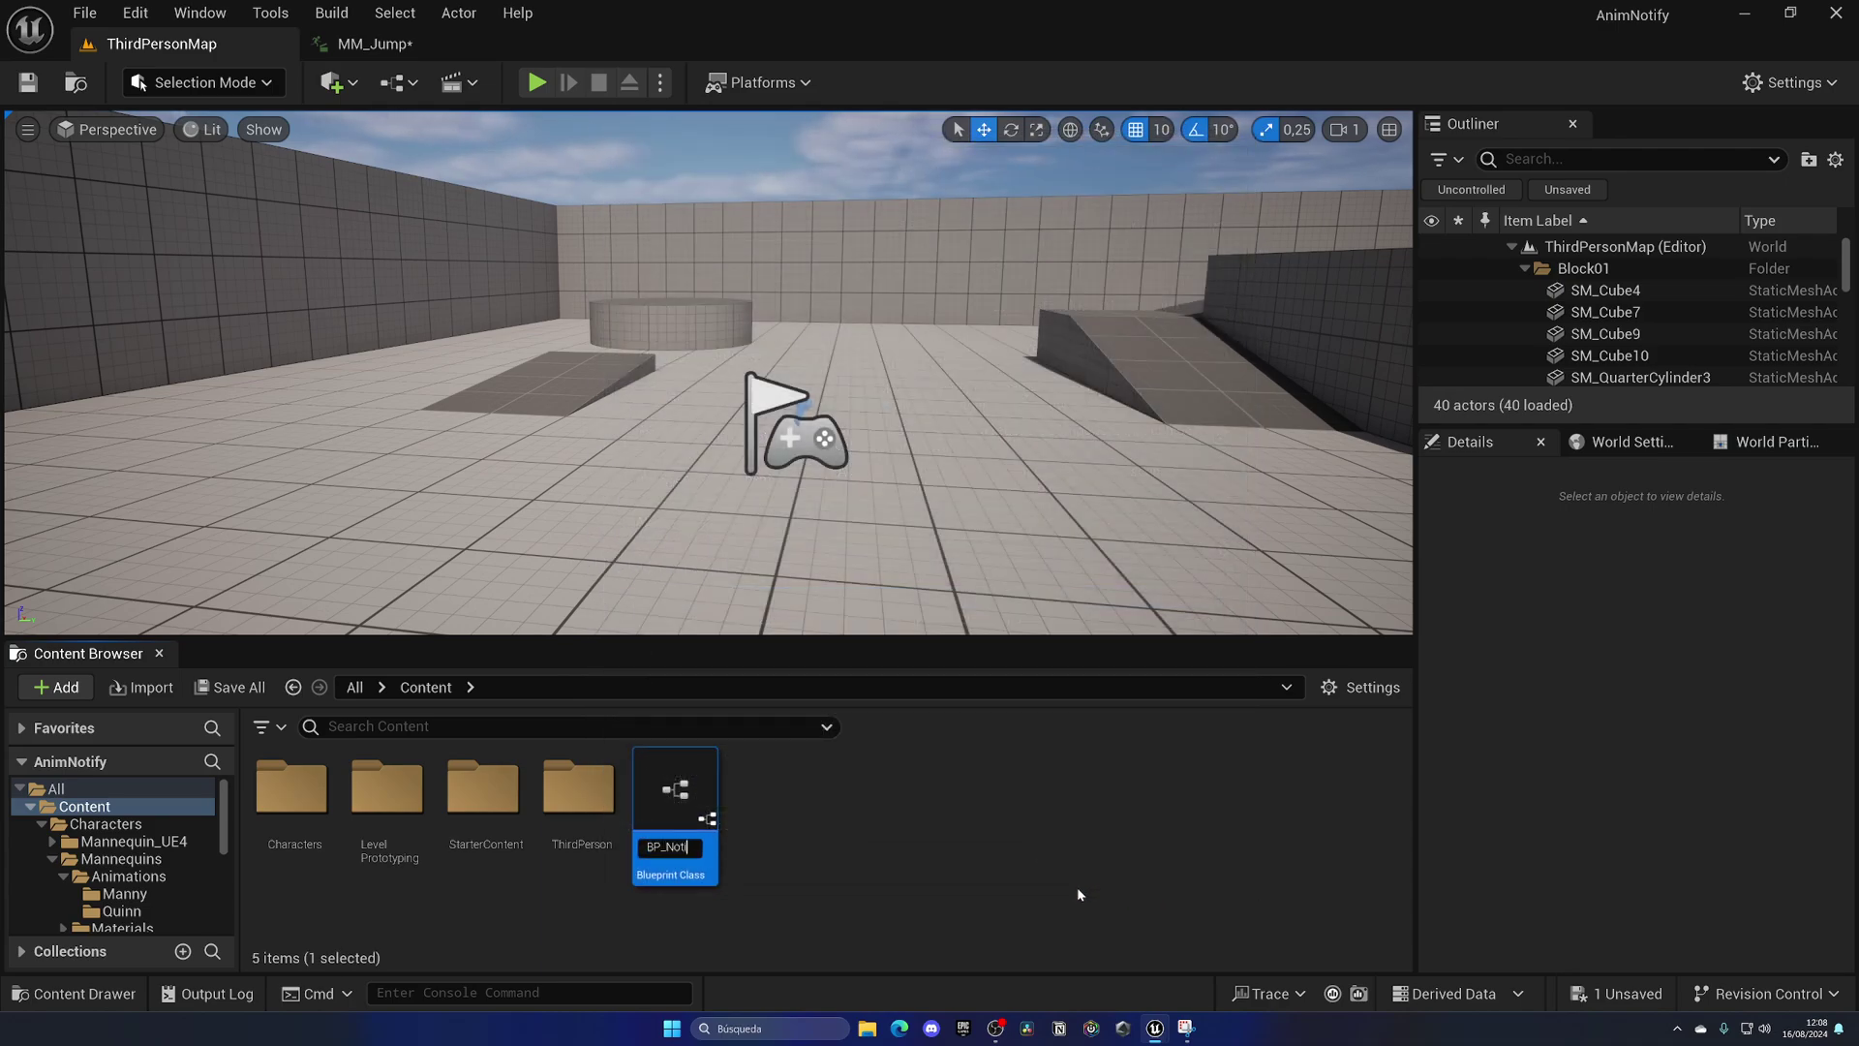
key("Return")
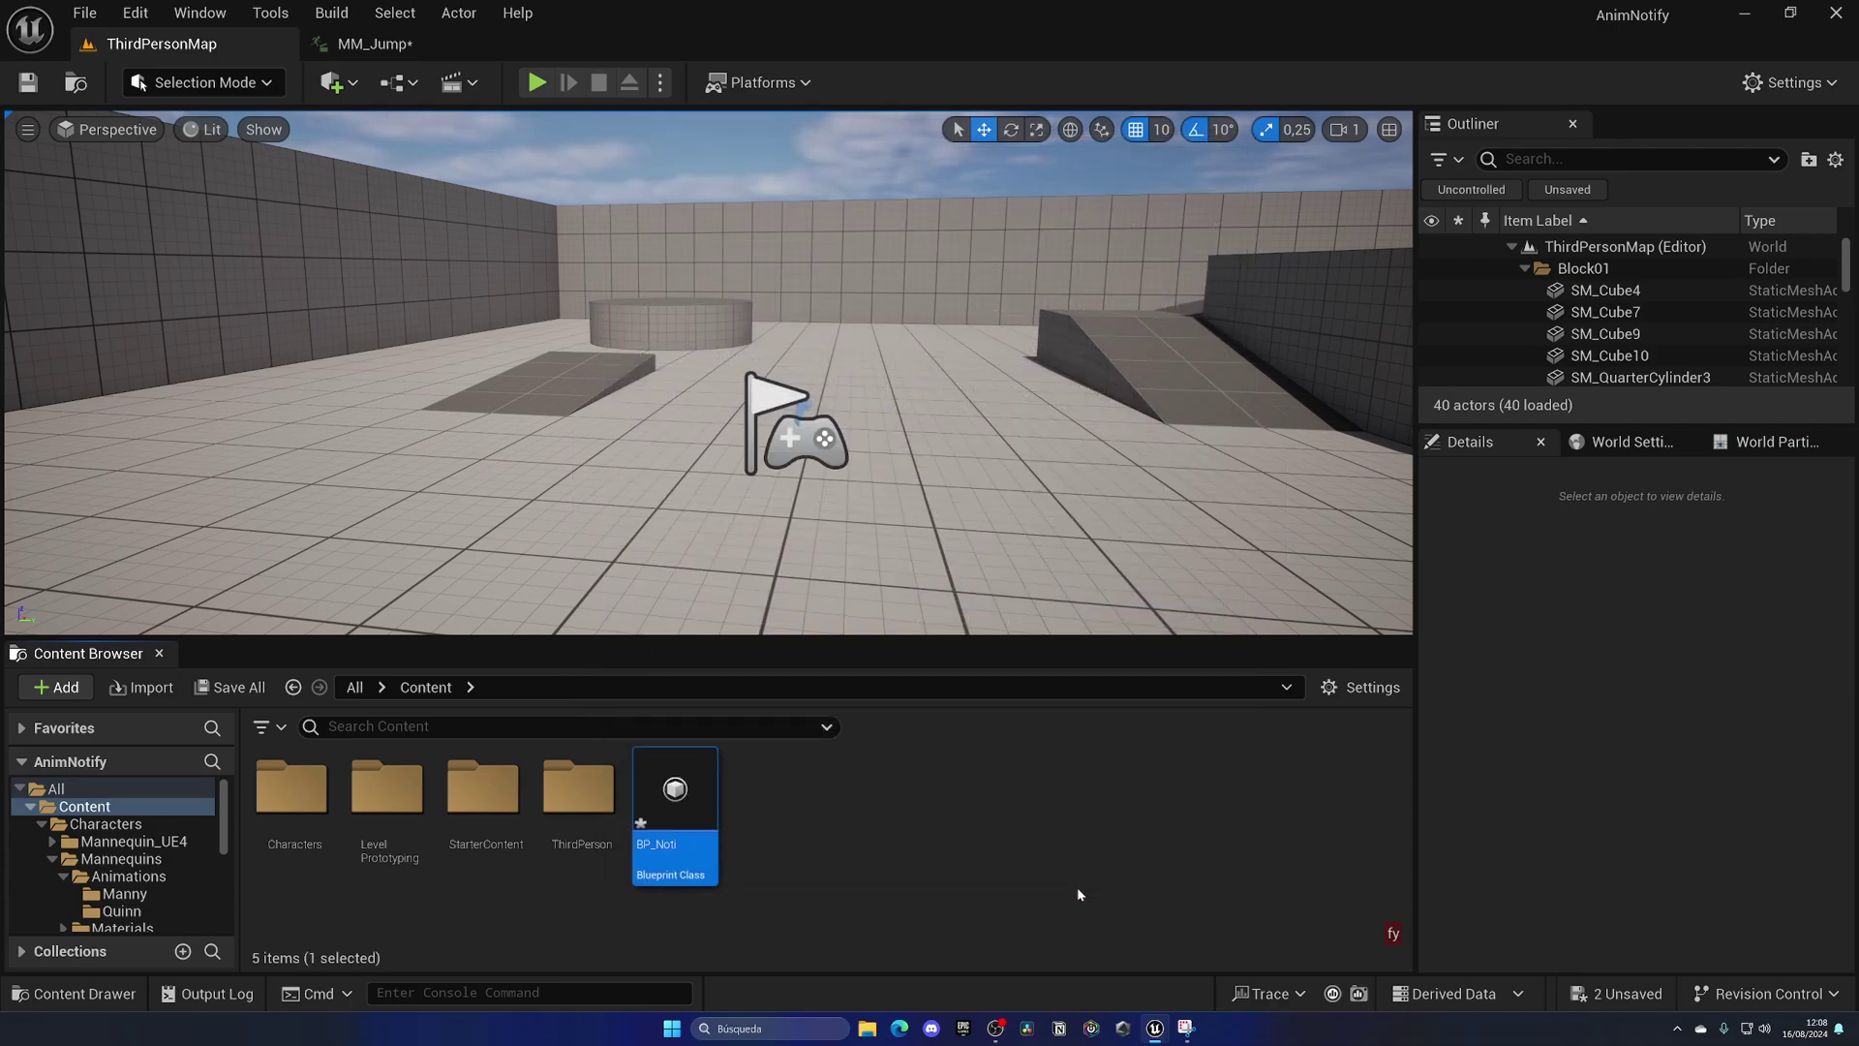
left_click(668, 844)
key("End")
type("fy")
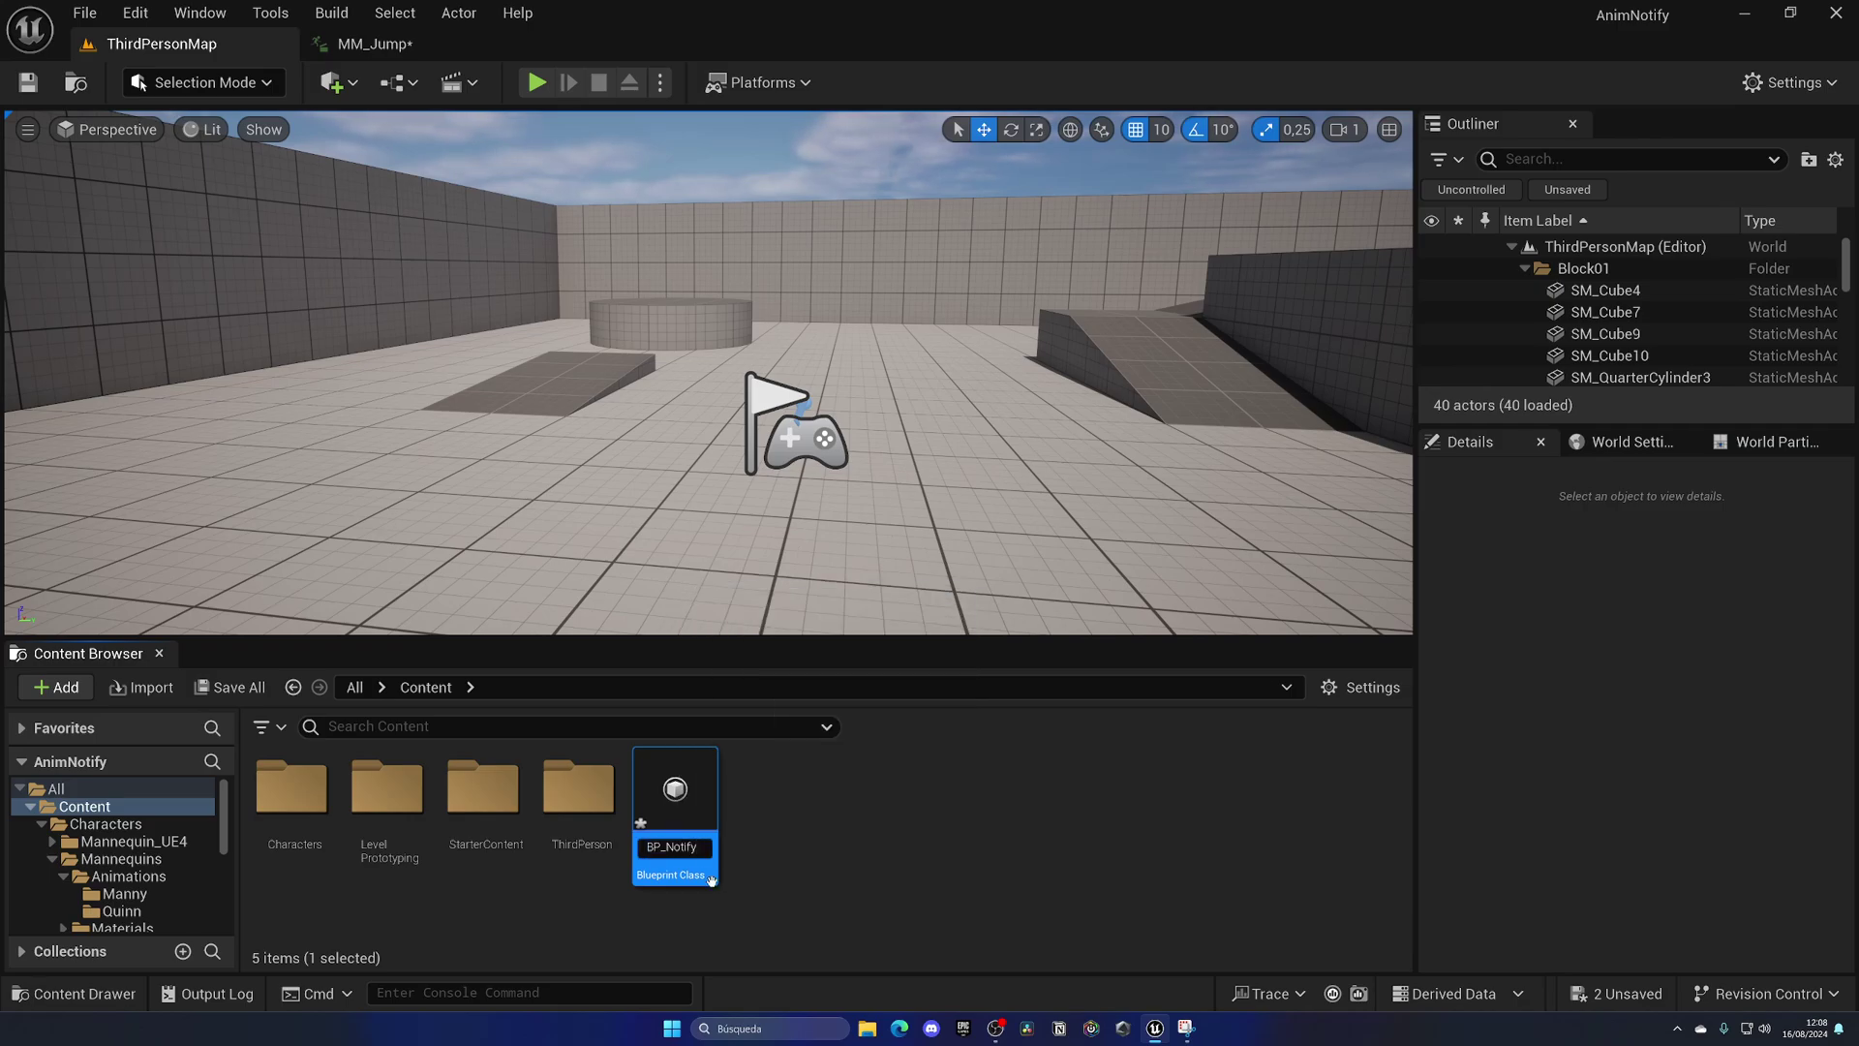
type("_Jump")
key("Return")
Open the BP_Notify_Jump Blueprint and override its Received Notify function
double_click(711, 879)
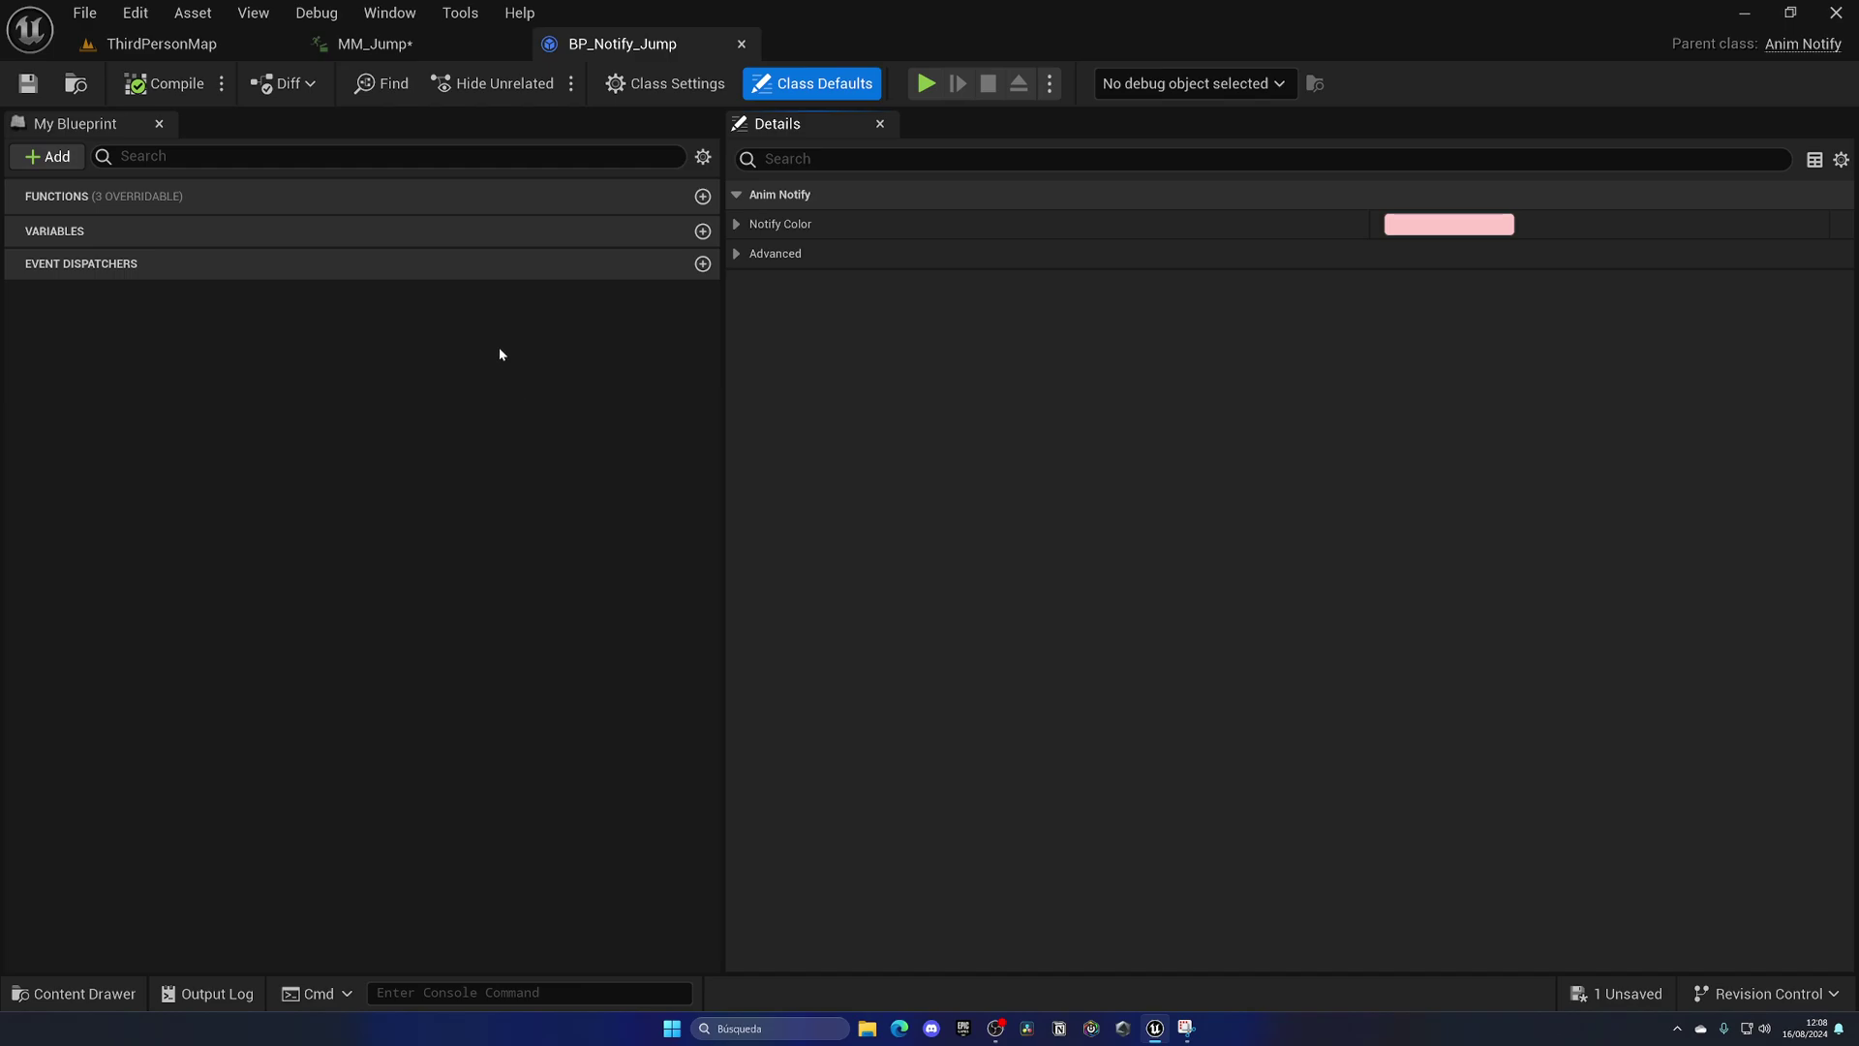
left_click(644, 197)
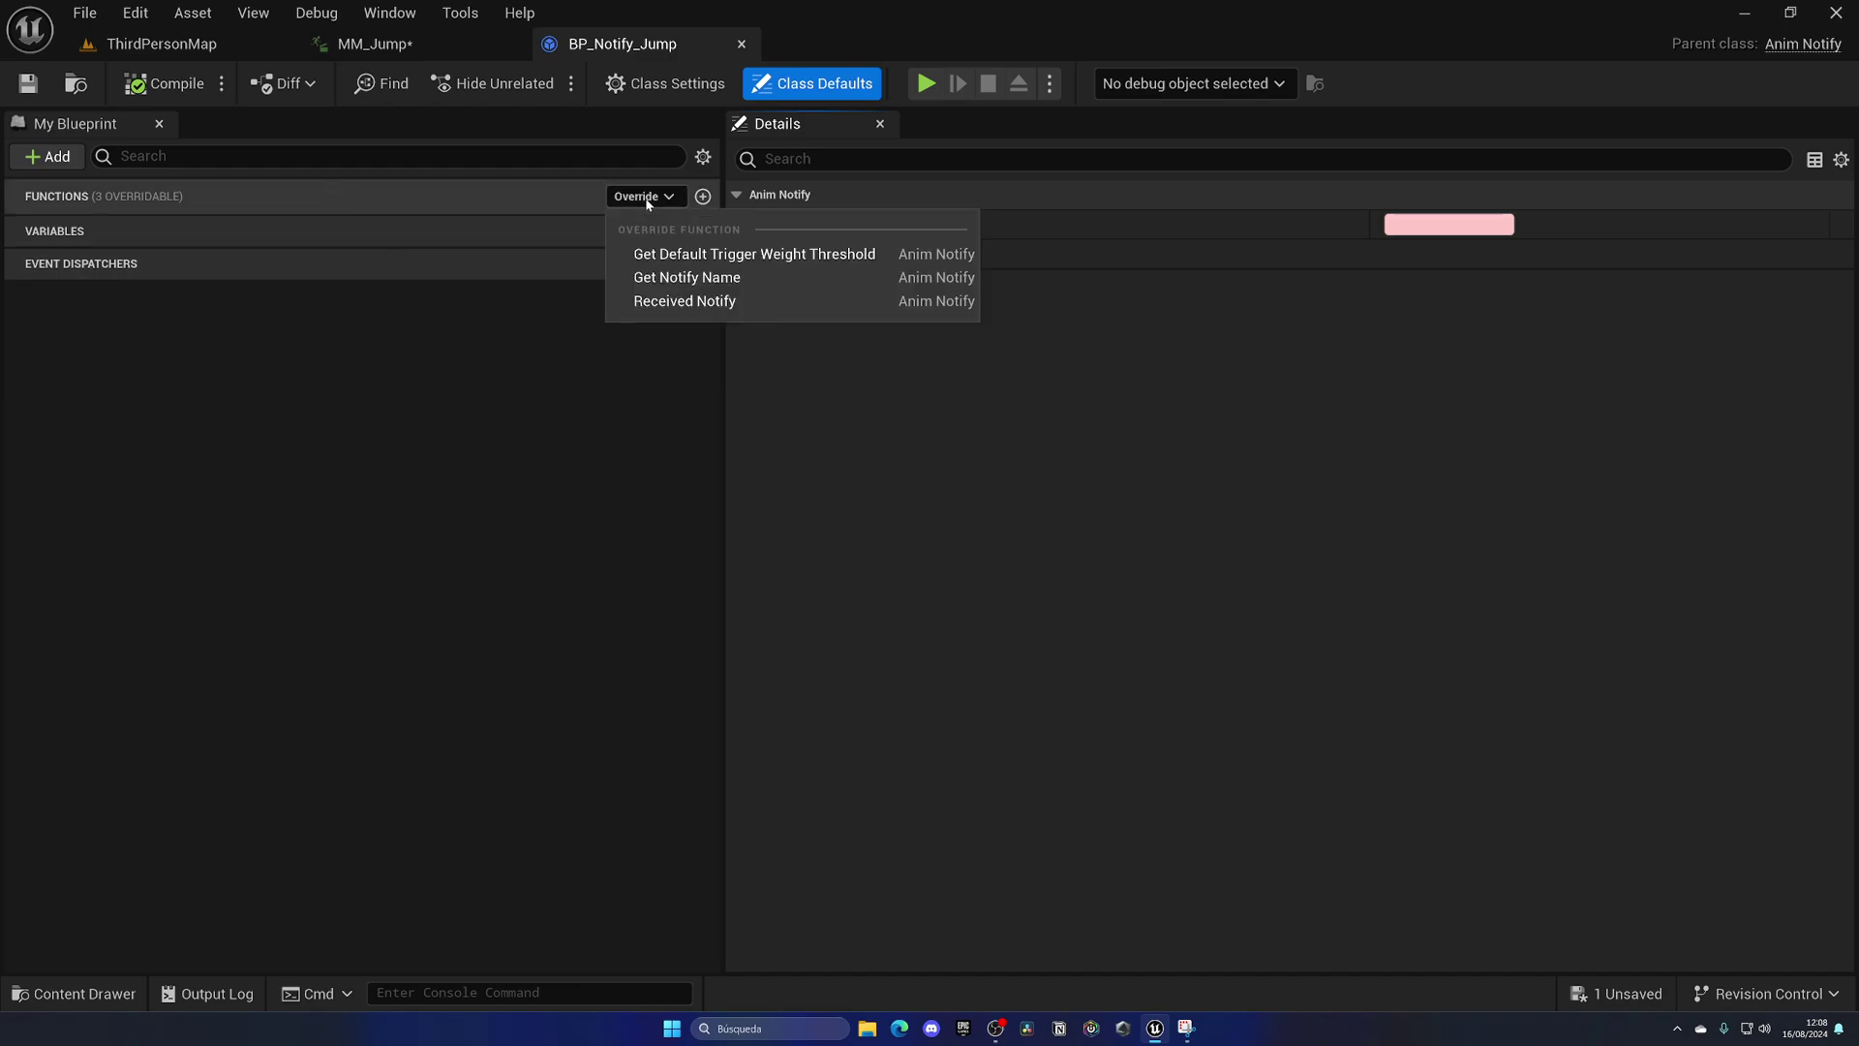
left_click(751, 299)
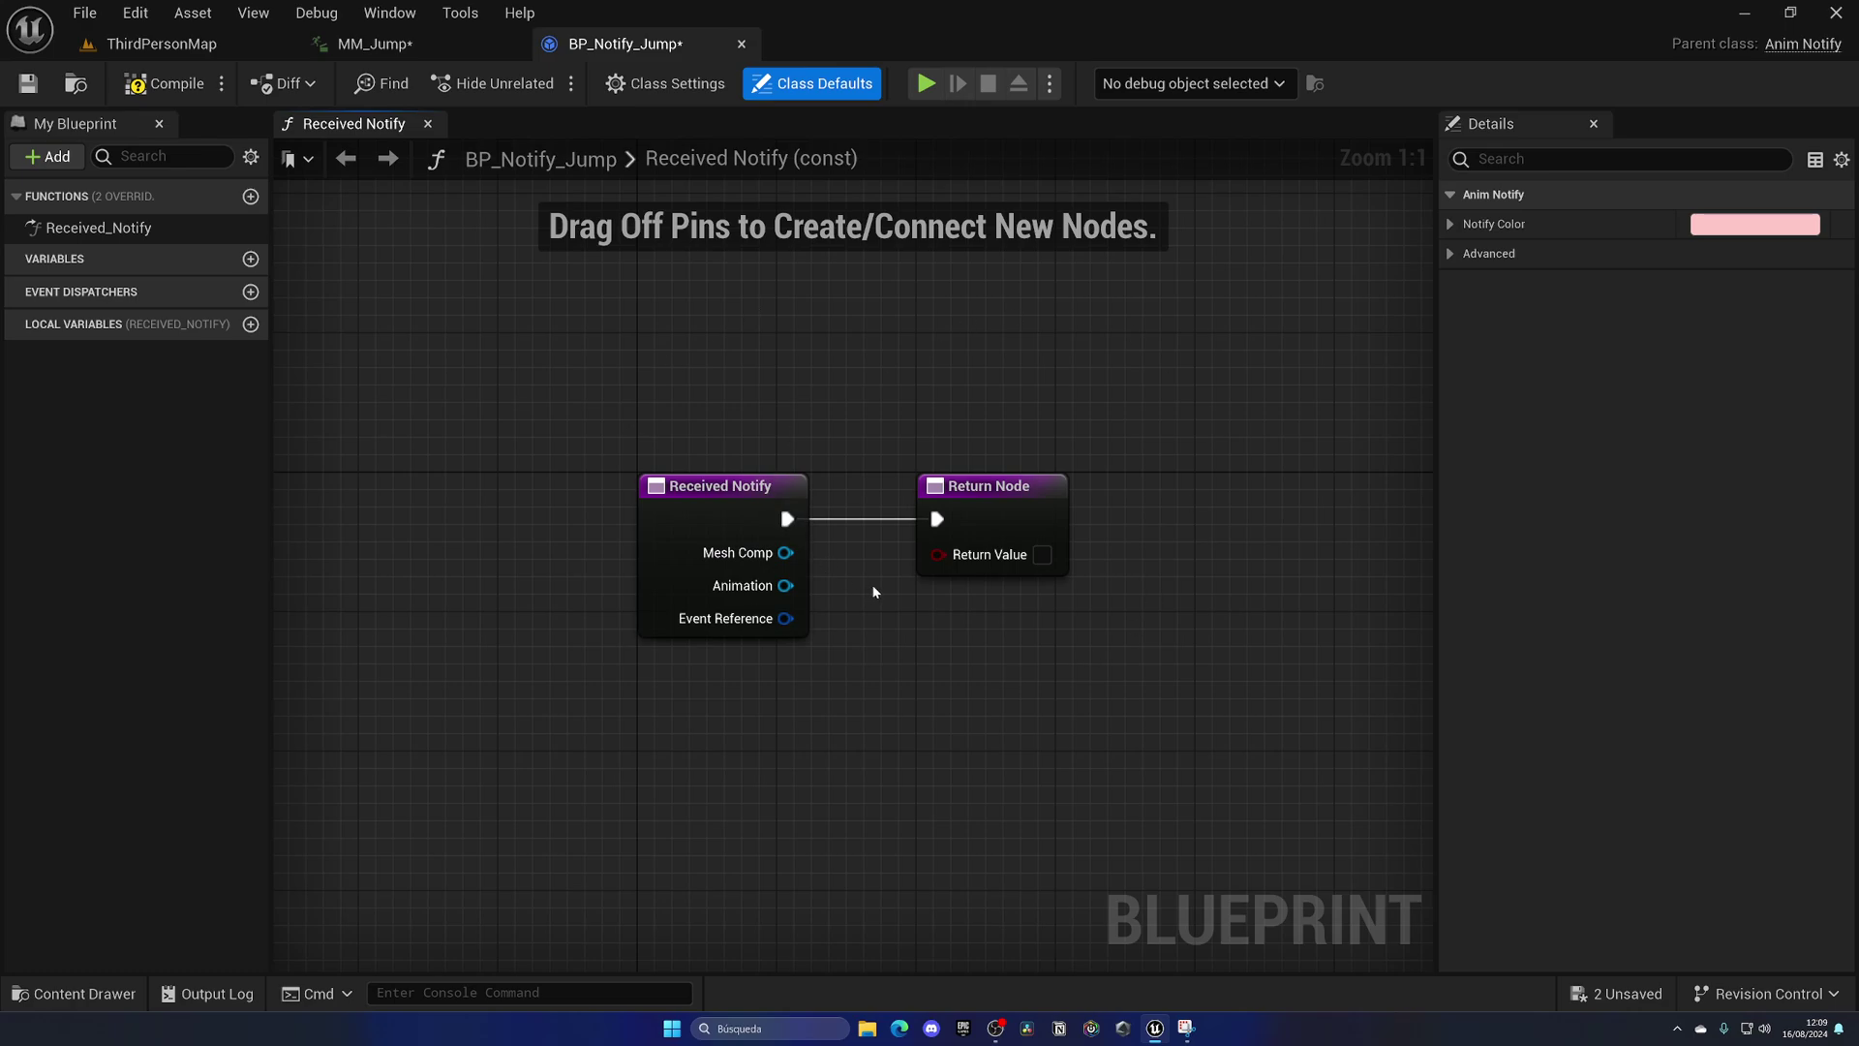
Move the Return Node away from Received Notify and insert a Play Sound 2D node between them
right_click_drag(869, 591, 728, 559)
left_click_drag(880, 495, 1293, 496)
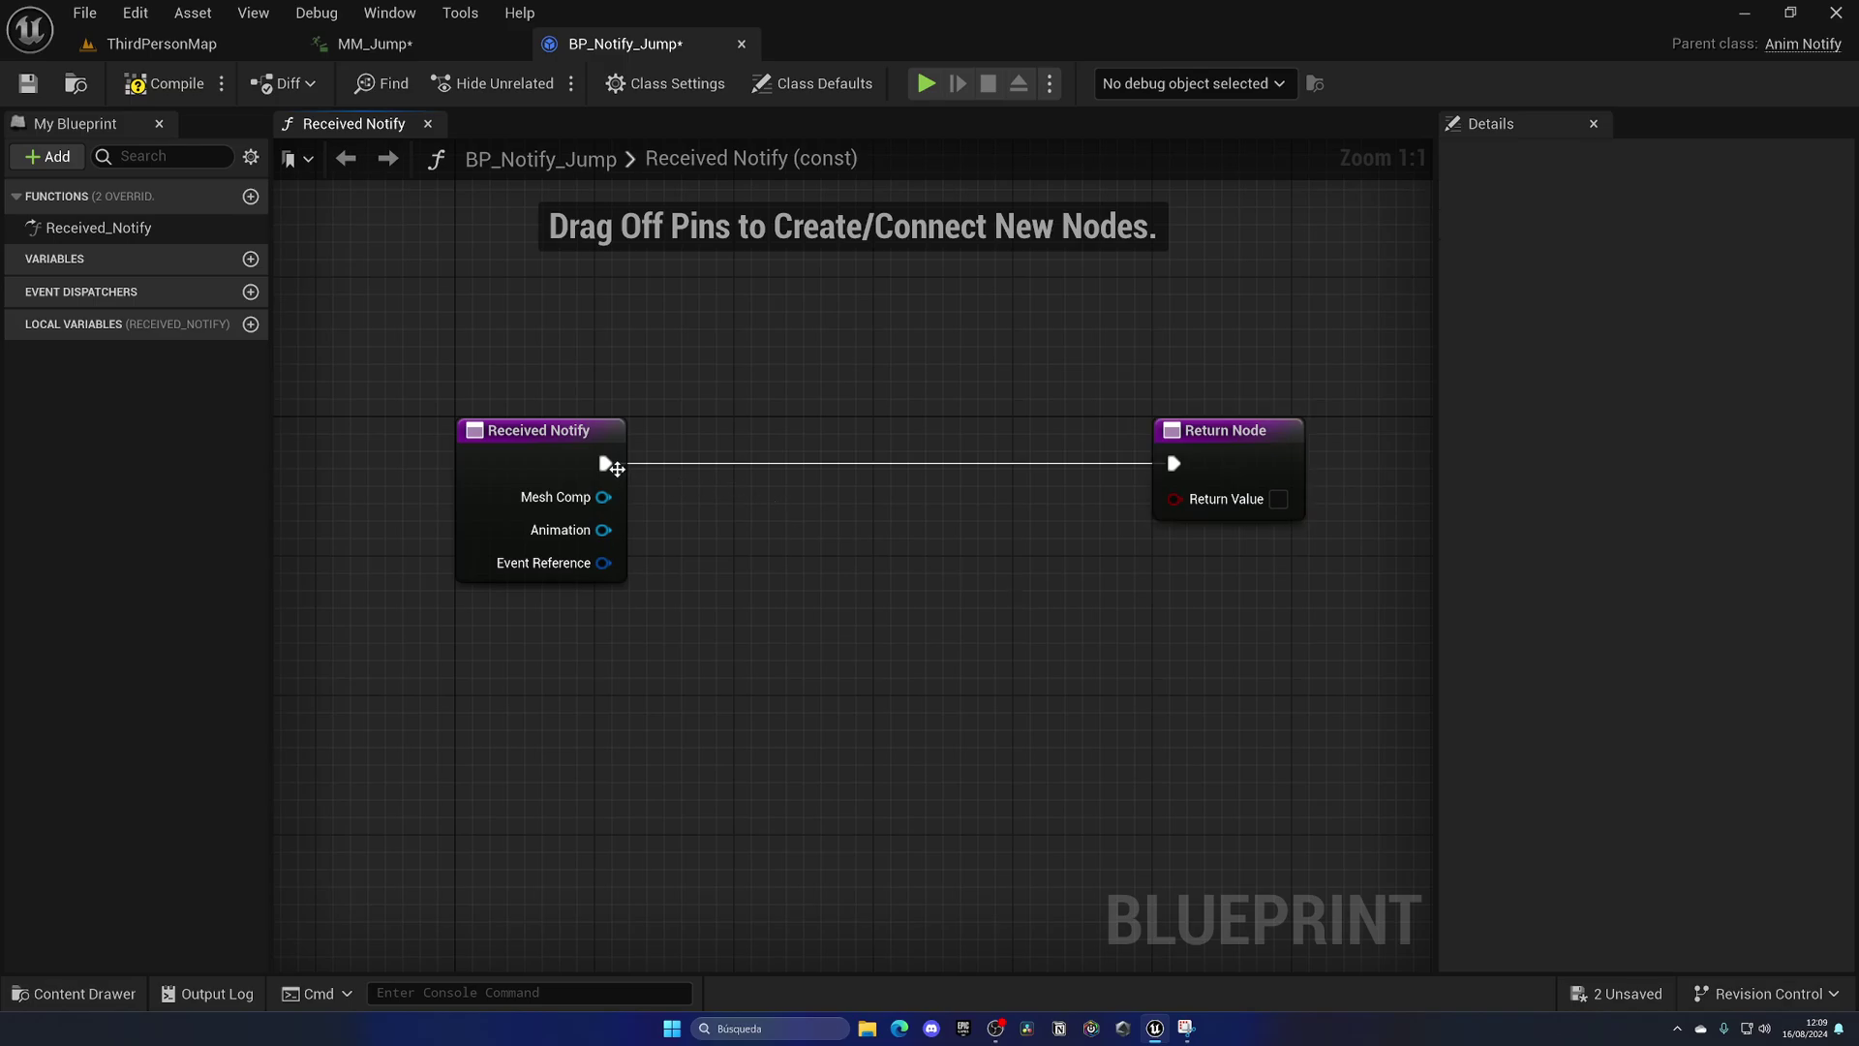
left_click_drag(605, 463, 711, 468)
type("play")
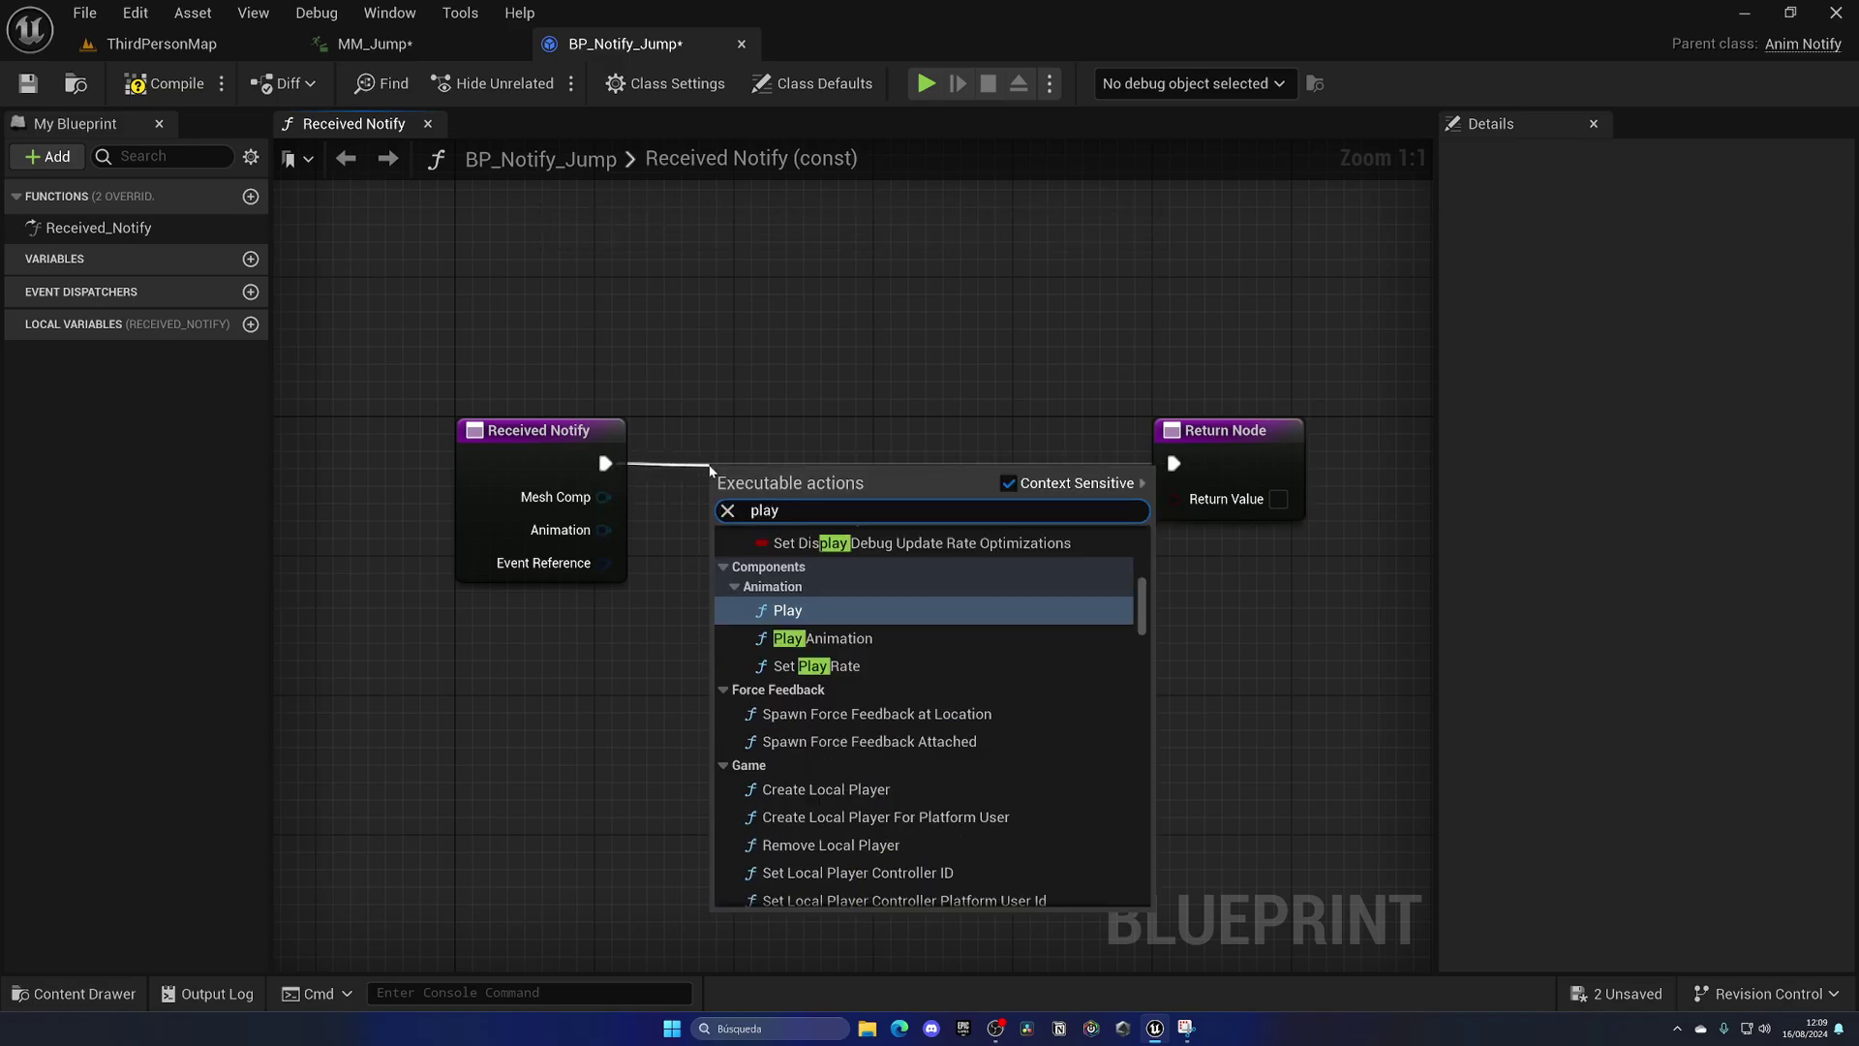
type(" sou")
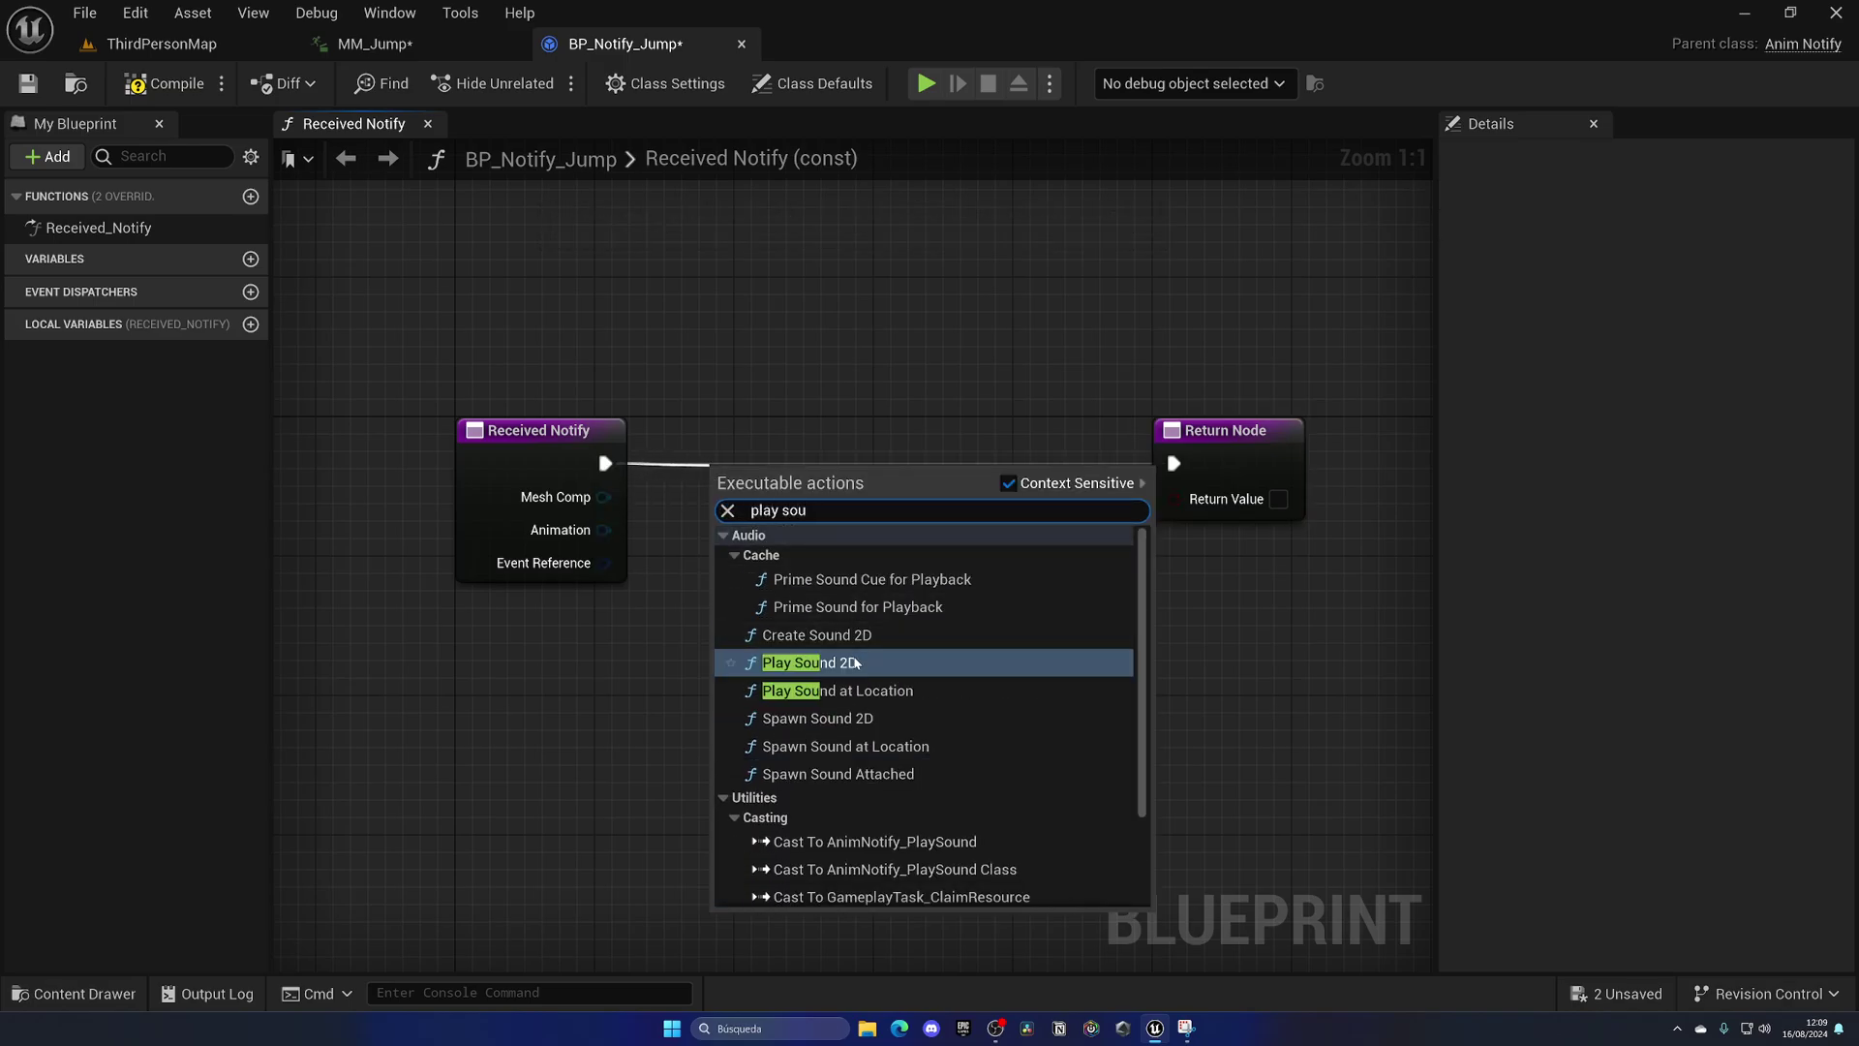
left_click(810, 663)
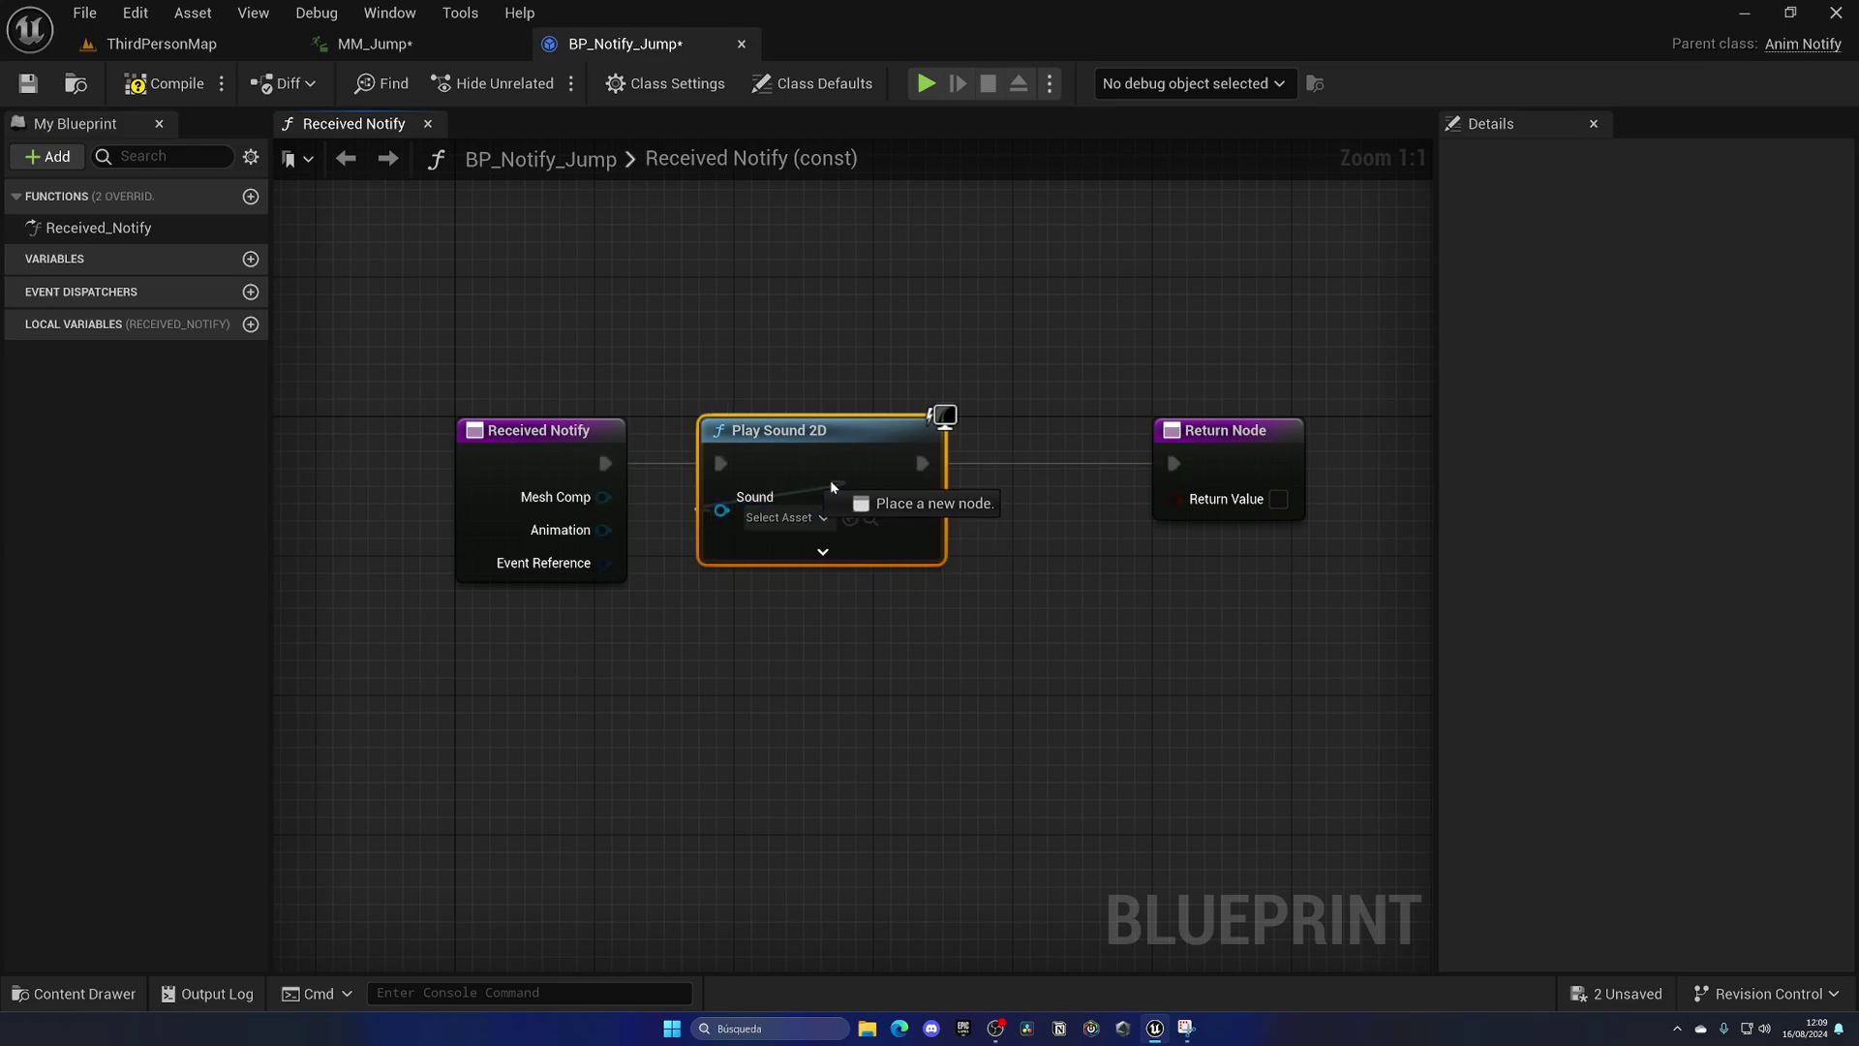
left_click_drag(829, 479, 864, 479)
Set the Play Sound 2D node's sound to the 1kSineTonePing asset, and compile and save BP_Notify_Jump
left_click(821, 518)
left_click(944, 670)
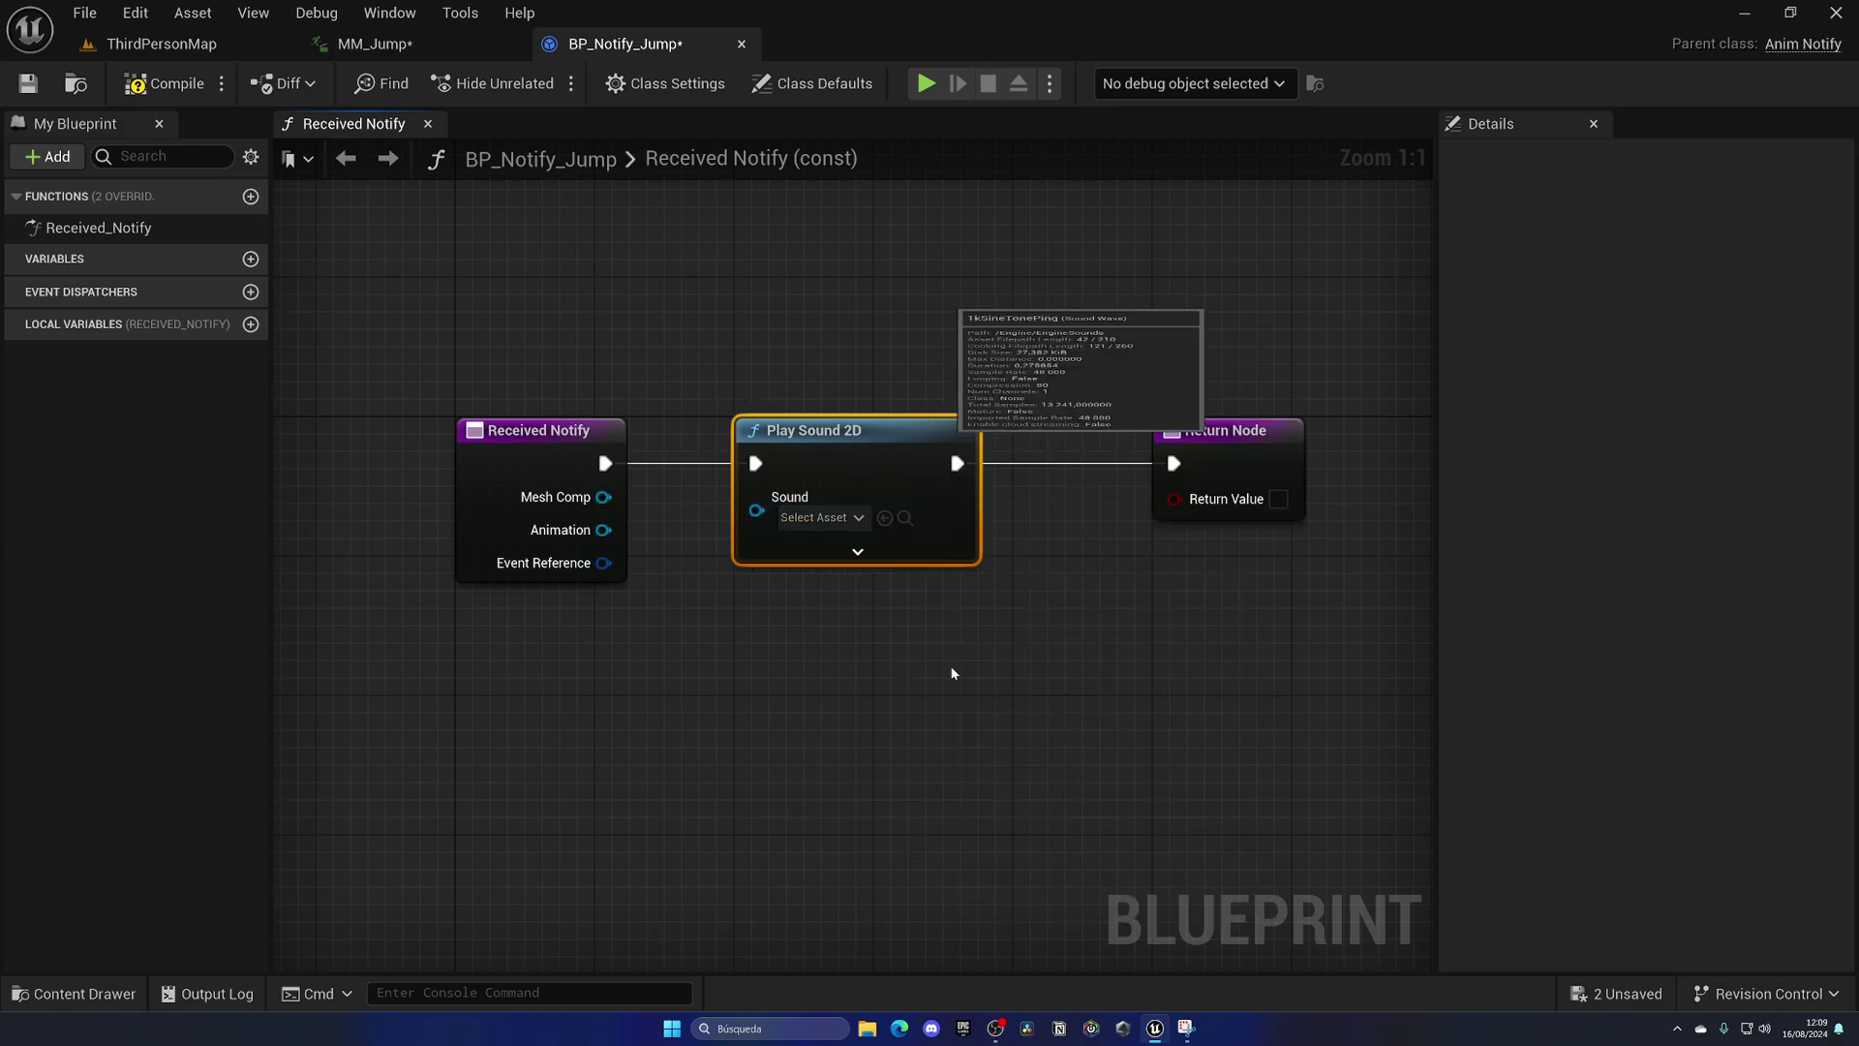
right_click_drag(949, 666, 775, 639)
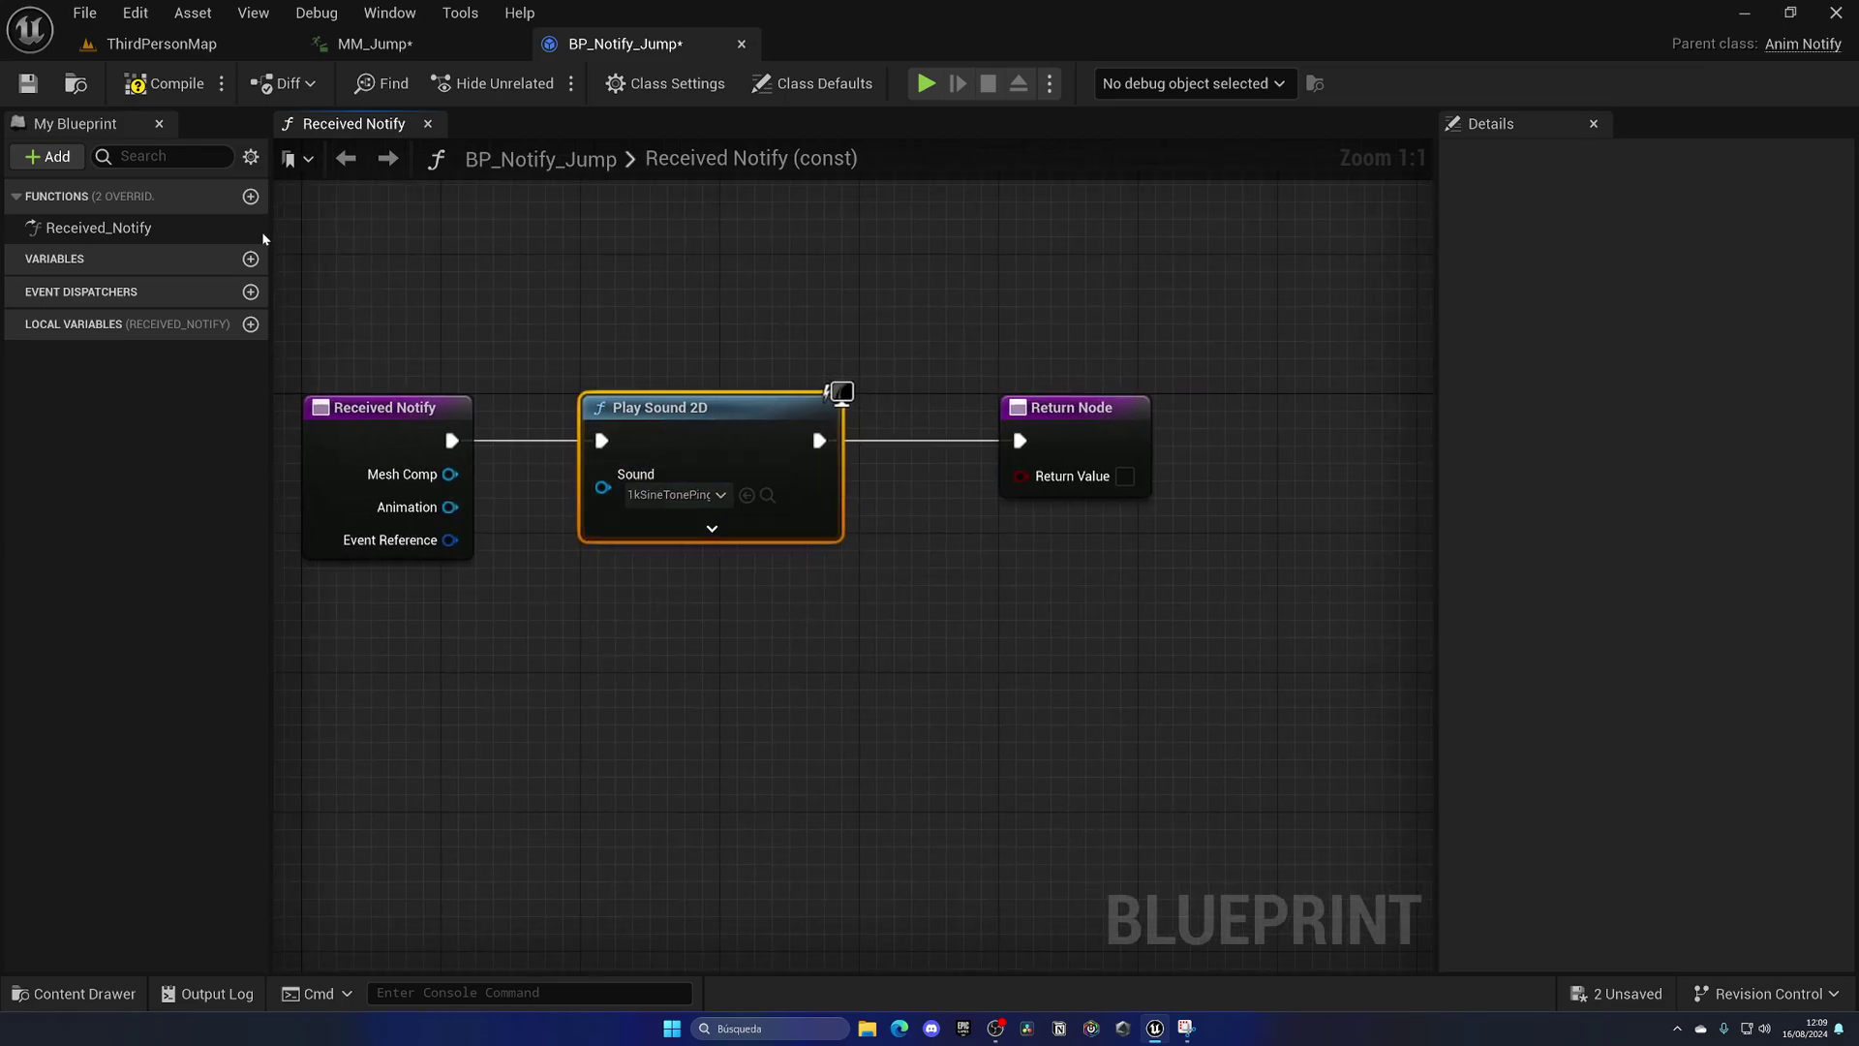
left_click(165, 84)
left_click(27, 83)
Add a BP_Notify_Jump notify to MM_Jump's notify track at about 0.32 s and scrub the animation just before it
left_click(375, 43)
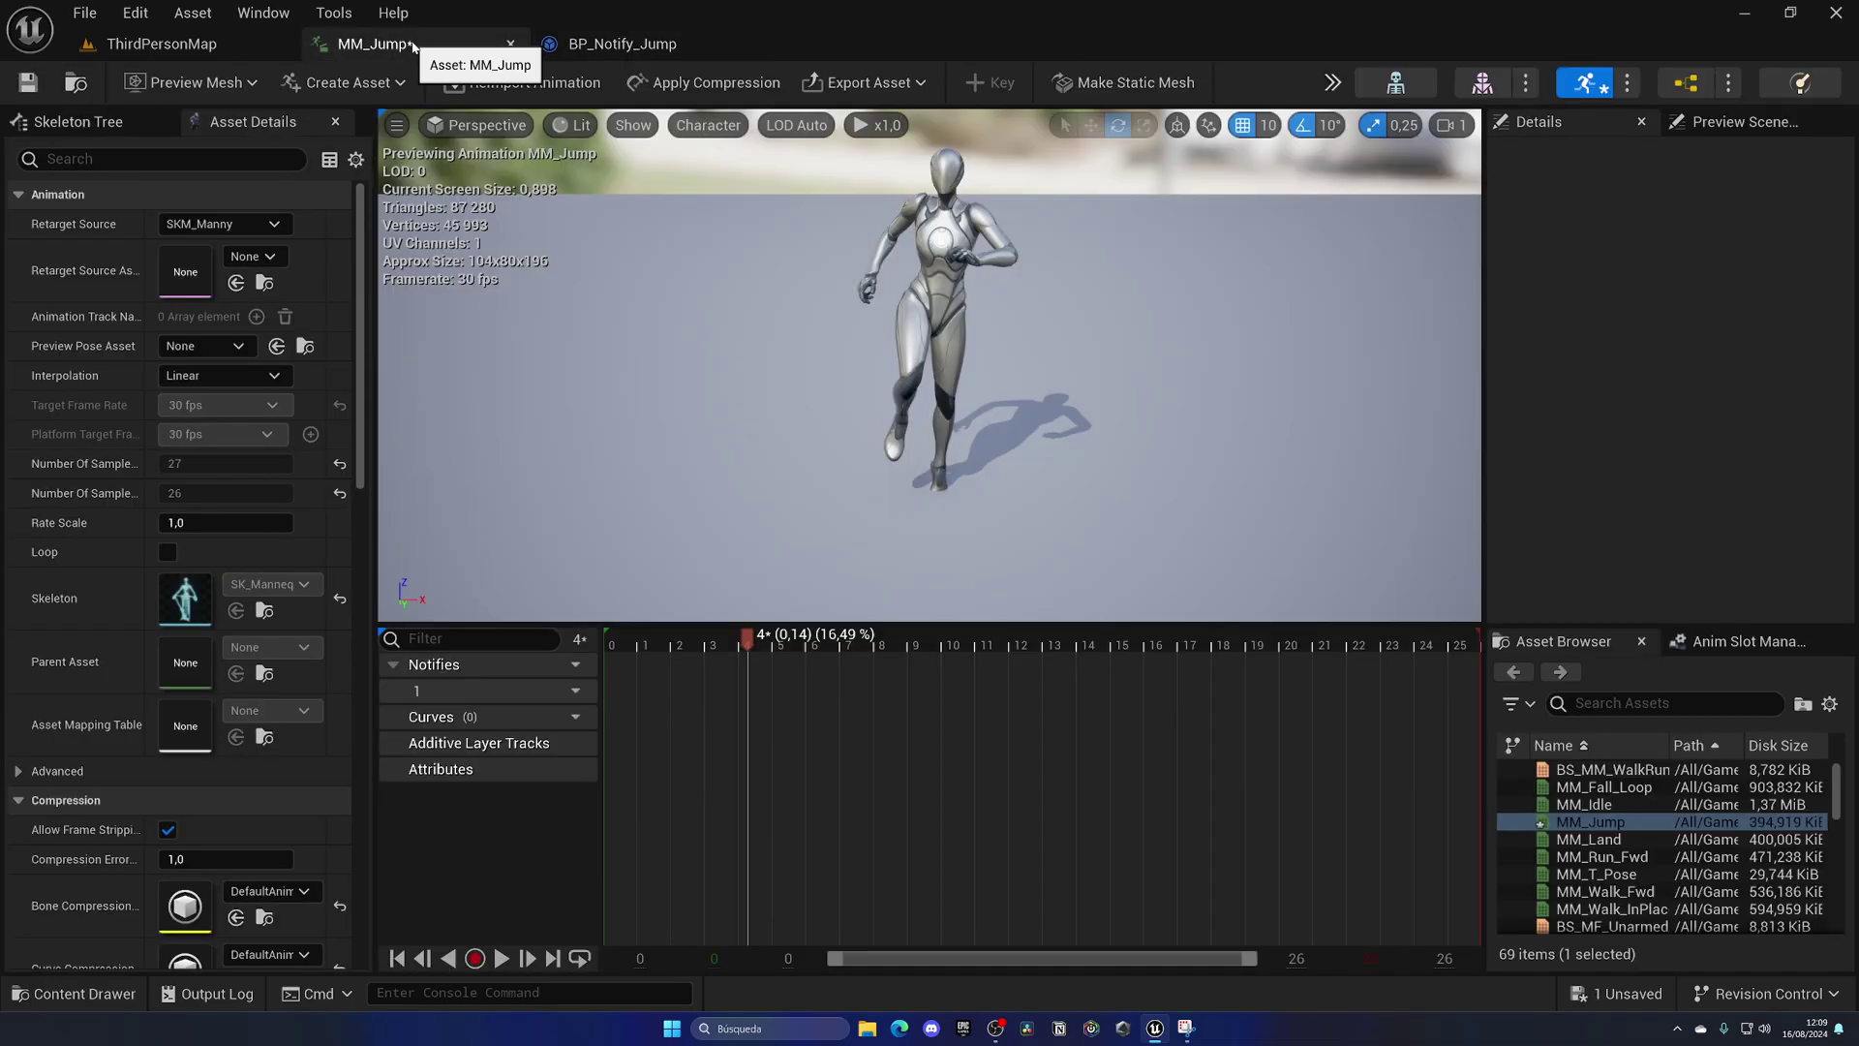
left_click_drag(747, 639, 928, 641)
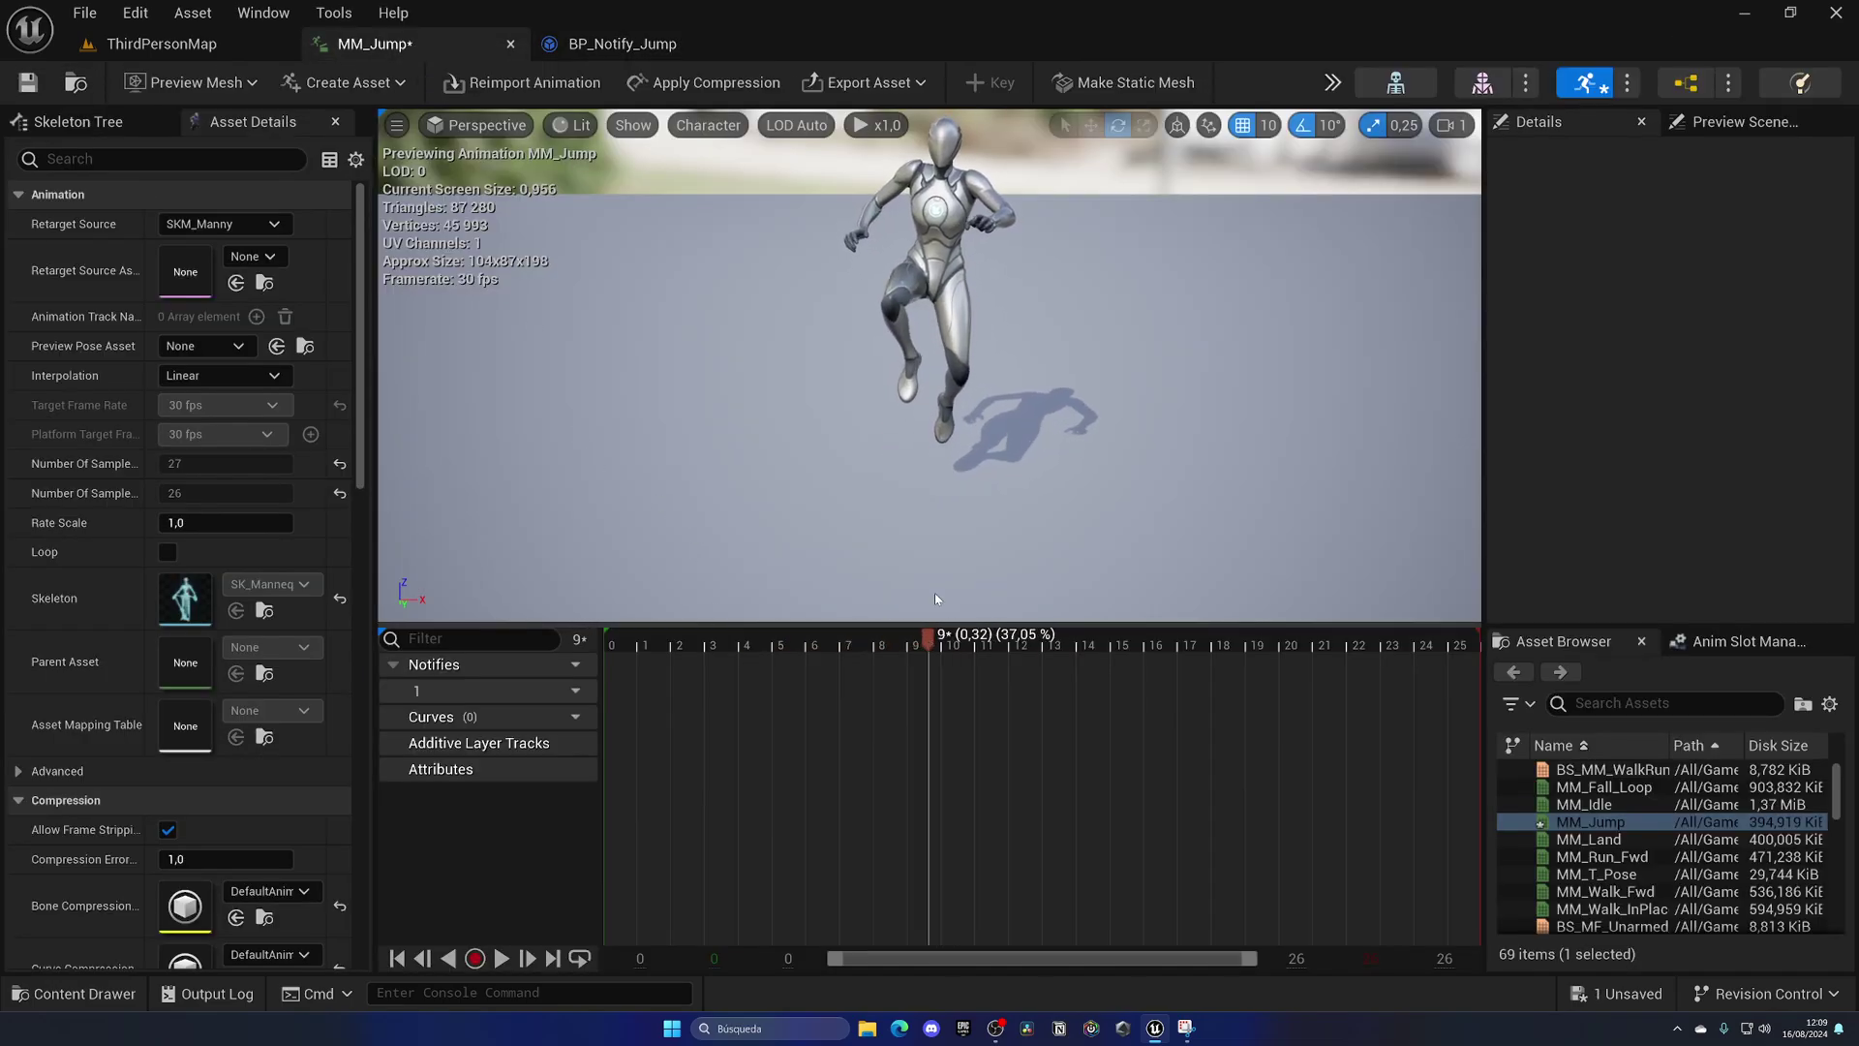
right_click(928, 696)
mouse_move(1026, 735)
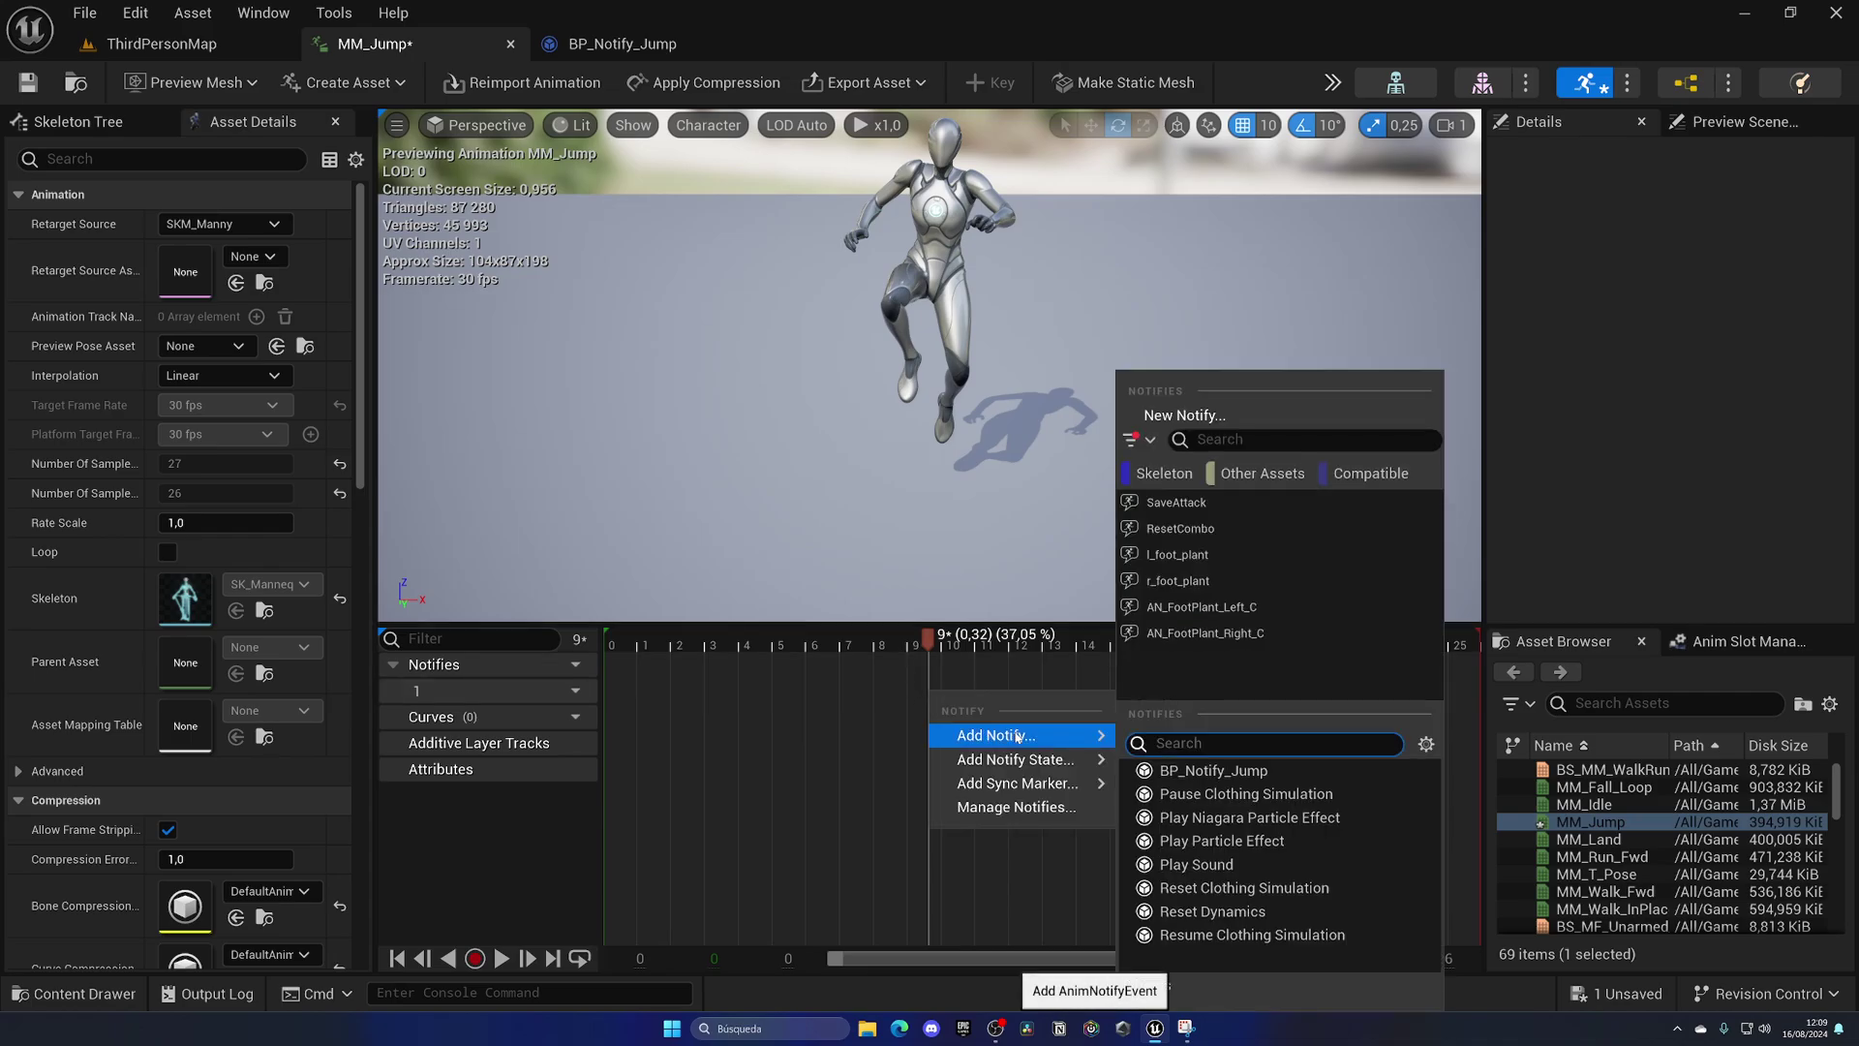
left_click(1215, 780)
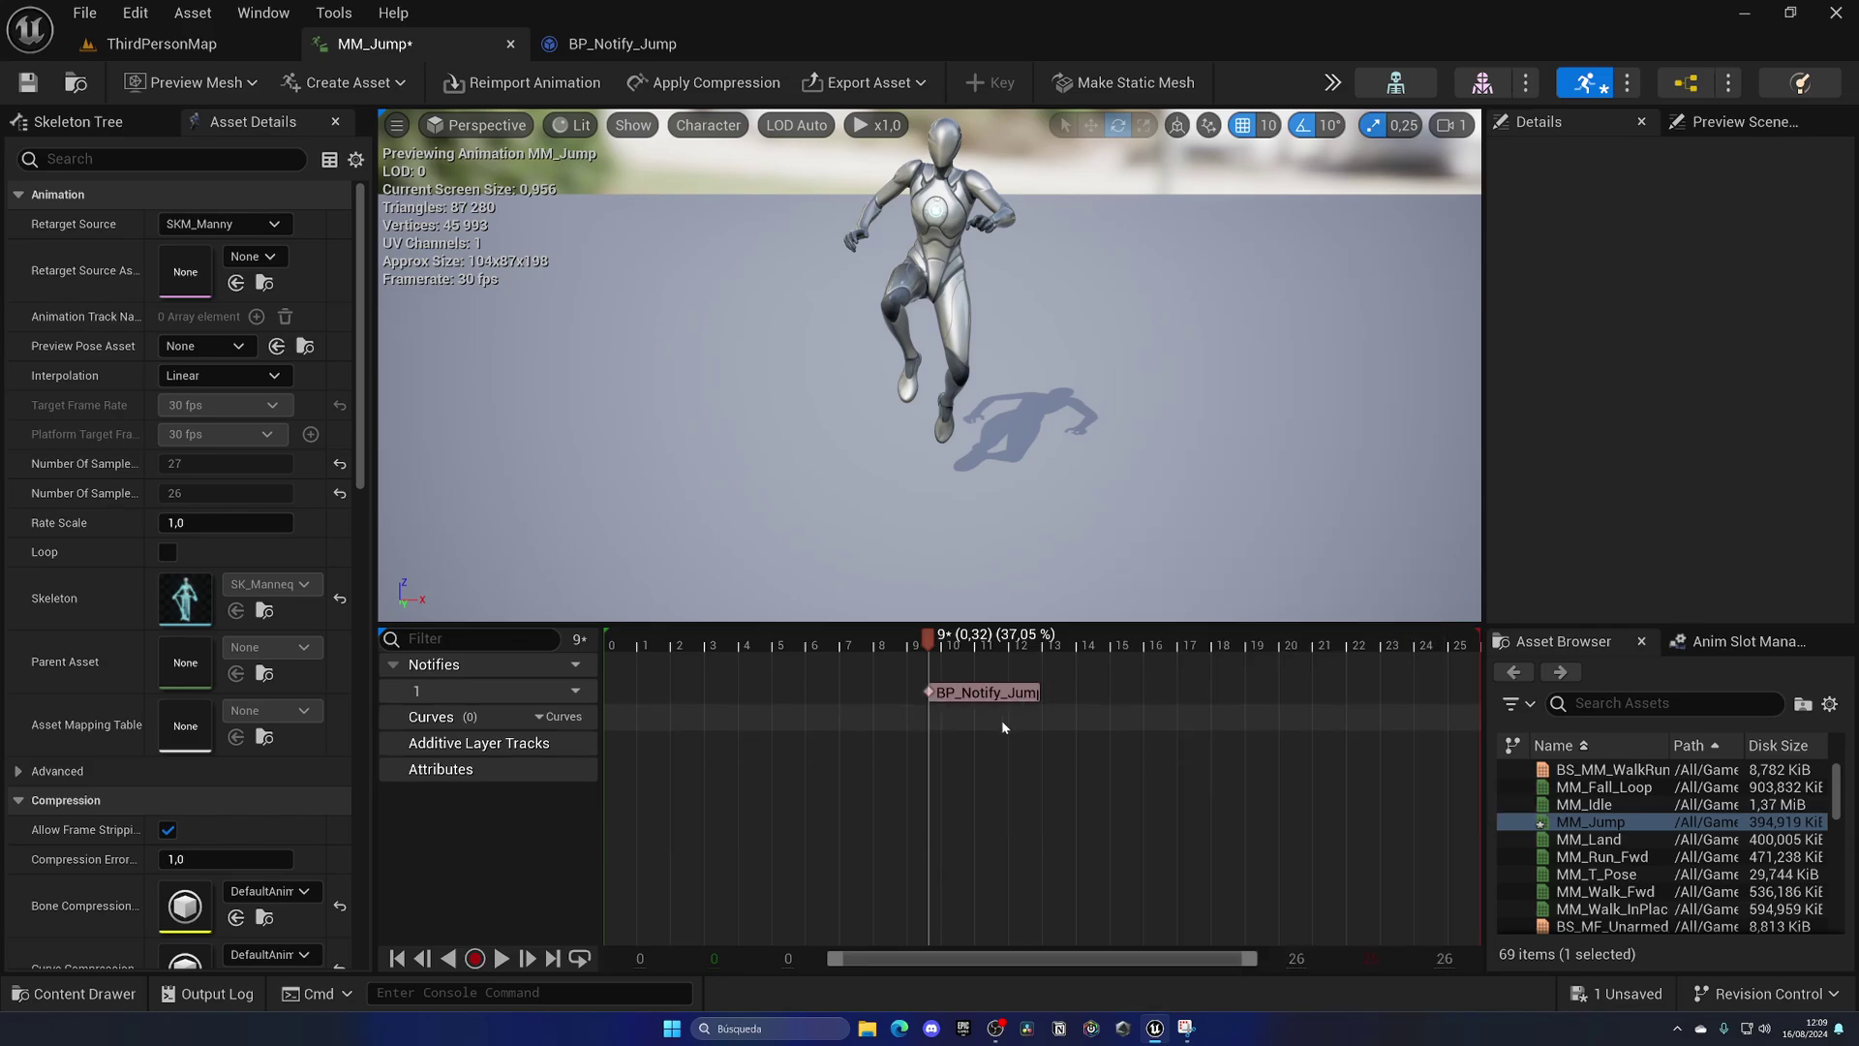
left_click(913, 646)
mouse_move(913, 646)
left_mouse_down()
mouse_move(1016, 646)
mouse_move(884, 646)
left_mouse_up()
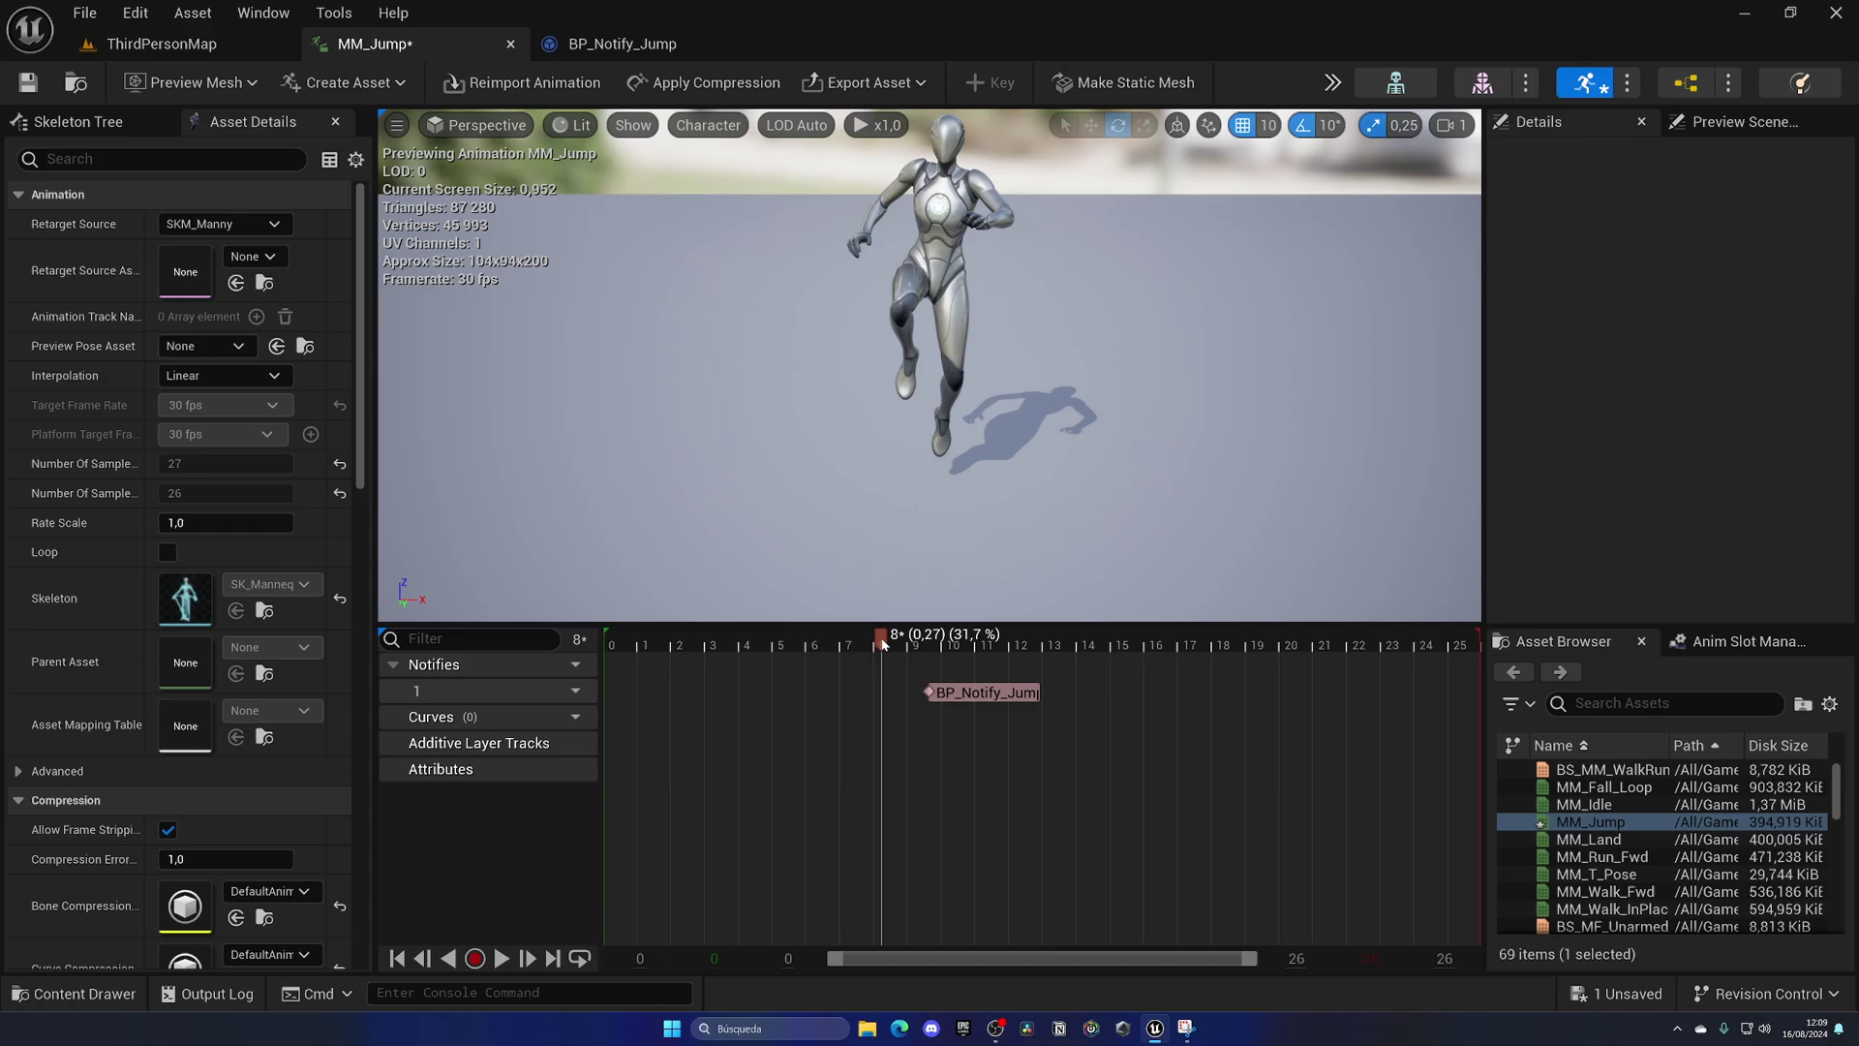
left_click(619, 44)
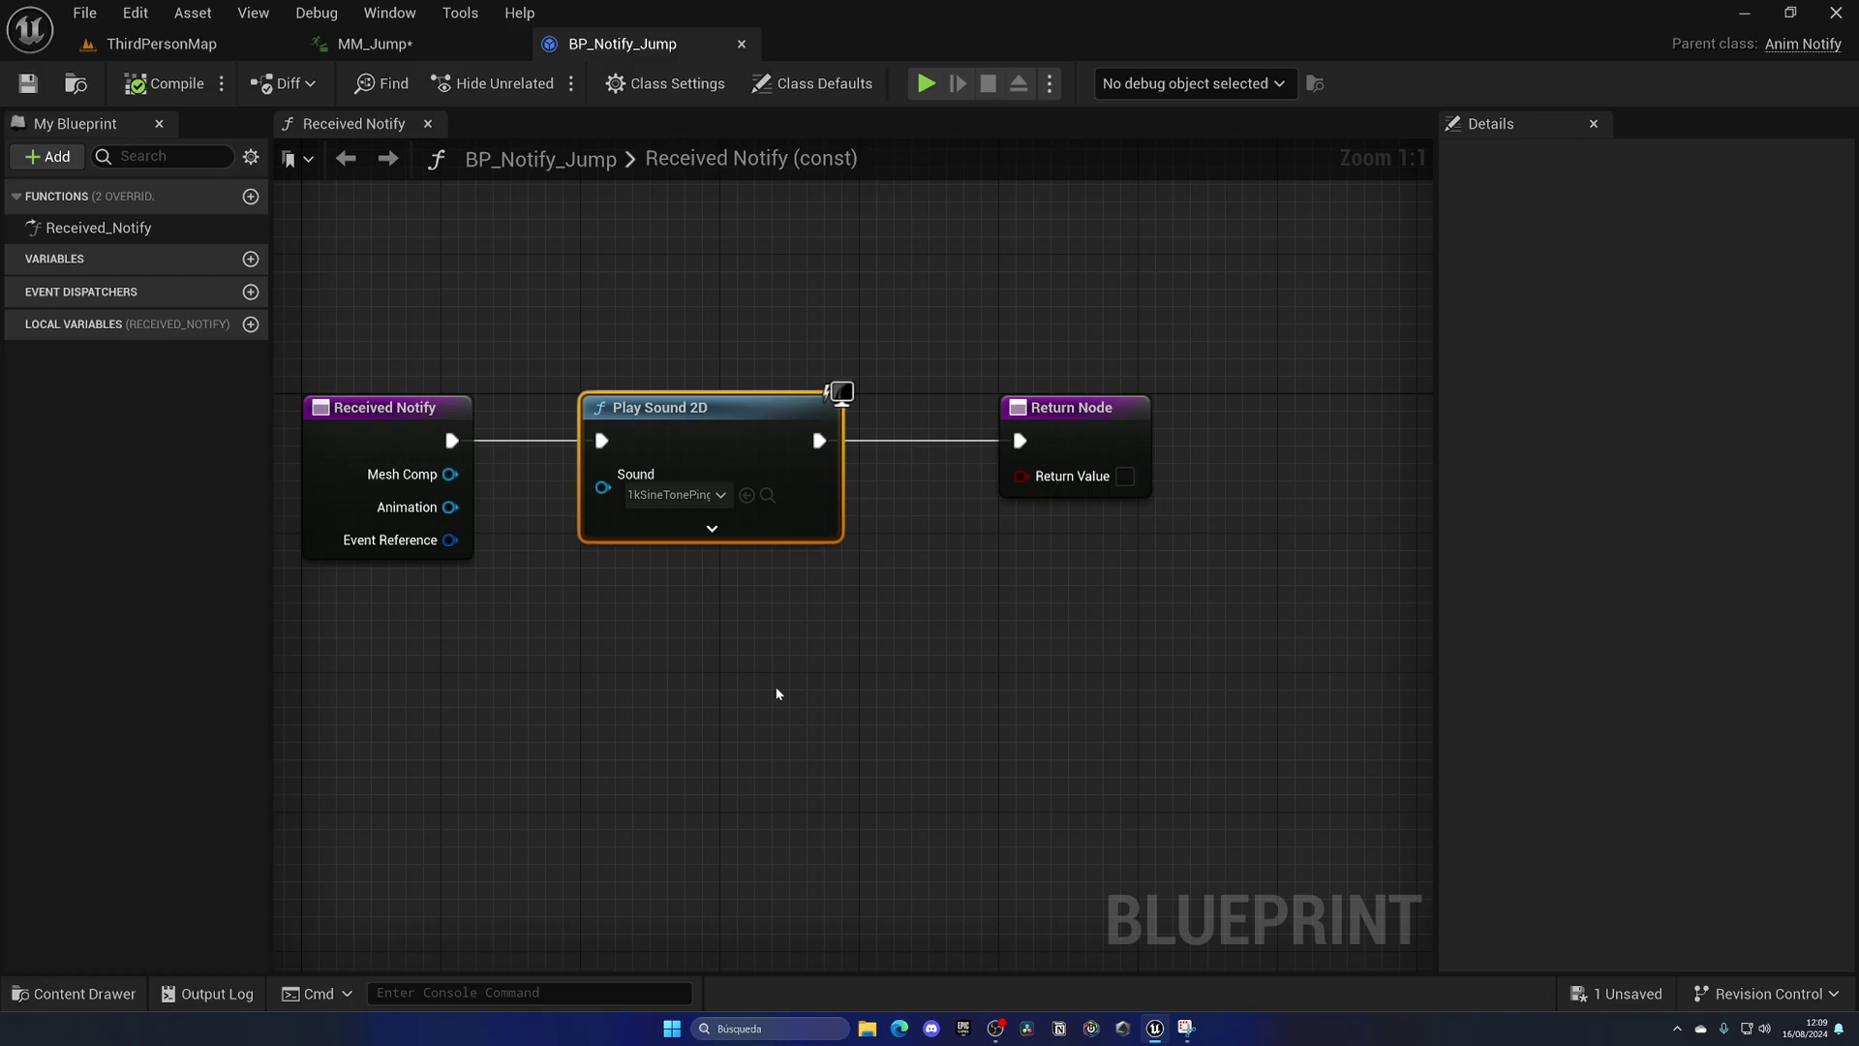
left_click(387, 43)
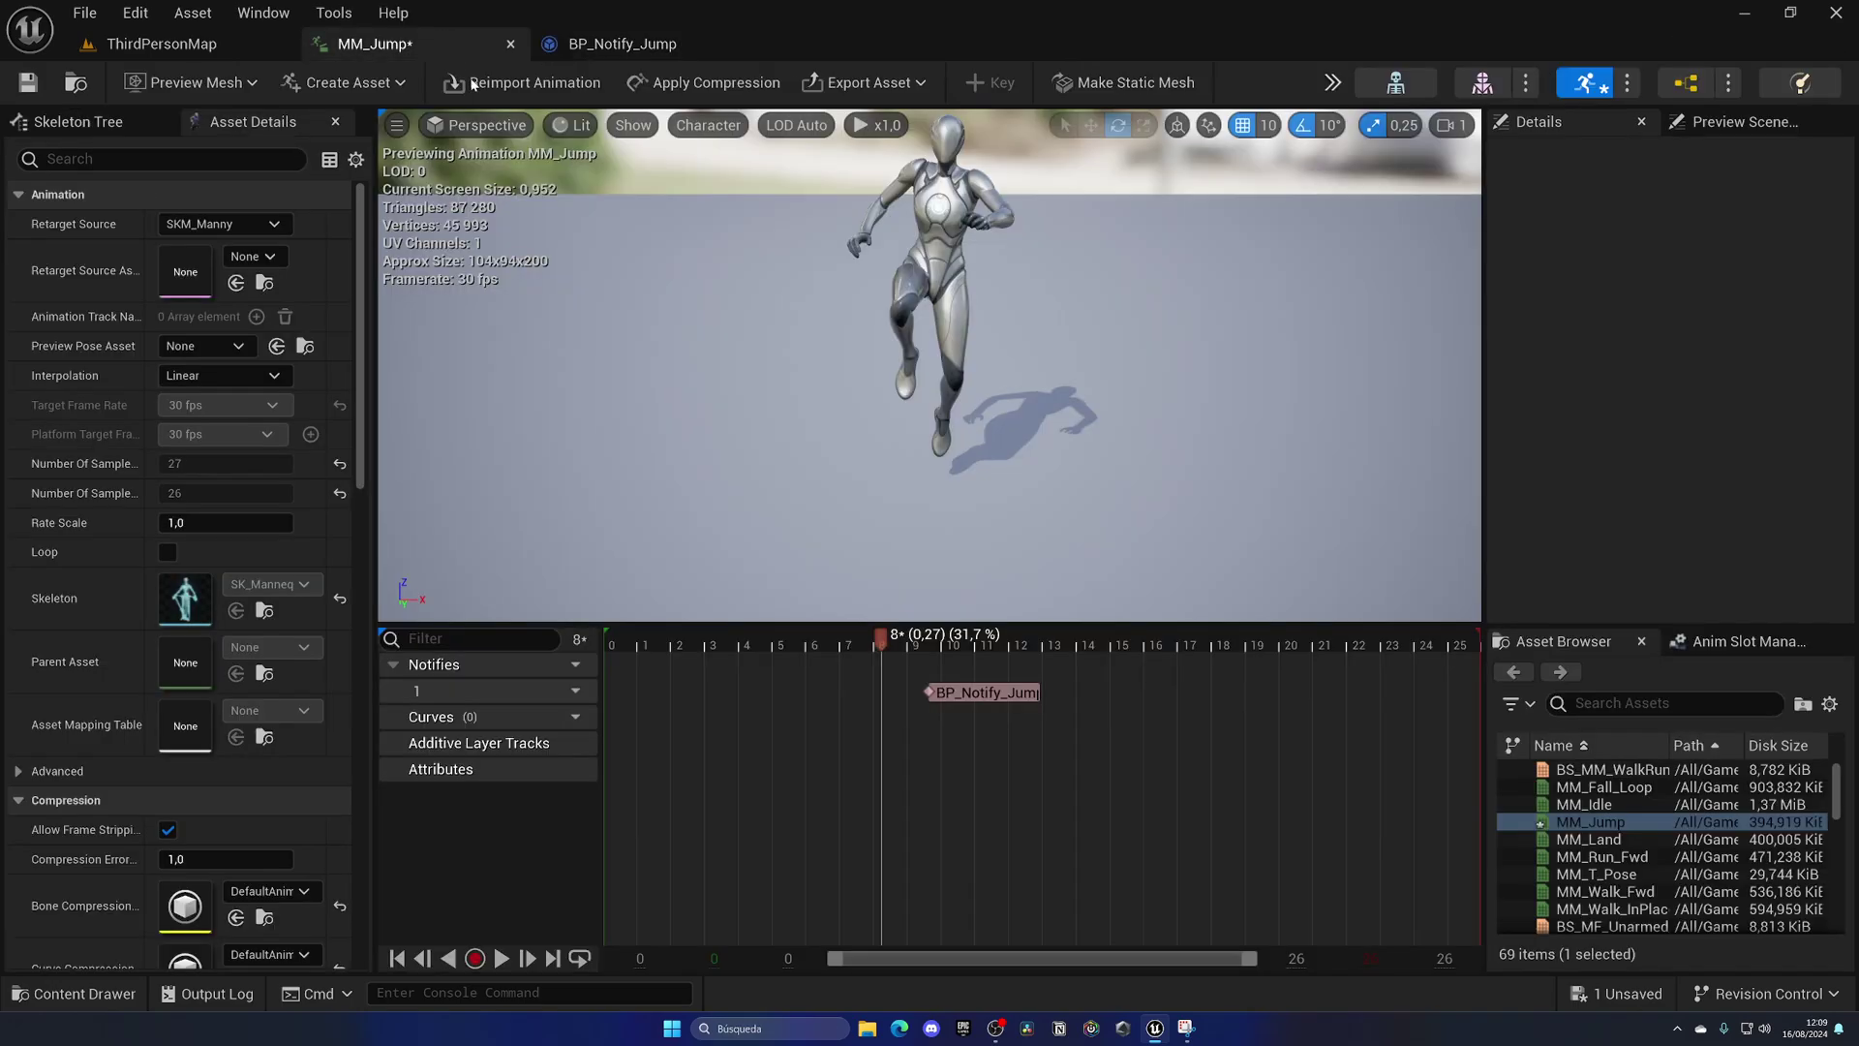
right_click(862, 699)
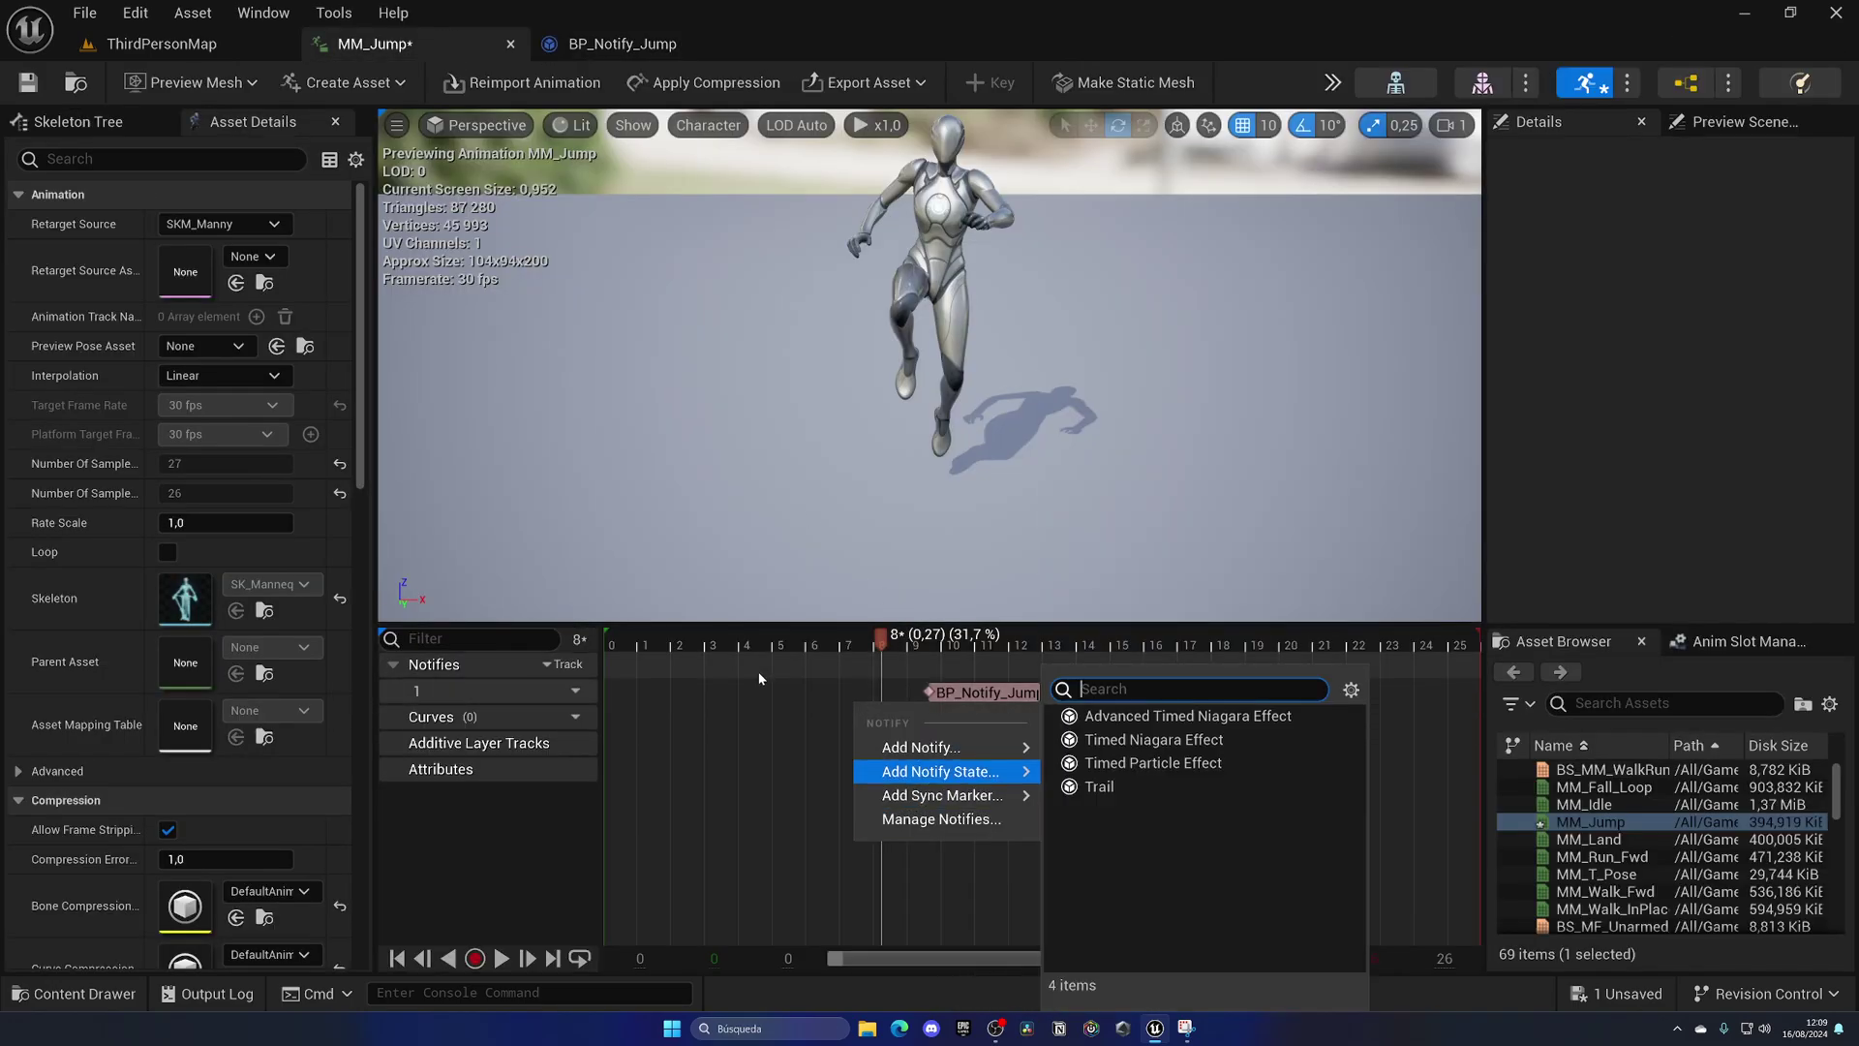
left_click(760, 676)
In BP_Notify_Jump's Received Notify graph, add a Get Owner node fed by the Mesh Comp output
left_click(628, 47)
right_click_drag(842, 347, 973, 298)
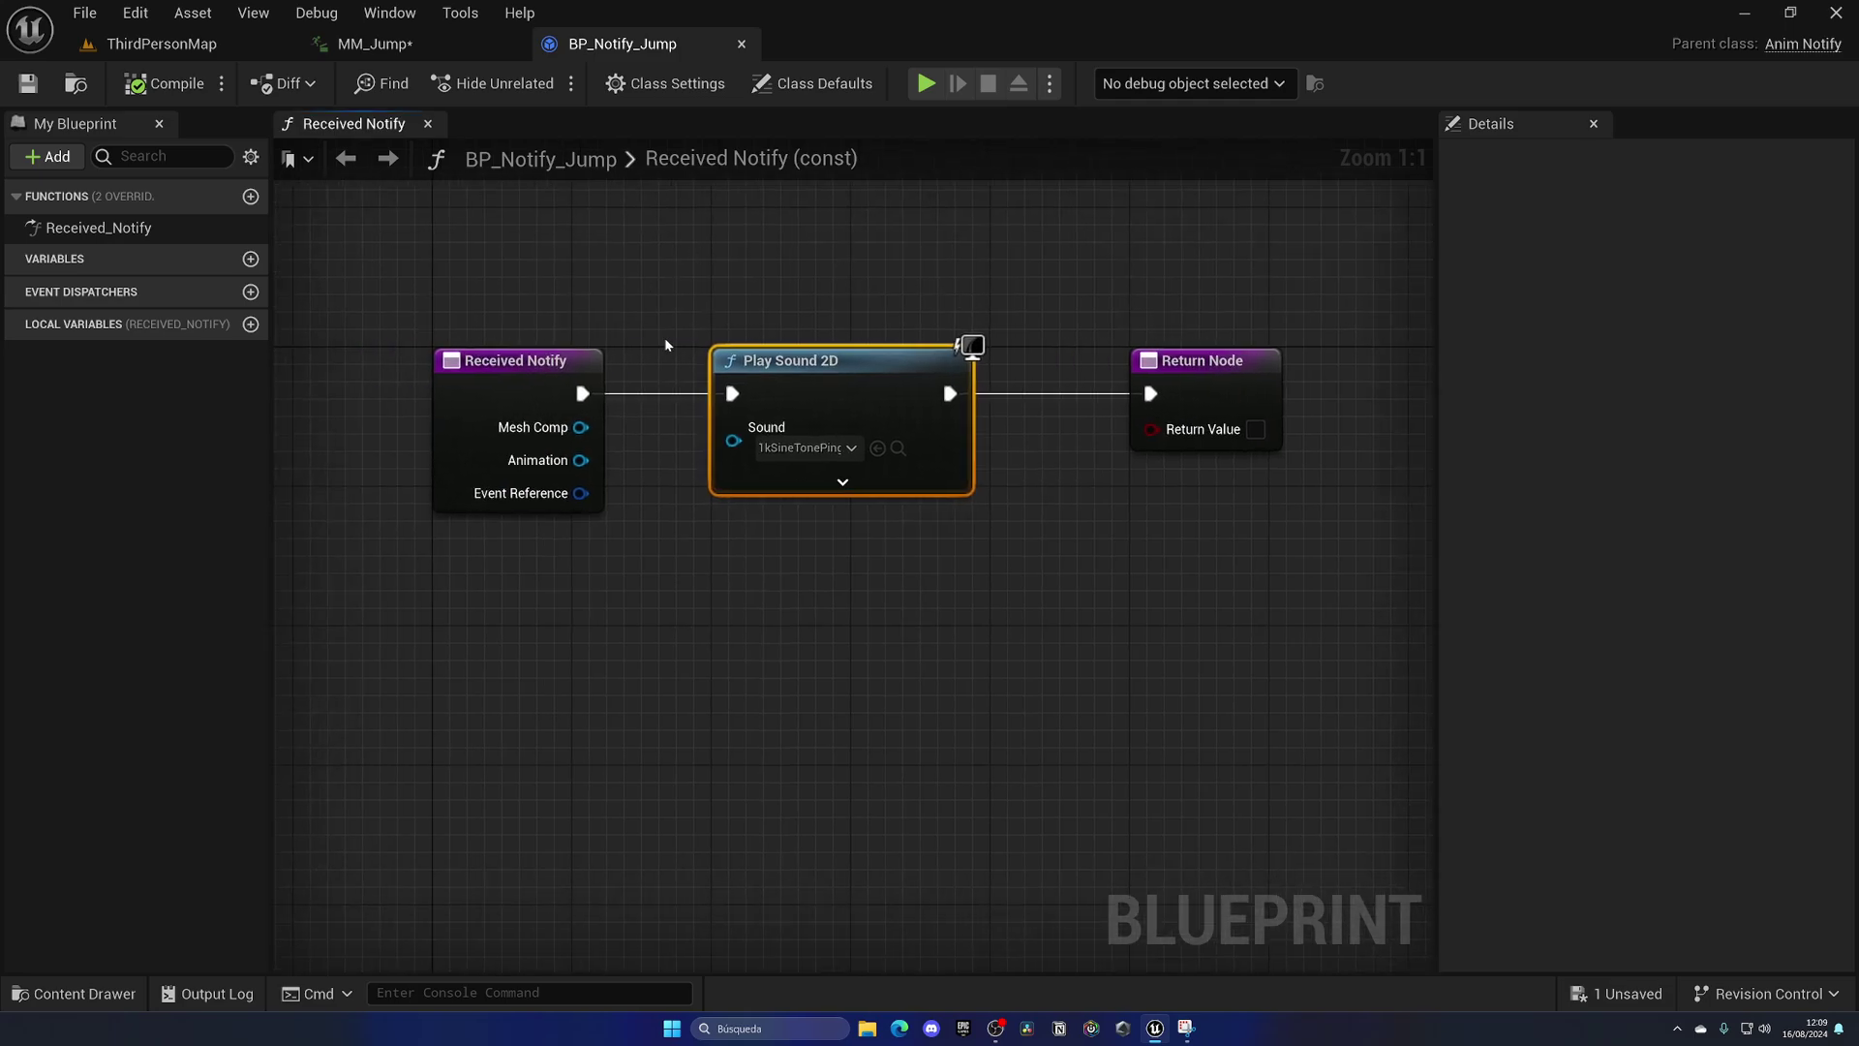
right_click_drag(846, 631, 697, 749)
right_click_drag(808, 726, 874, 589)
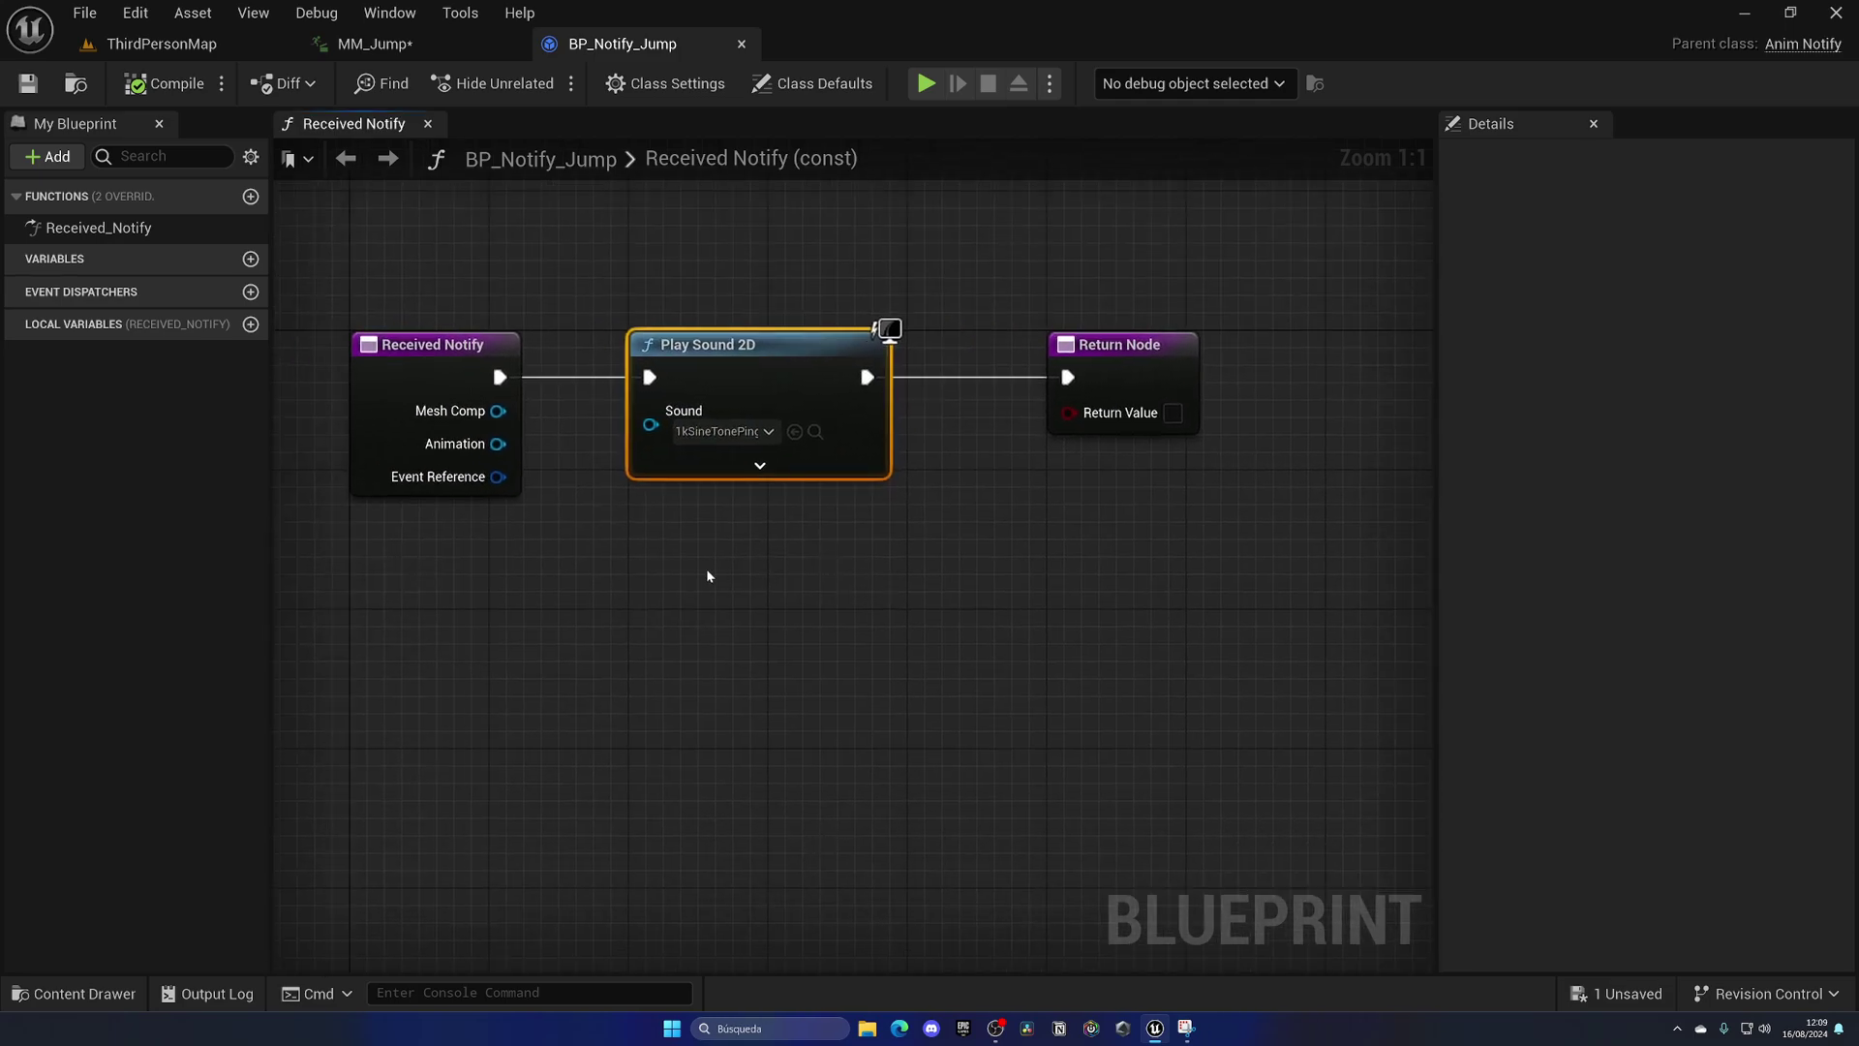
left_click_drag(498, 411, 642, 560)
type("get own")
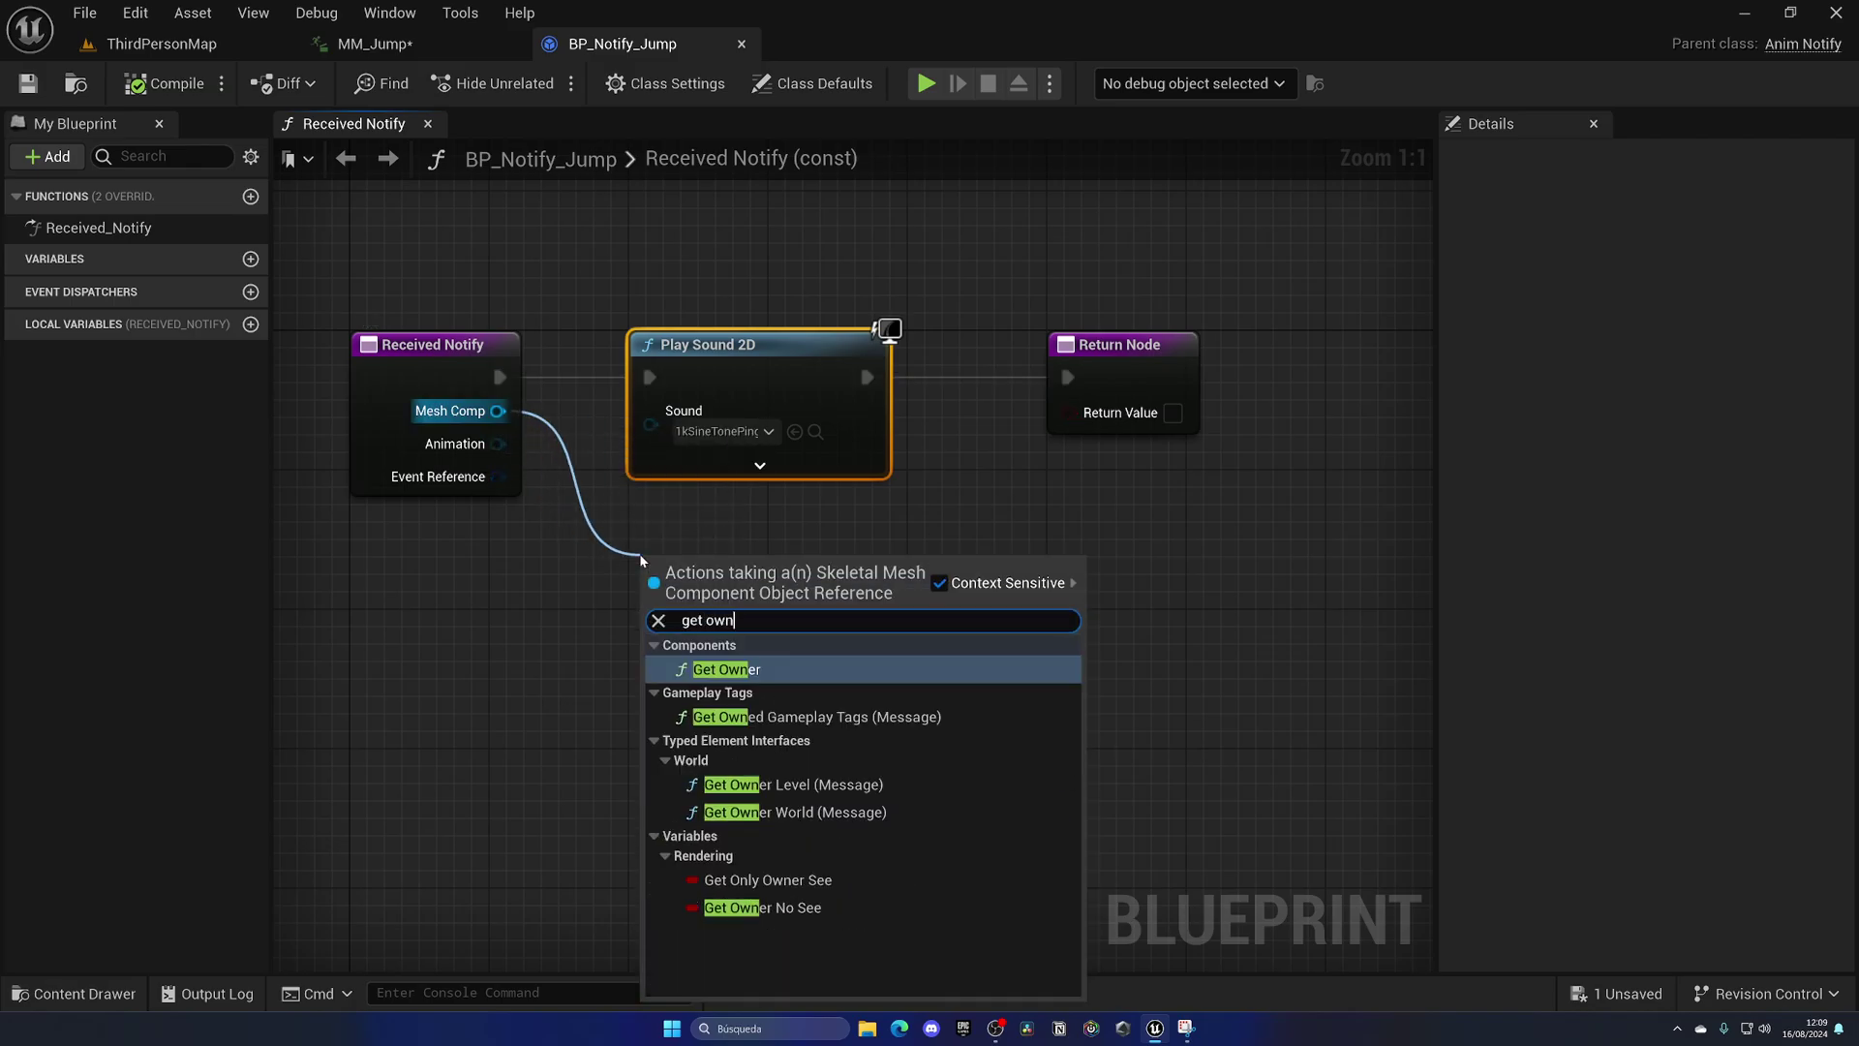
key("Return")
Cast the Get Owner node's Return Value to BP_ThirdPersonCharacter
left_click_drag(831, 604, 989, 523)
type("cast")
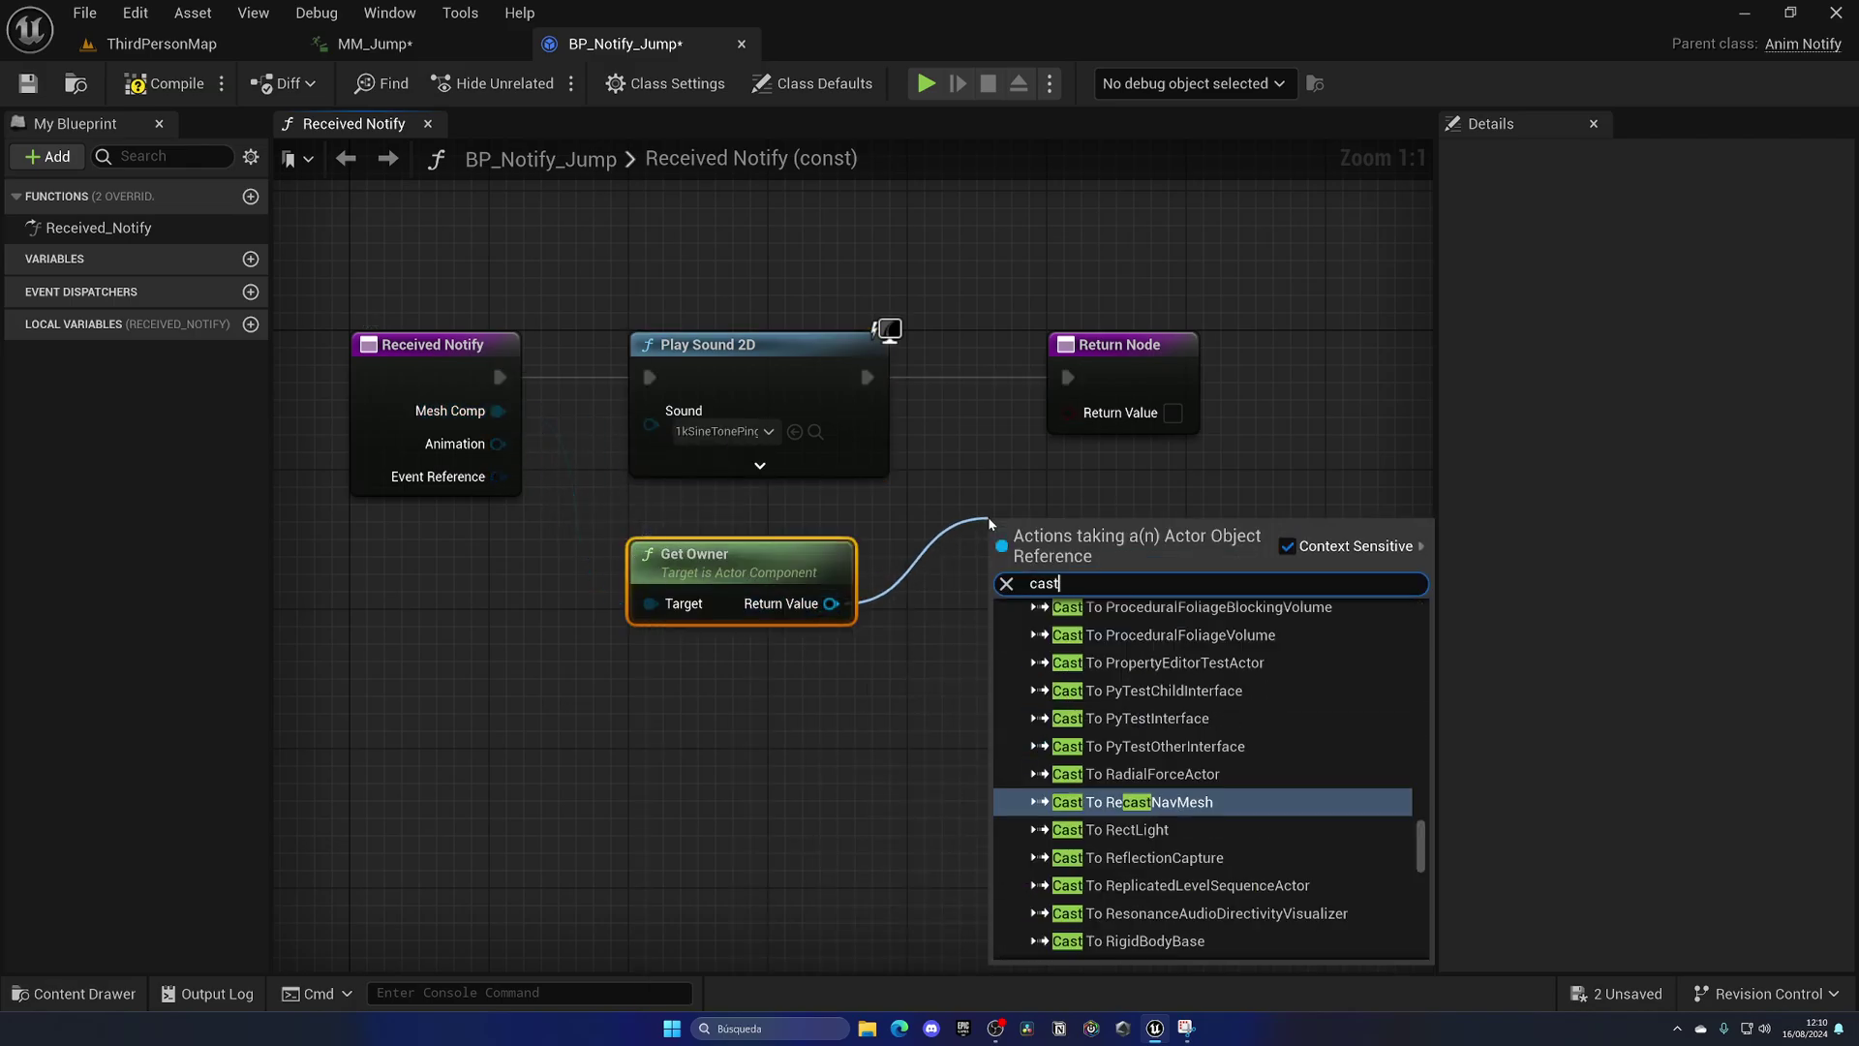
type(" to thi")
key("Return")
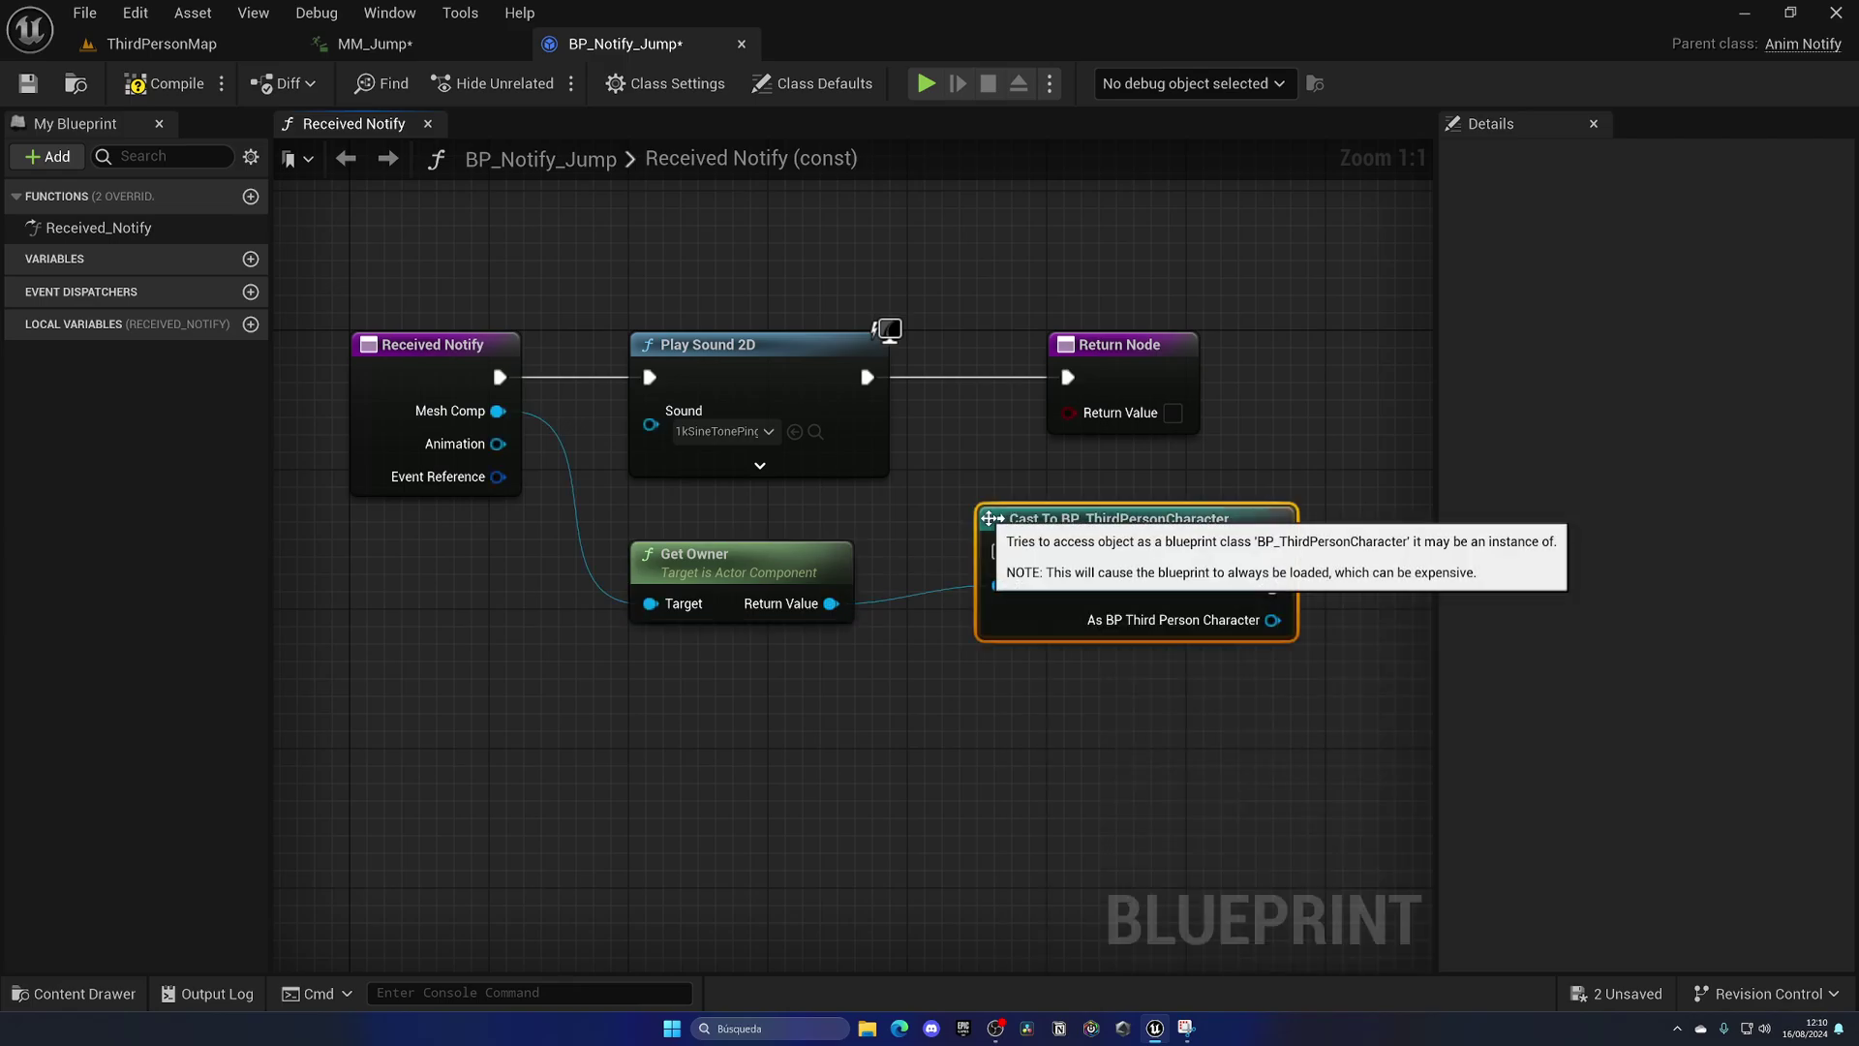
left_click_drag(631, 634, 852, 706)
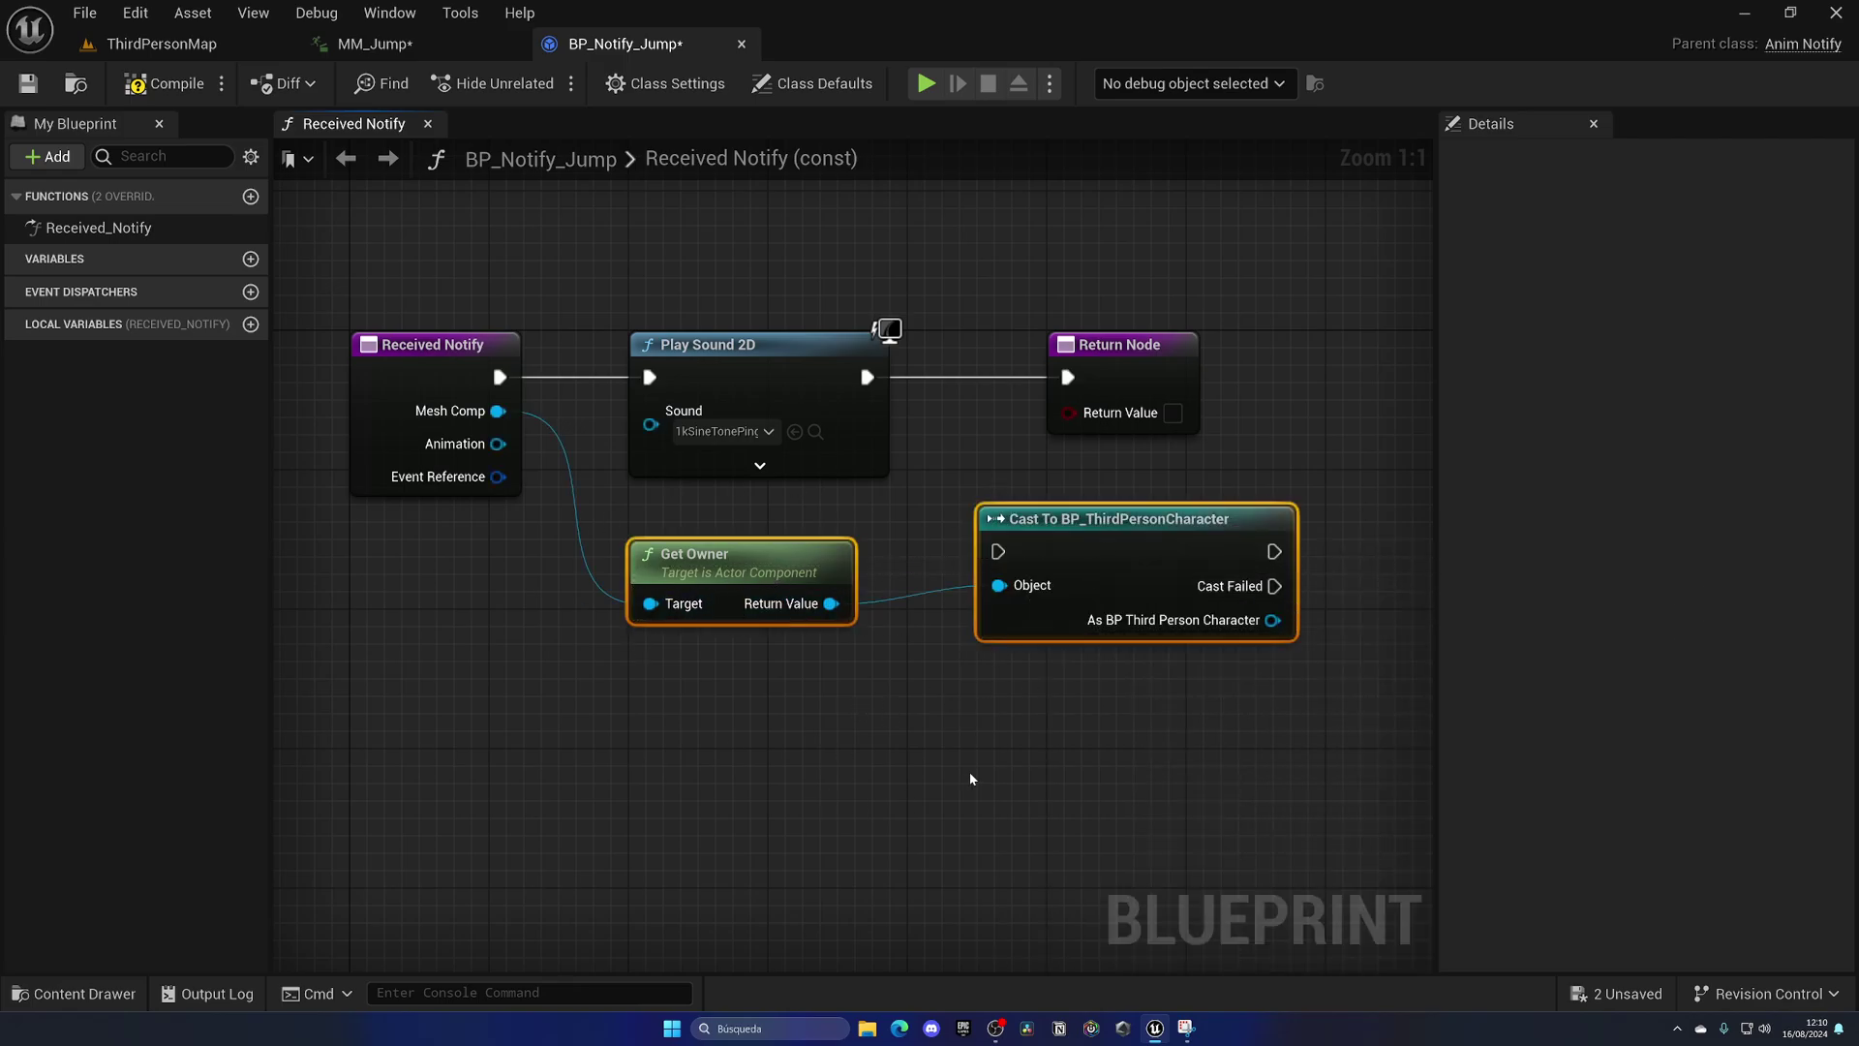
left_click(777, 719)
Wire the BP_ThirdPersonCharacter cast into the execution flow between Play Sound 2D and the Return Node, lining up the nodes
right_click_drag(812, 690, 636, 704)
left_click_drag(944, 404, 1167, 397)
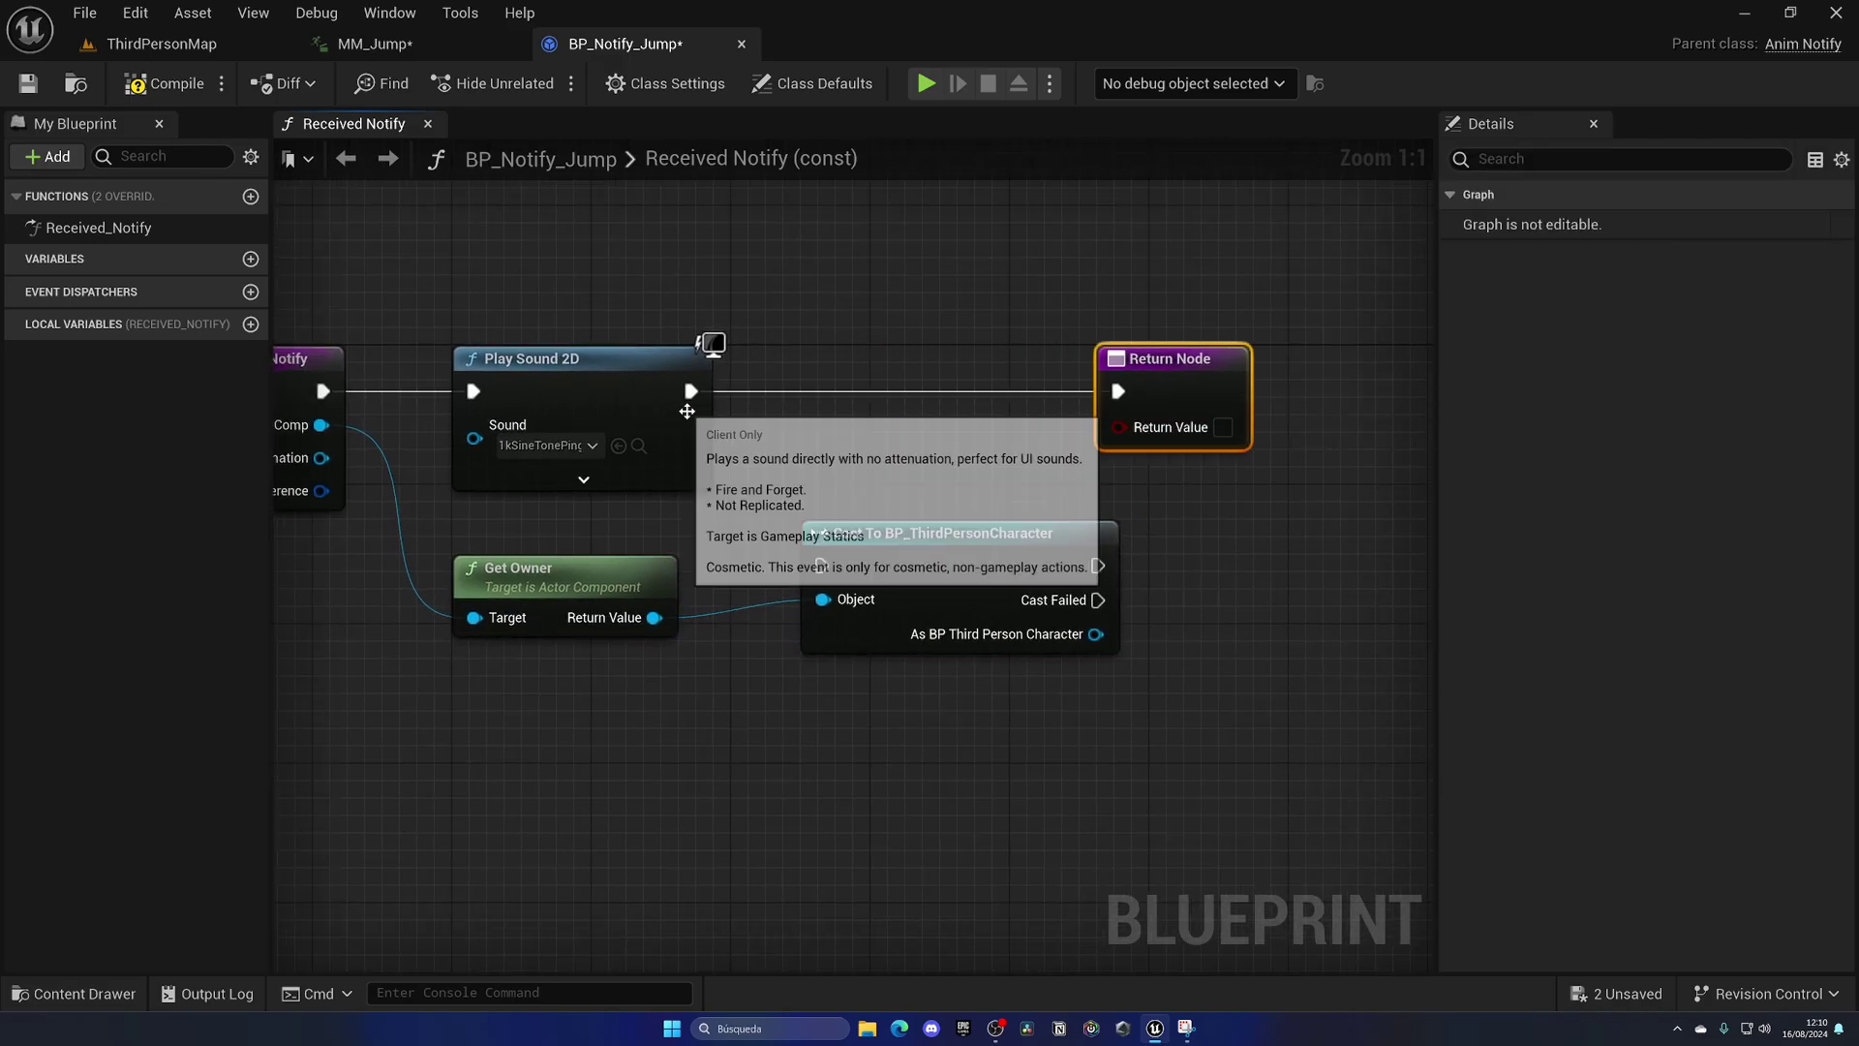
left_click_drag(690, 391, 822, 566)
left_click_drag(958, 532, 921, 356)
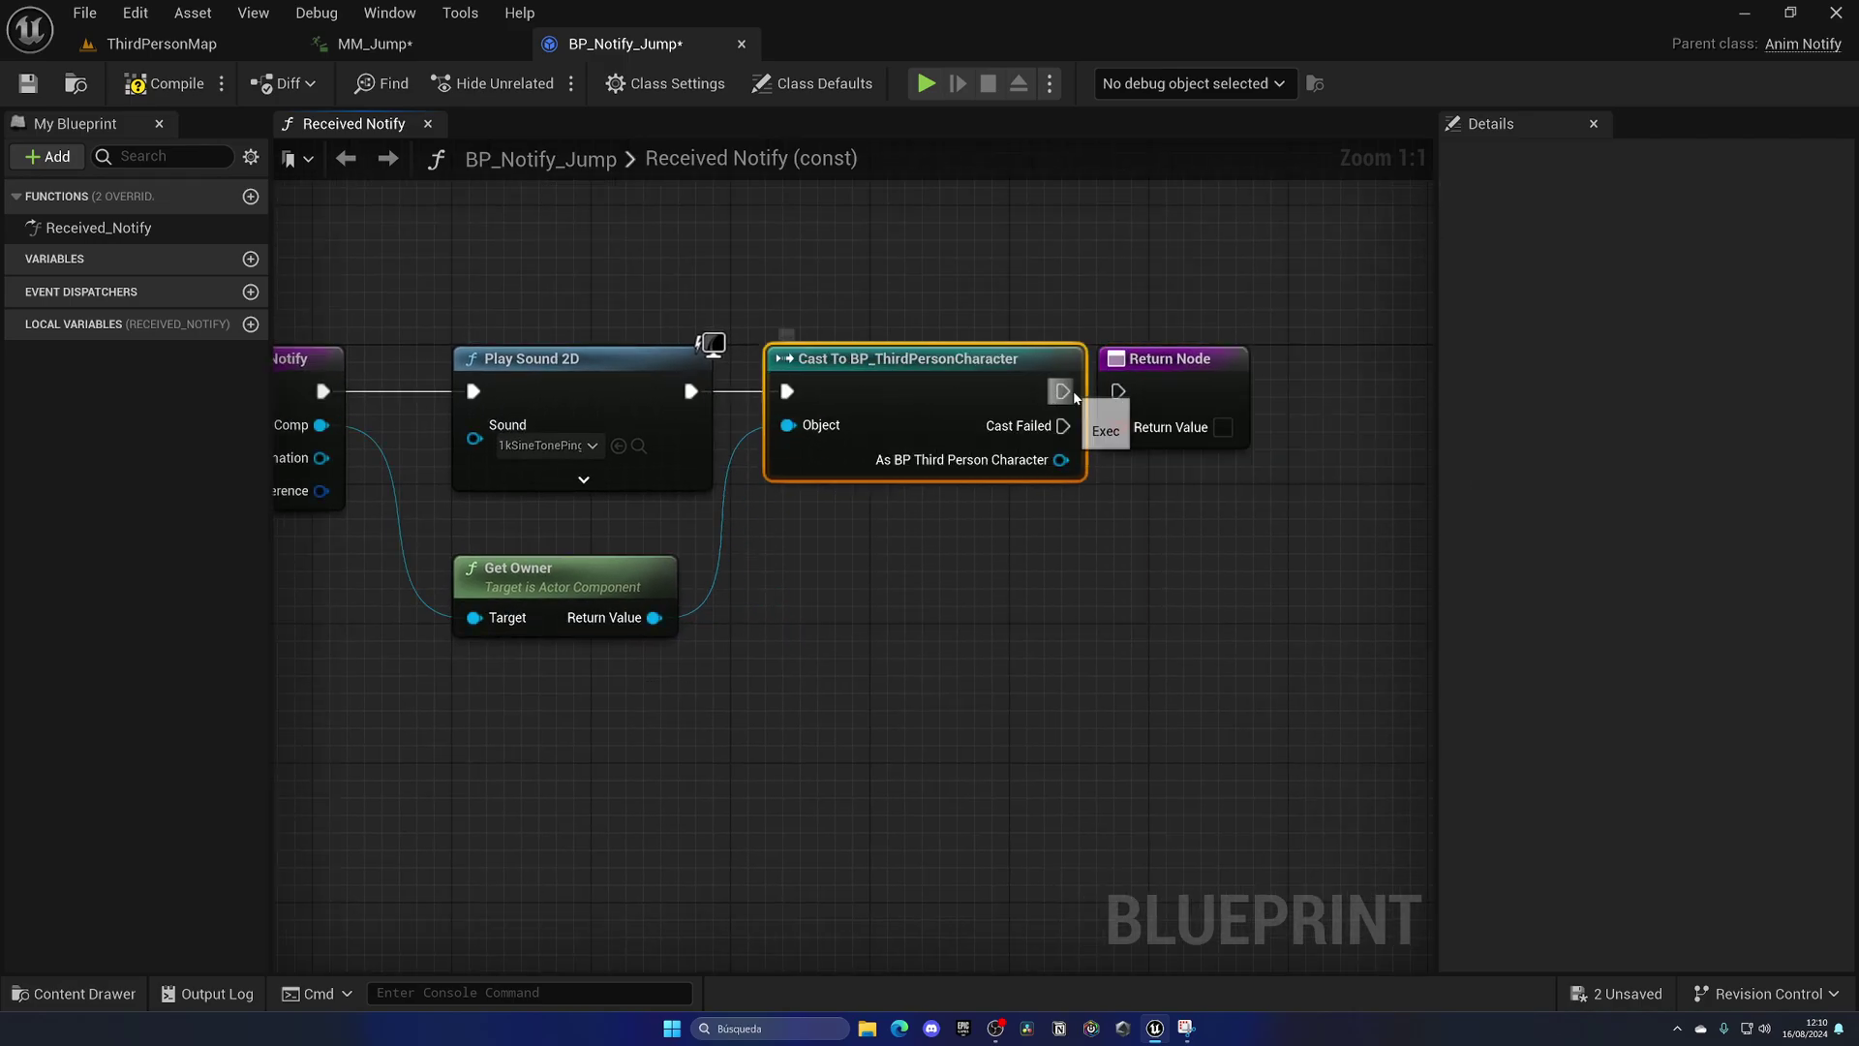
left_click_drag(1063, 391, 1119, 393)
left_click_drag(1139, 395, 1174, 395)
left_click(1065, 504)
Compile and save the BP_Notify_Jump Blueprint
right_click_drag(1064, 491, 1117, 499)
left_click(147, 92)
left_click(27, 84)
right_click_drag(639, 229, 694, 236)
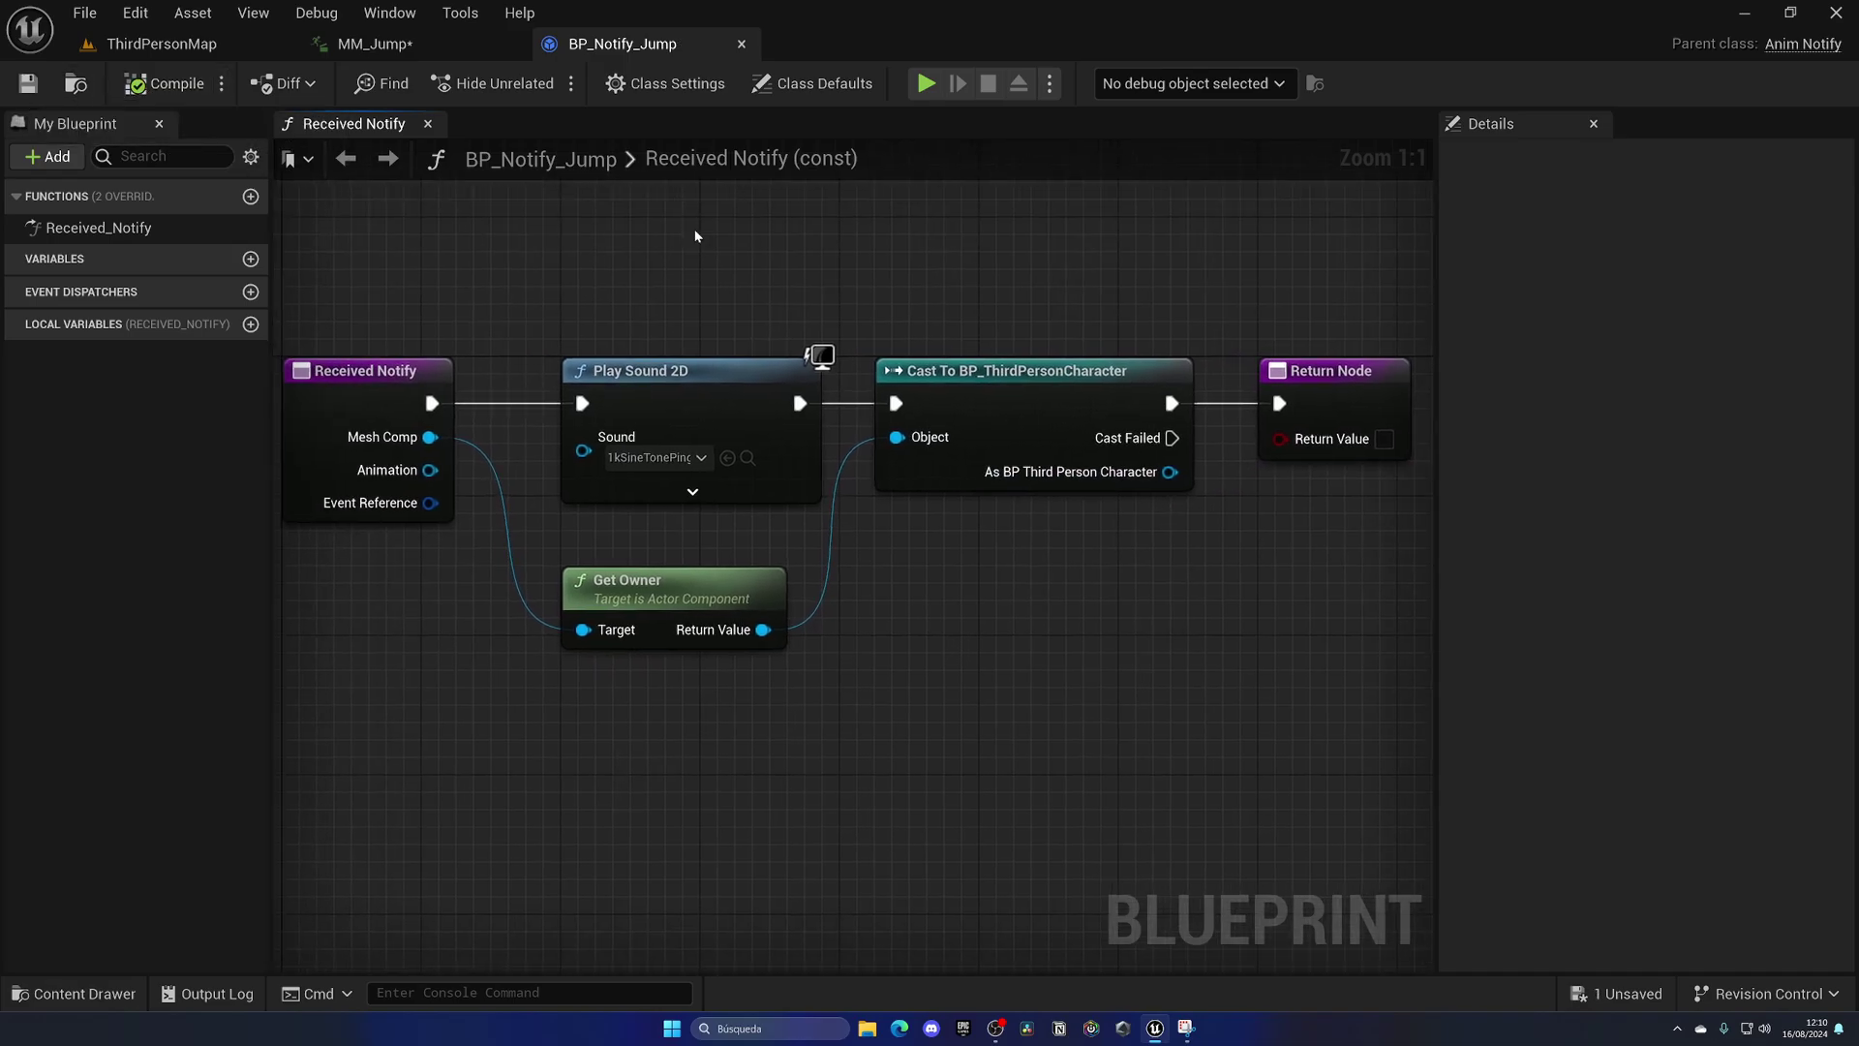
Delete the BP_Notify_Jump notify from MM_Jump's notify track
left_click(373, 44)
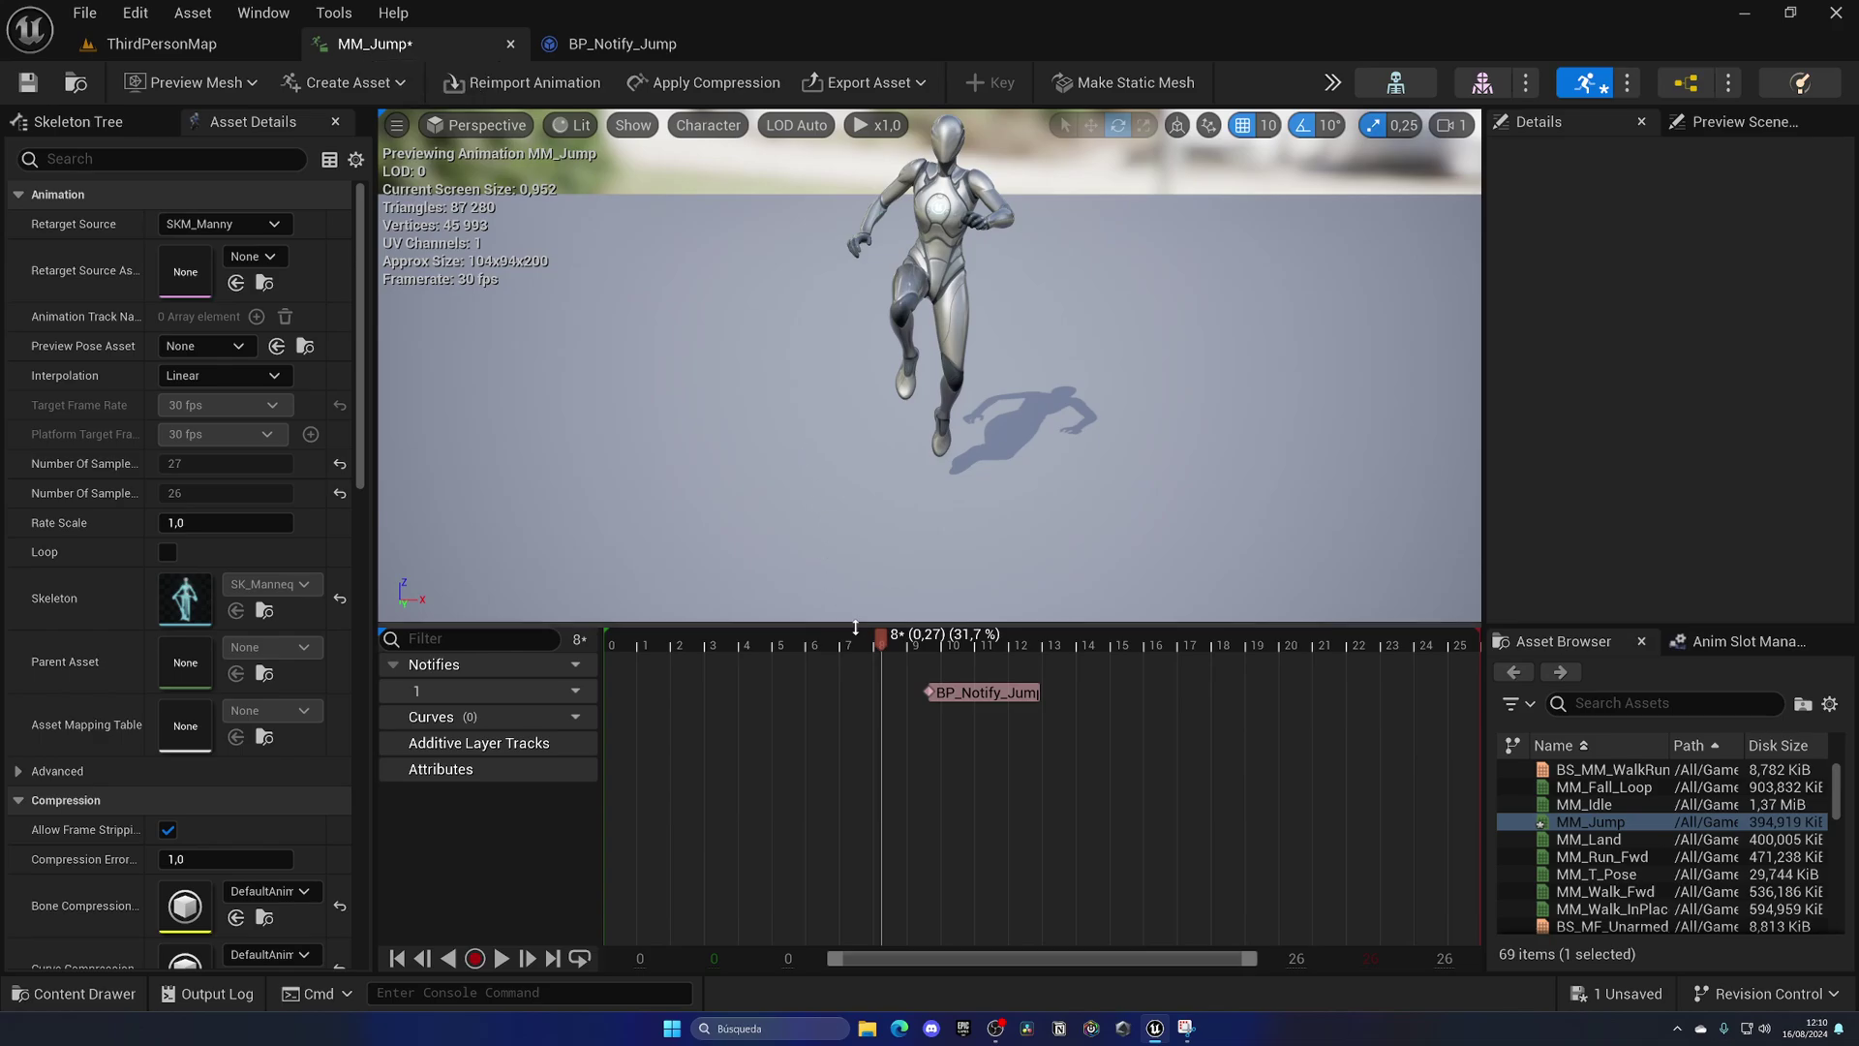
mouse_move(881, 642)
left_mouse_down()
mouse_move(963, 643)
mouse_move(893, 655)
left_mouse_up()
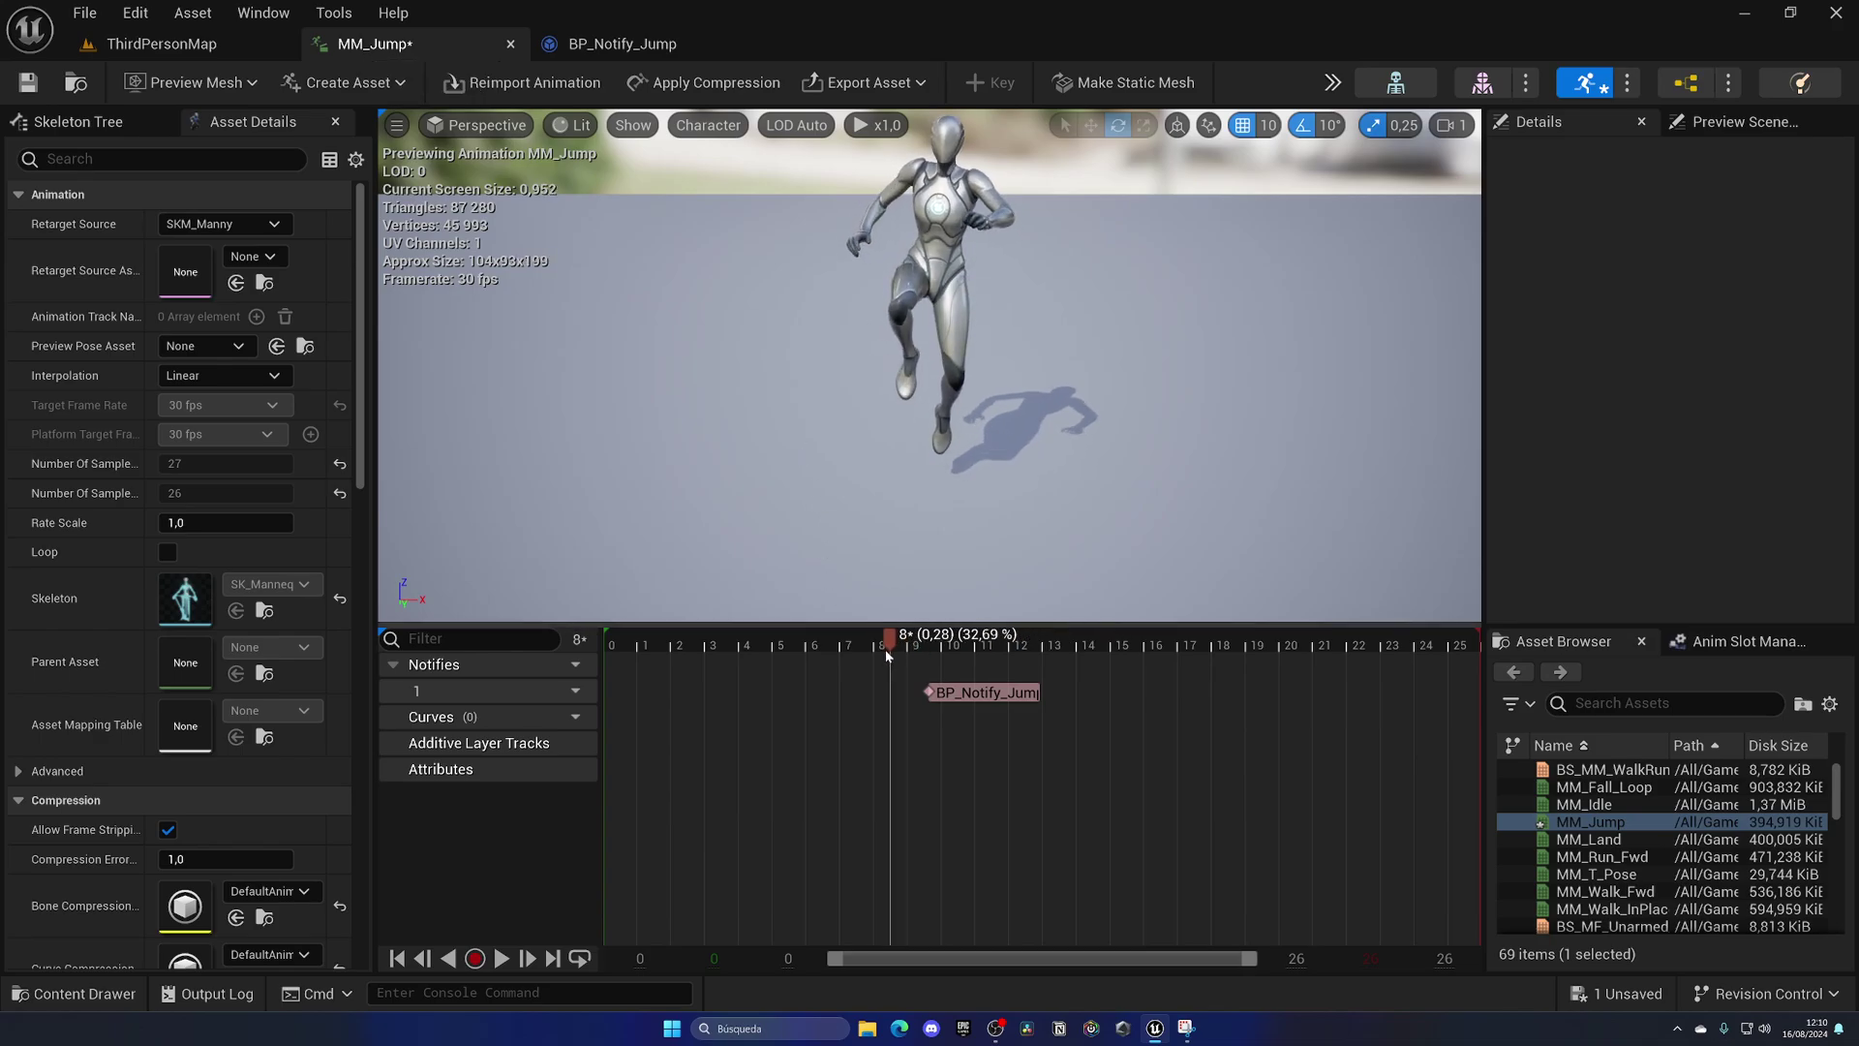
left_click(983, 692)
left_click(602, 45)
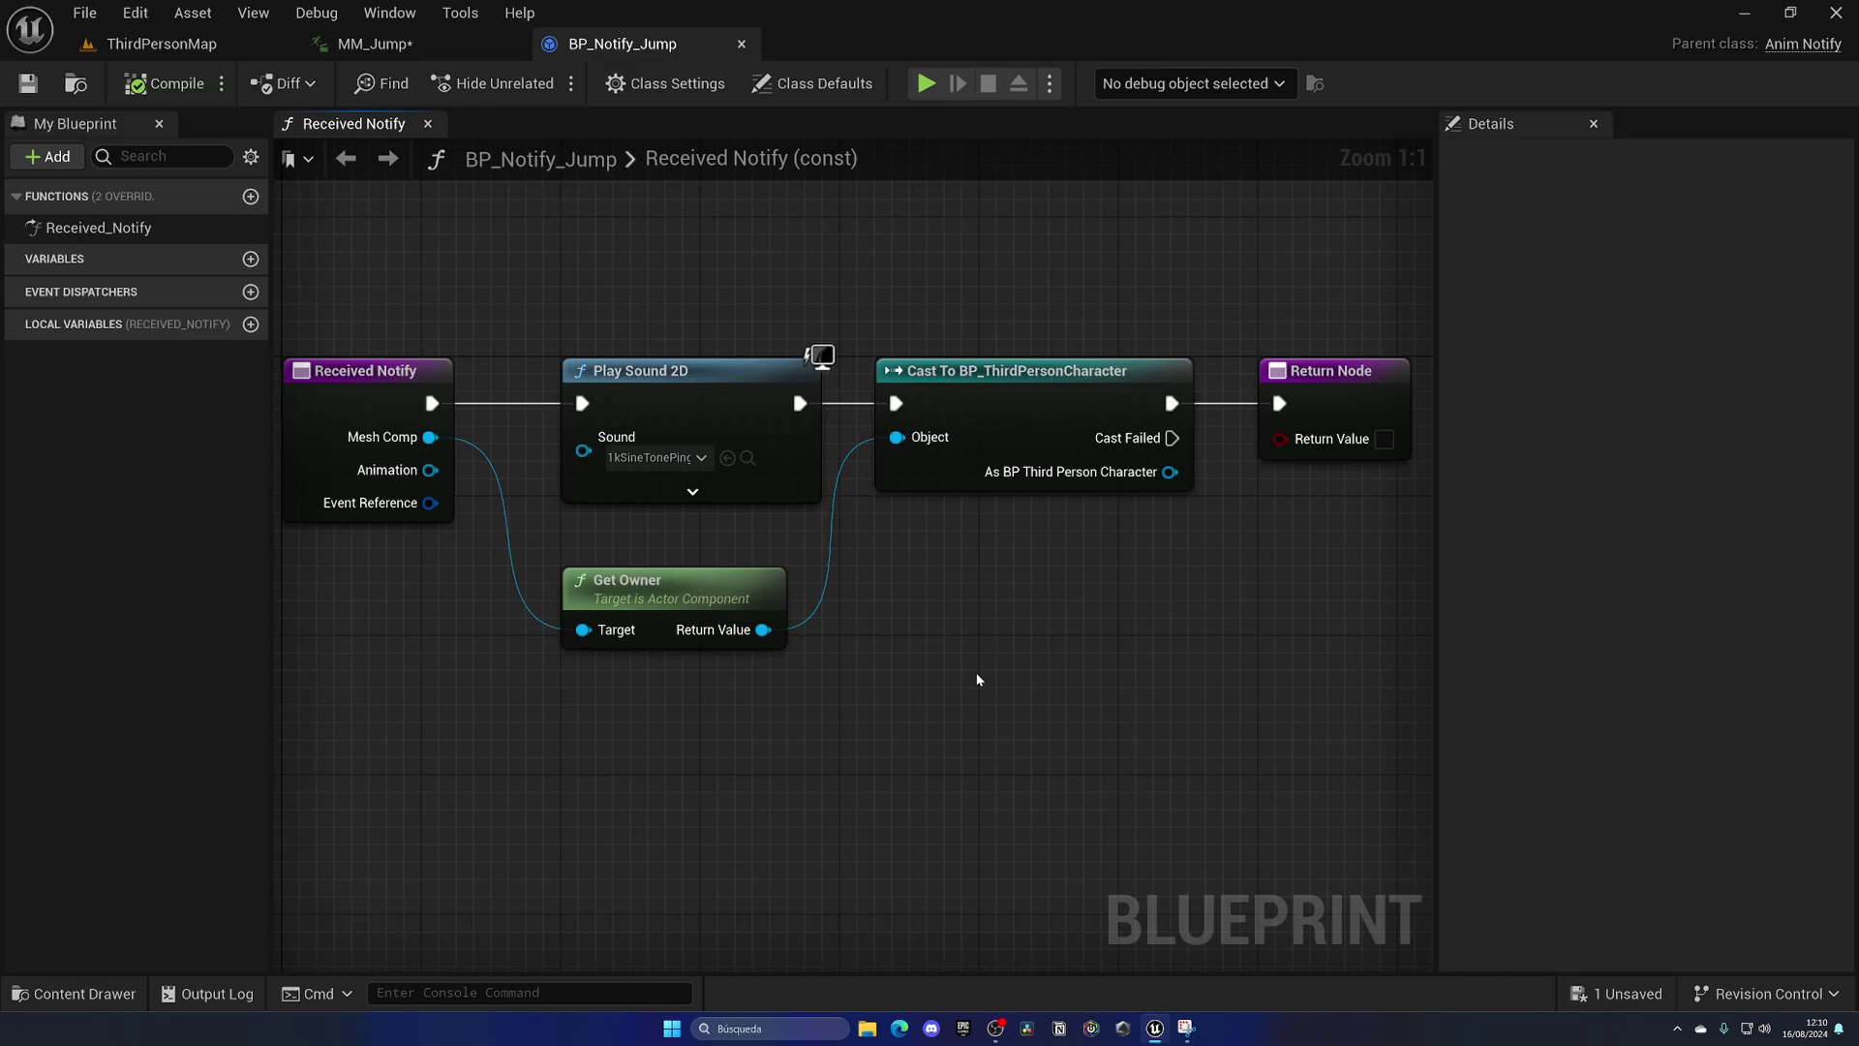
left_click(436, 49)
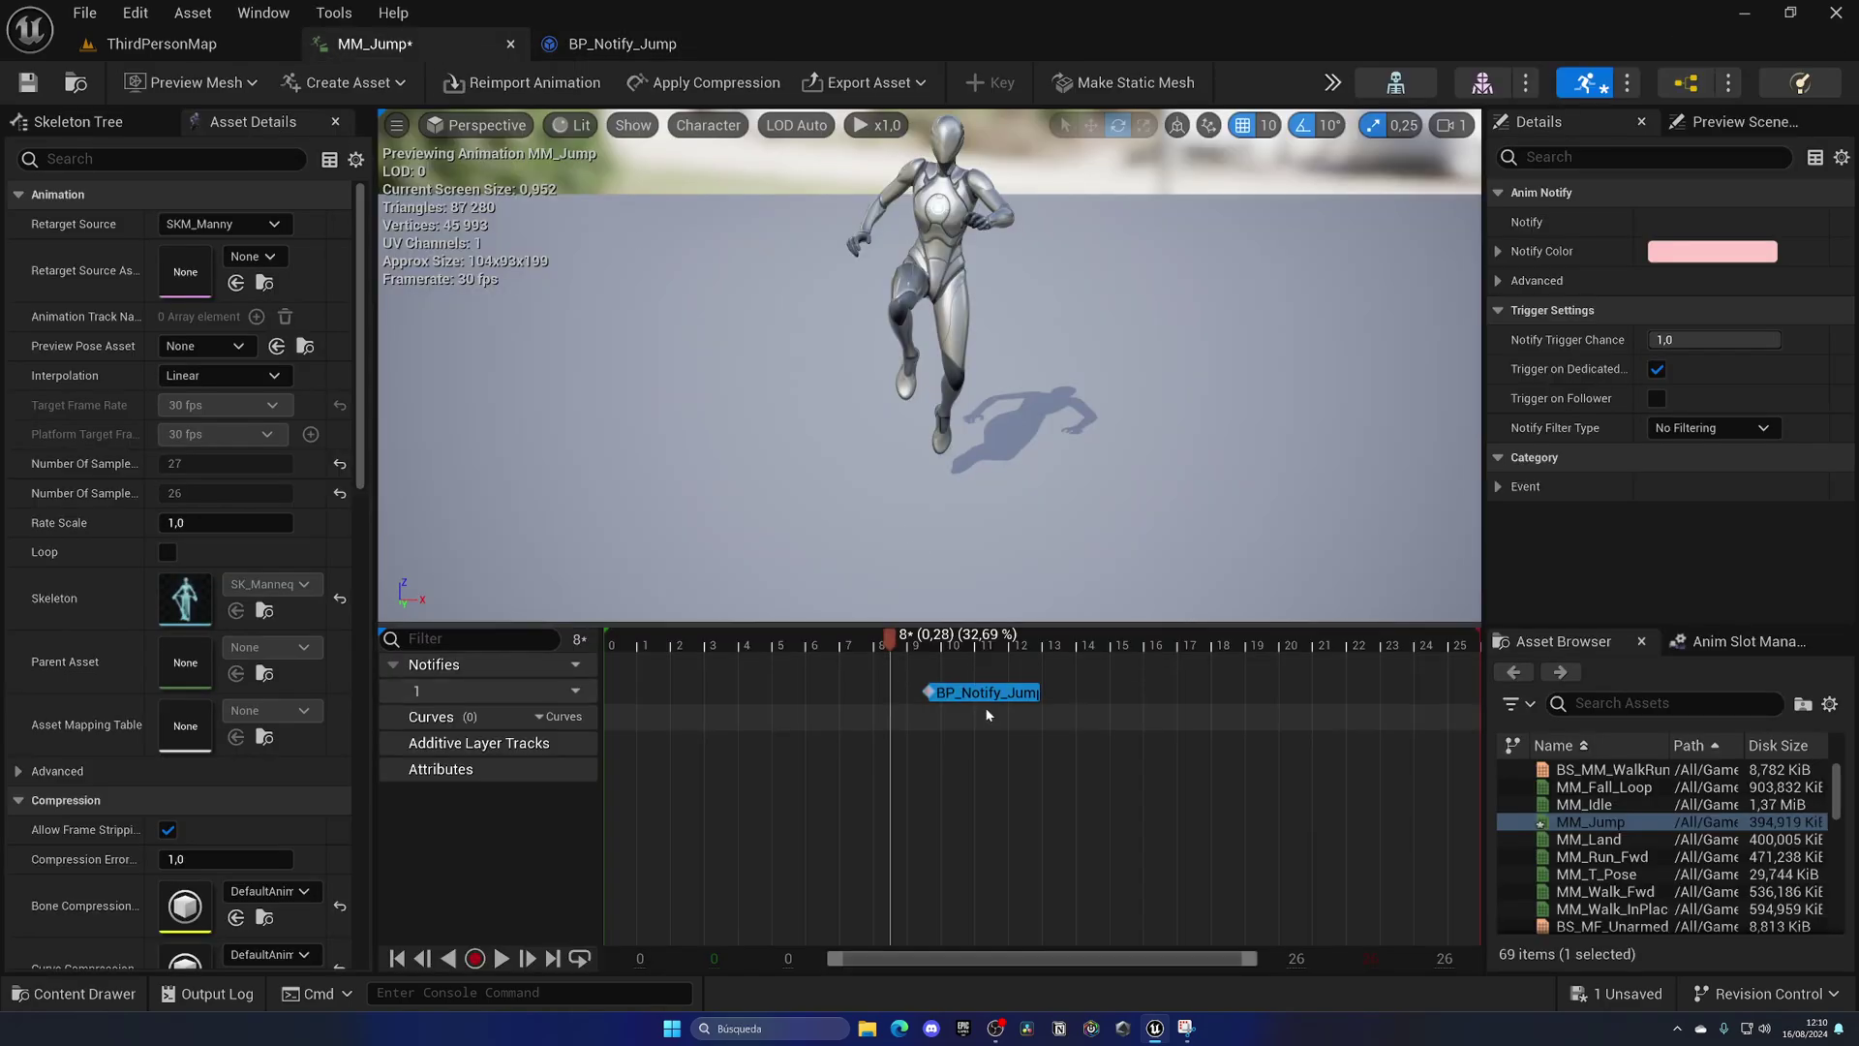
key("Delete")
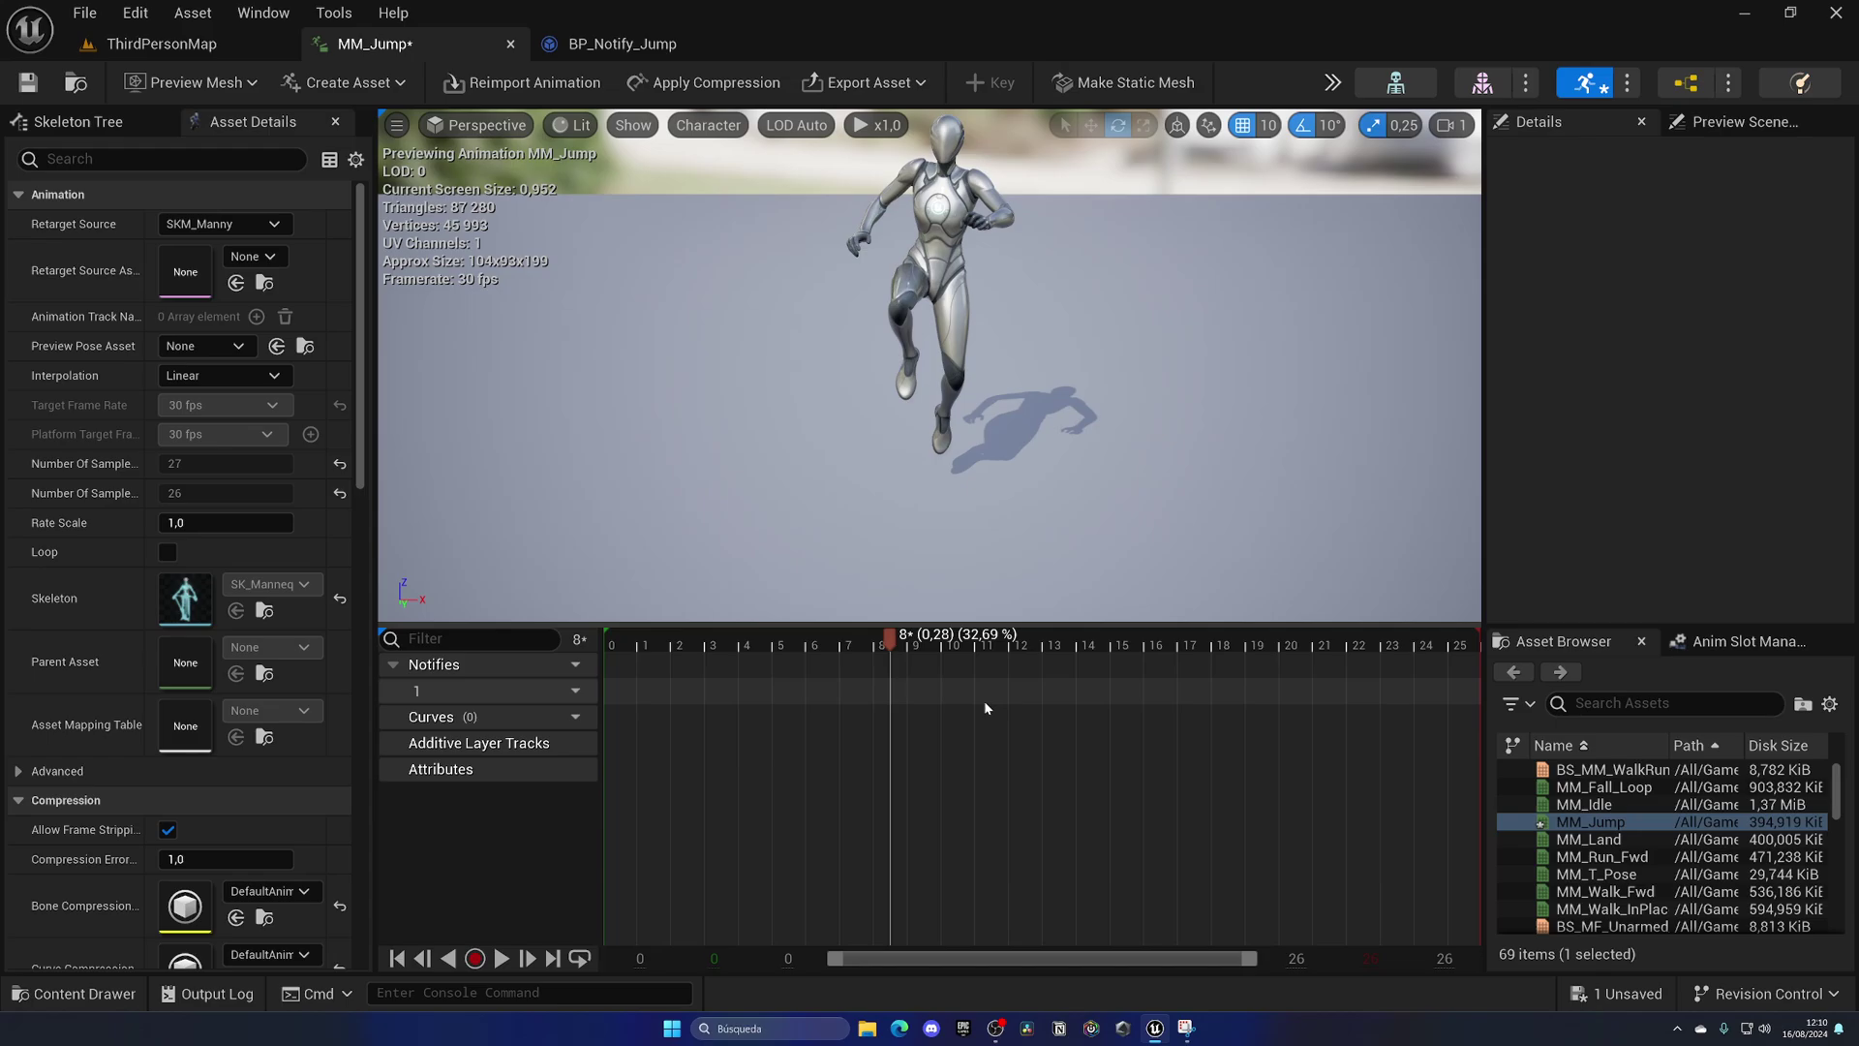
Create a Blueprint class in the ThirdPersonMap content browser's Content folder with AnimNotifyState as its parent class
left_click(242, 48)
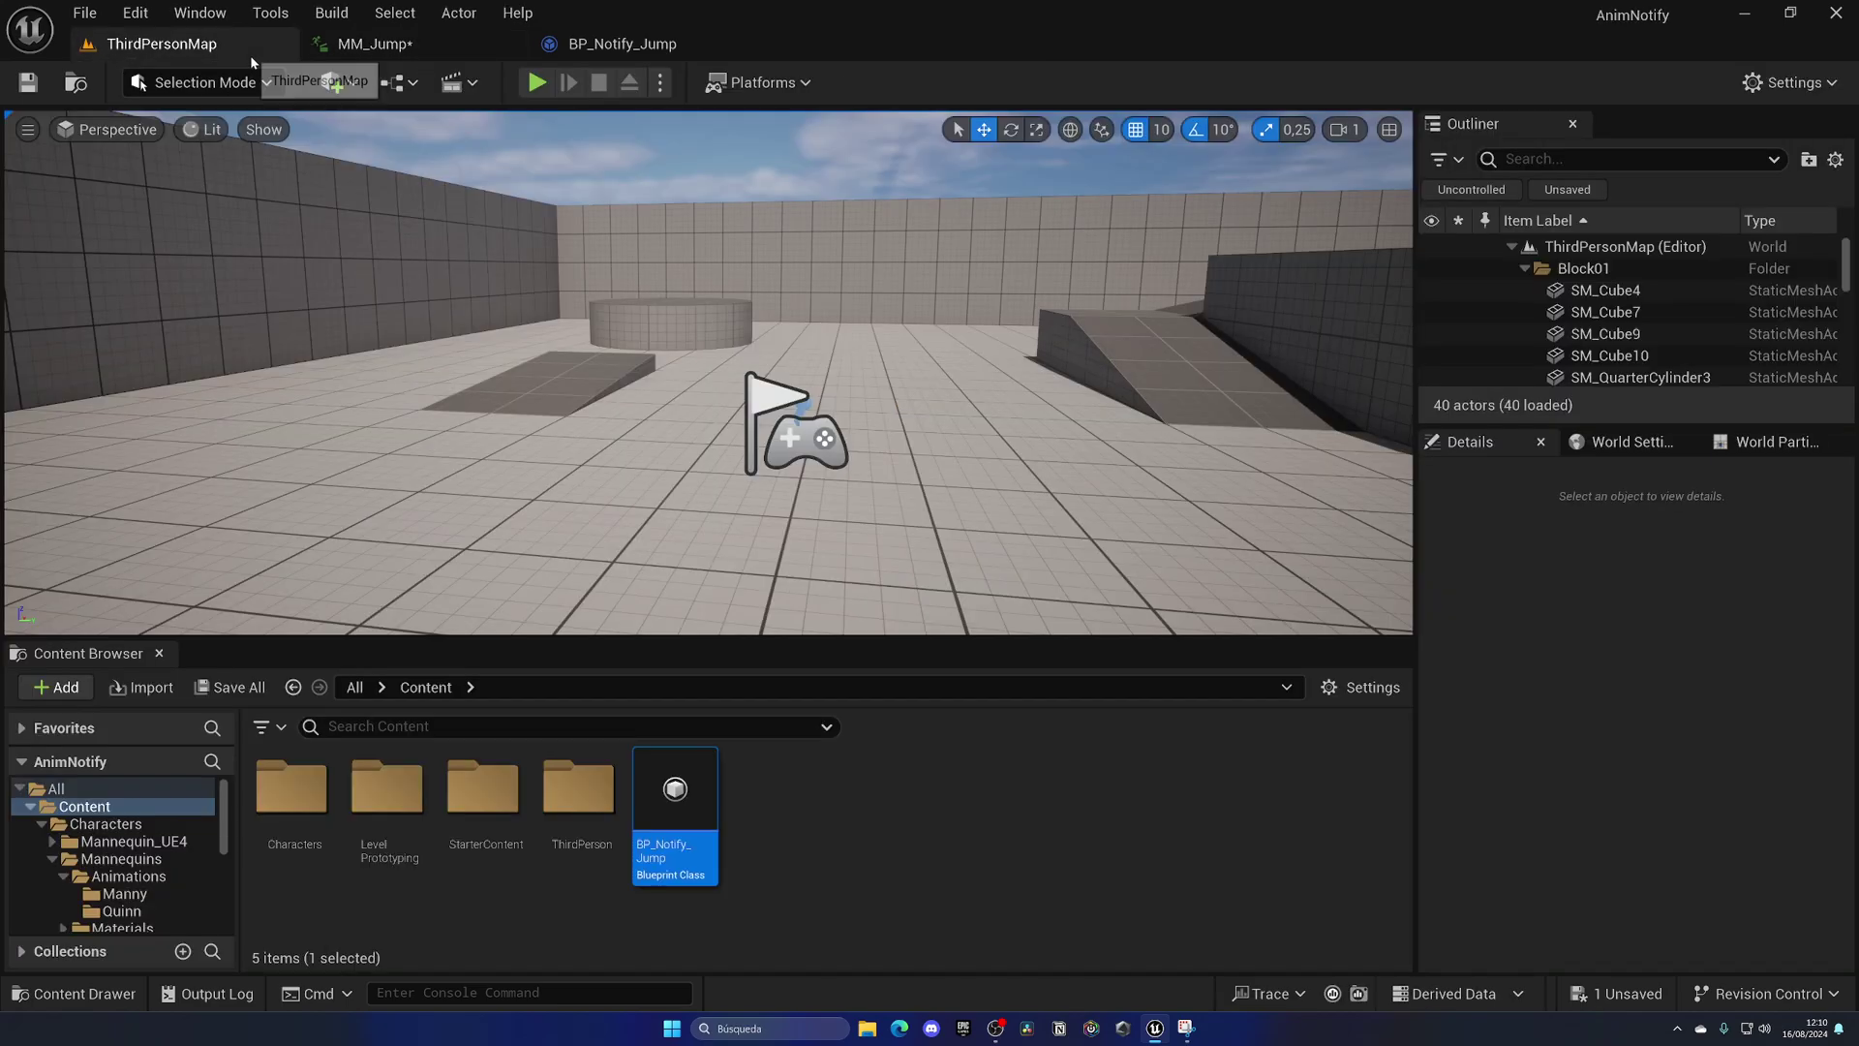
left_click(774, 803)
right_click(815, 821)
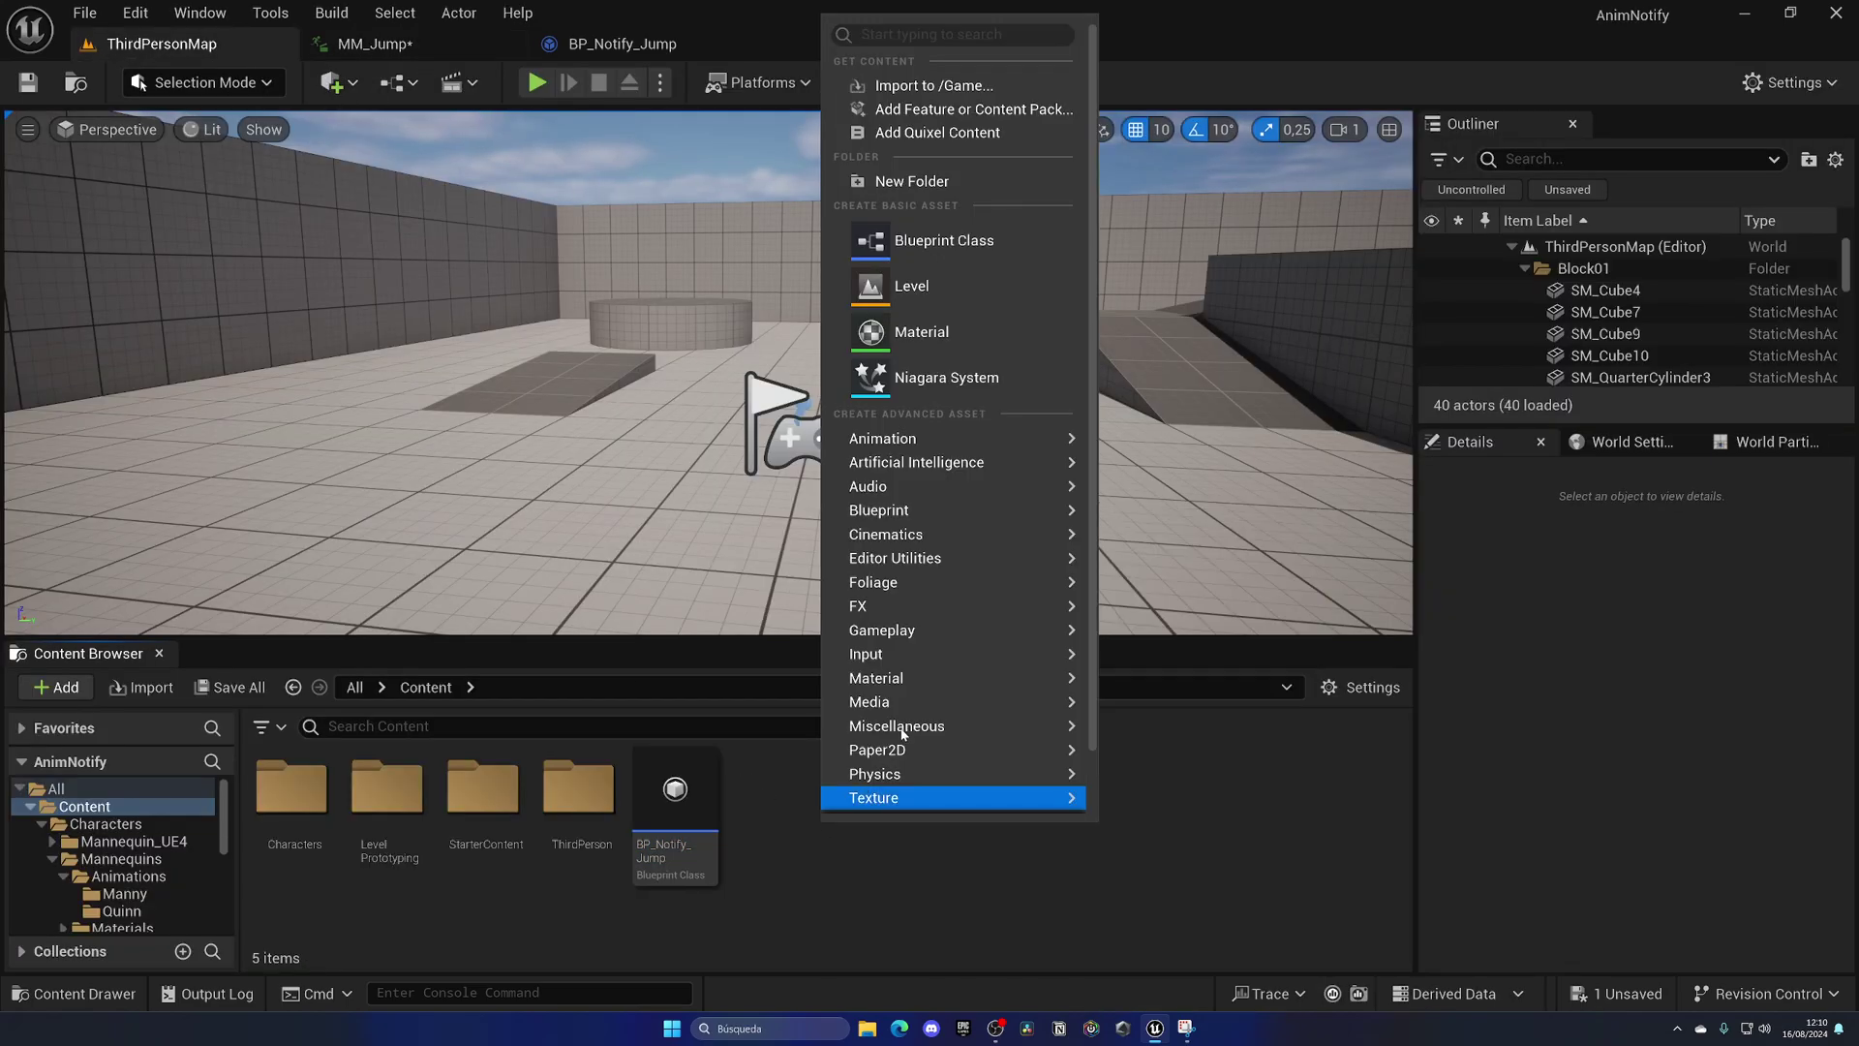
left_click(925, 249)
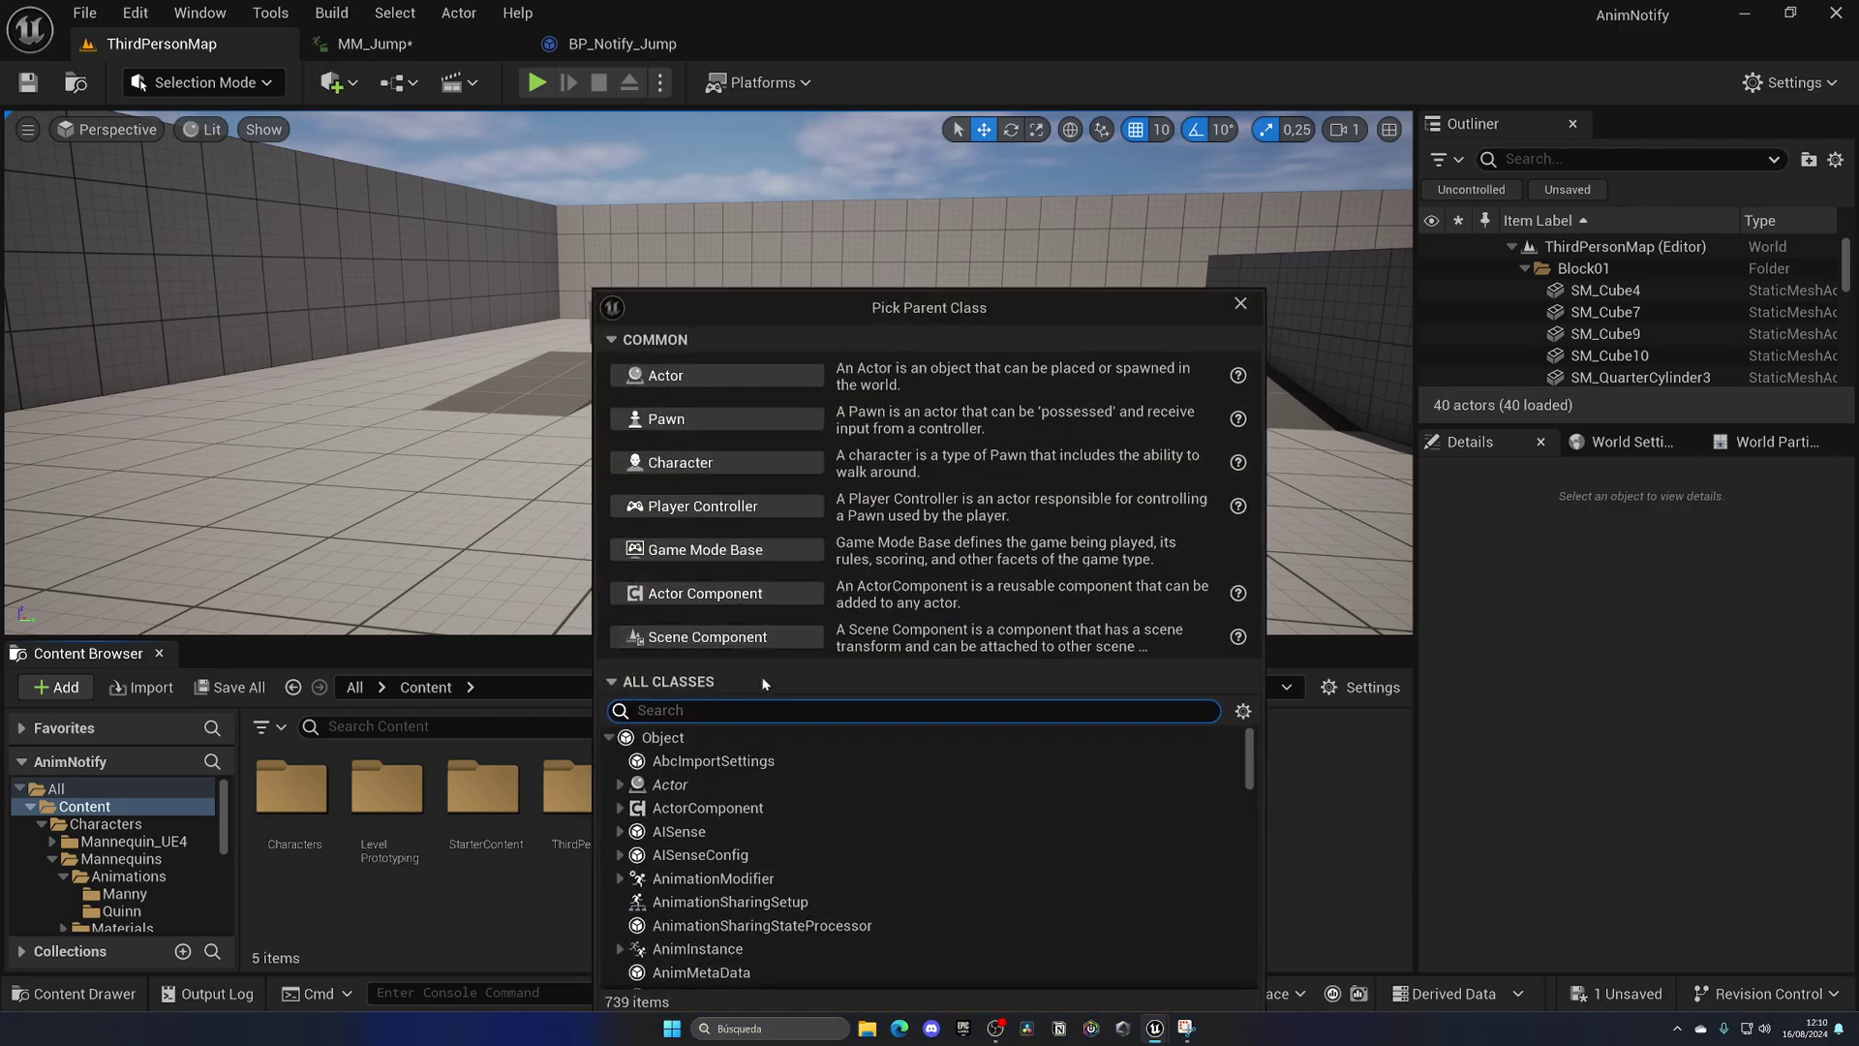
type("notify")
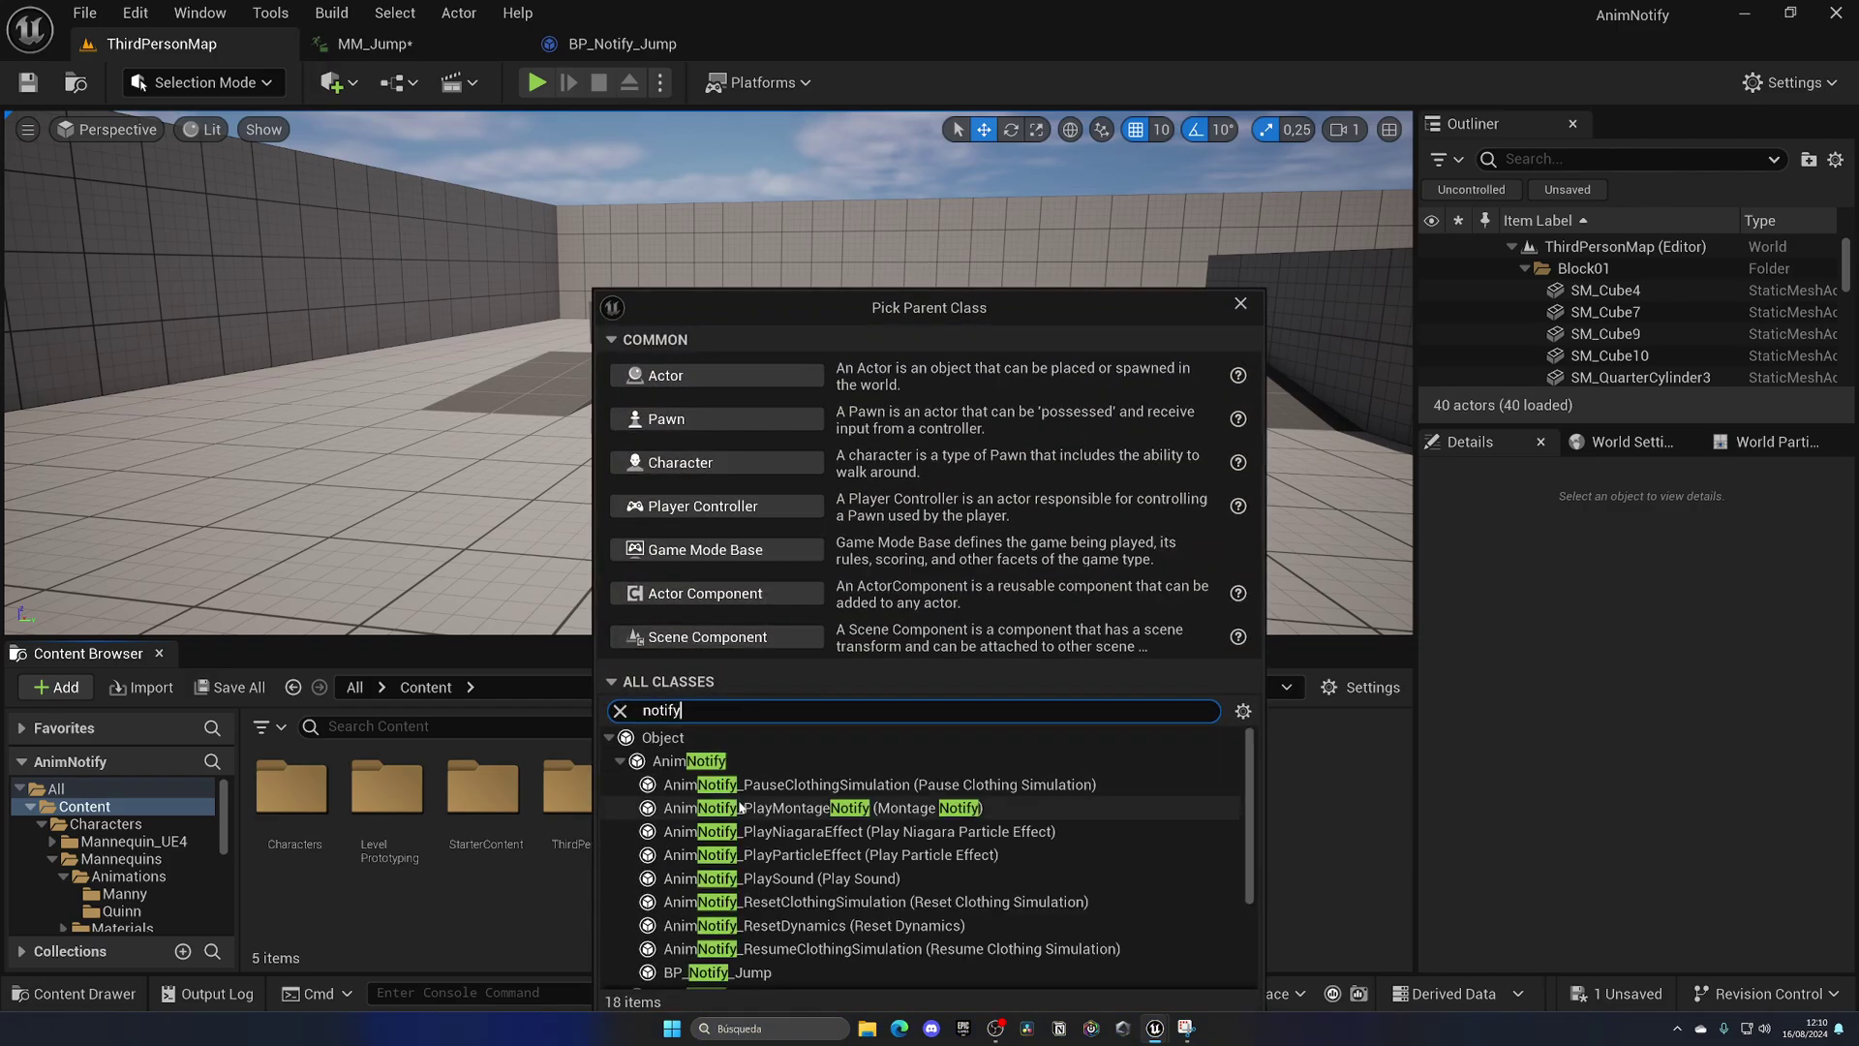
scroll(750, 818, "down", 3)
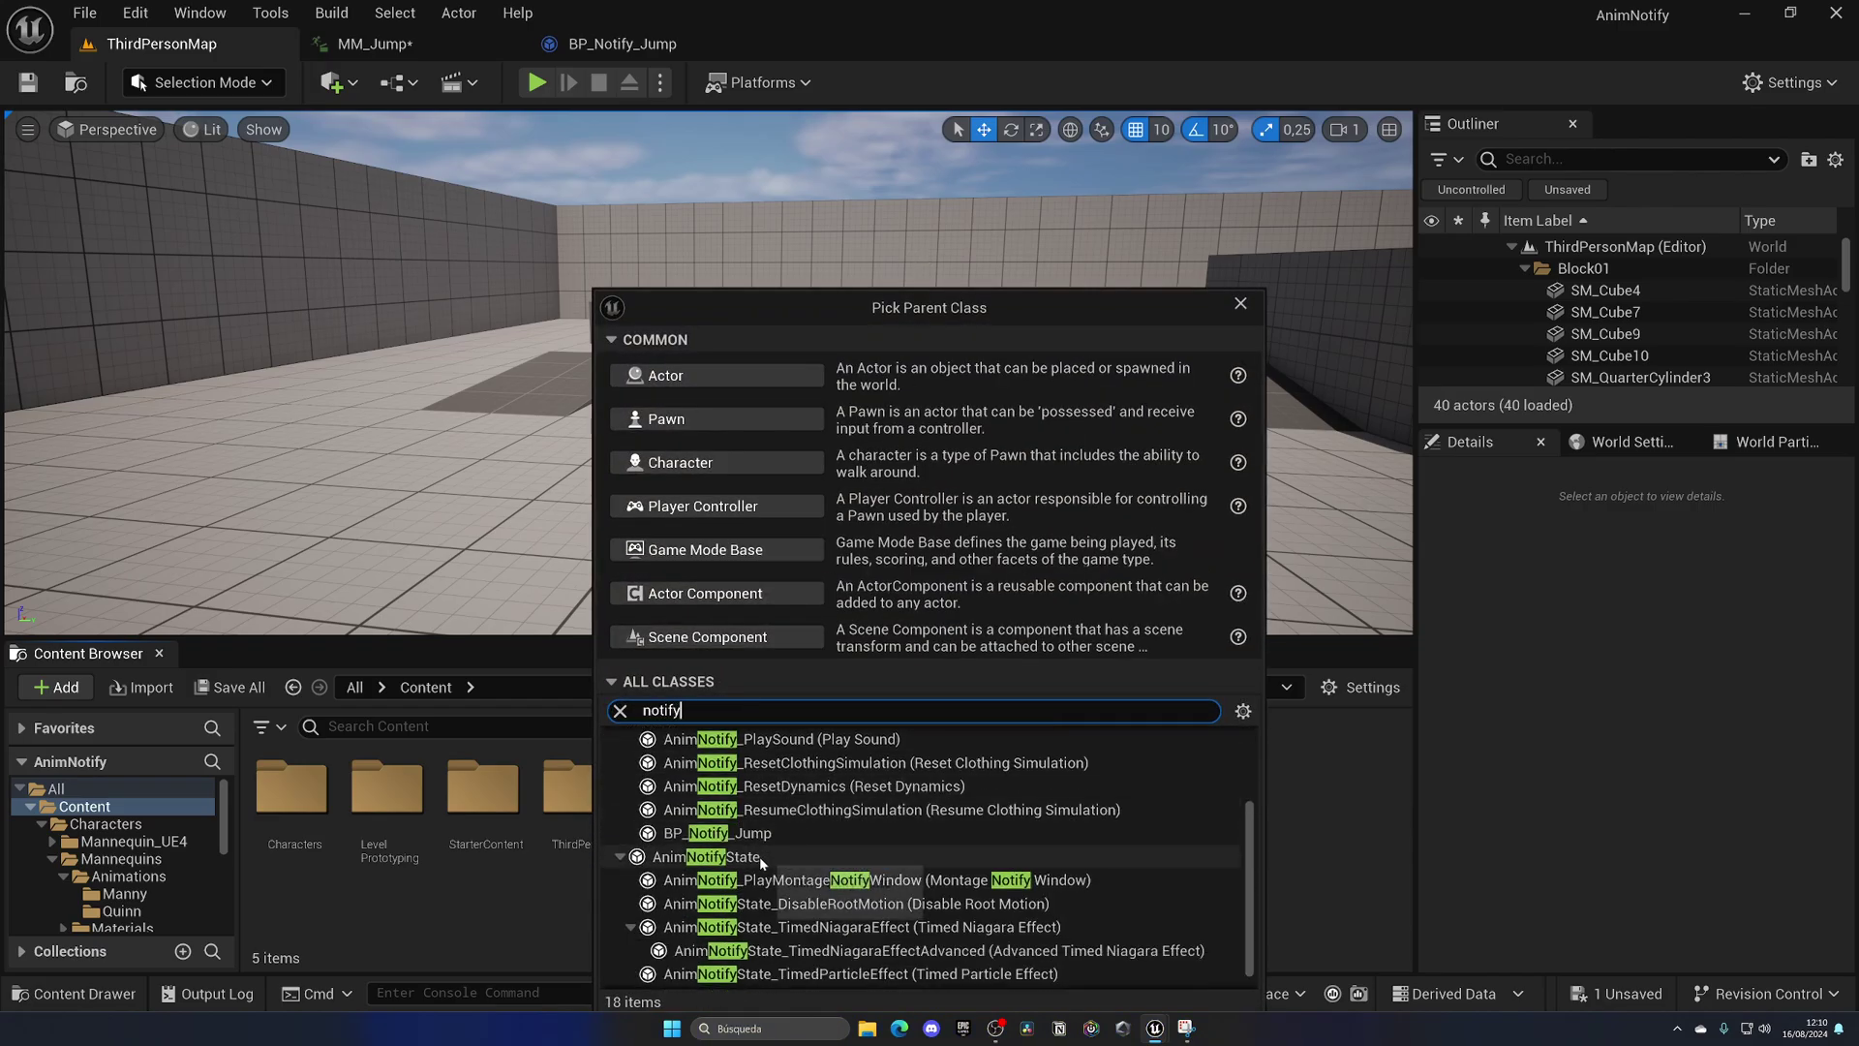
left_click(736, 856)
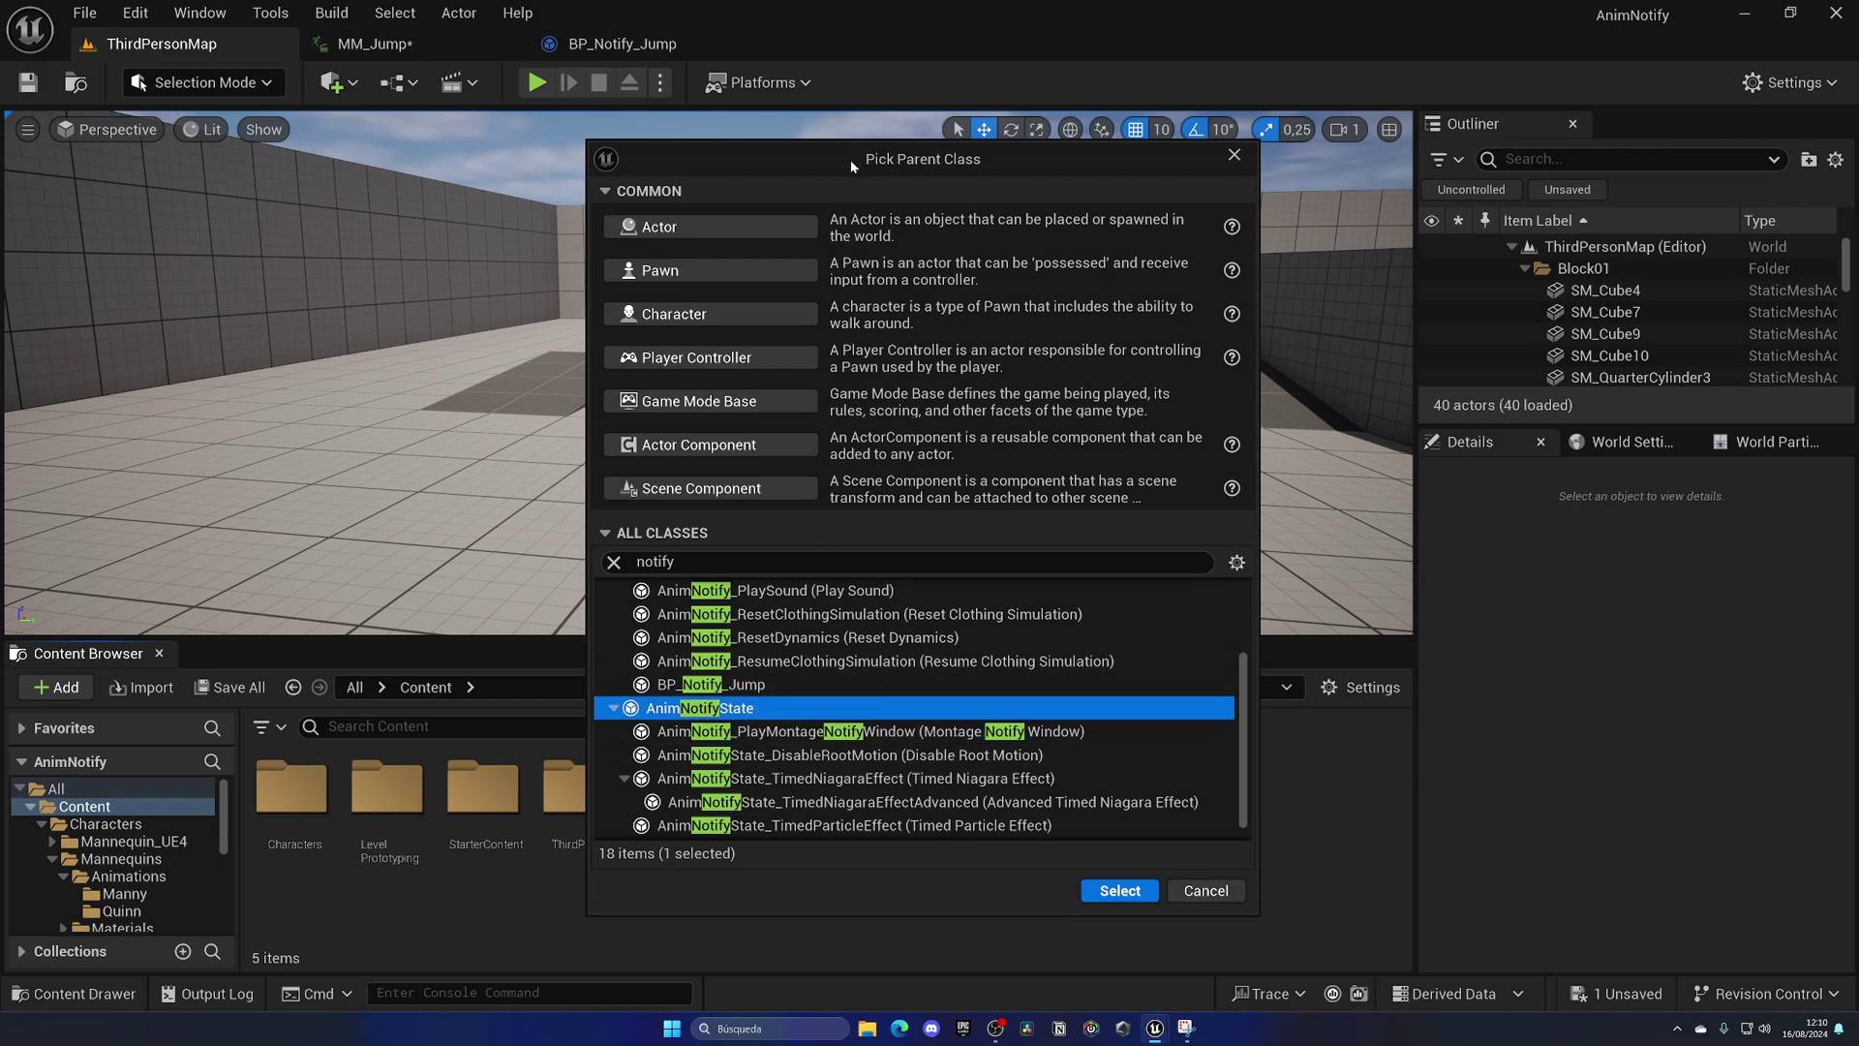
left_click_drag(850, 159, 854, 165)
scroll(799, 789, "down", 1)
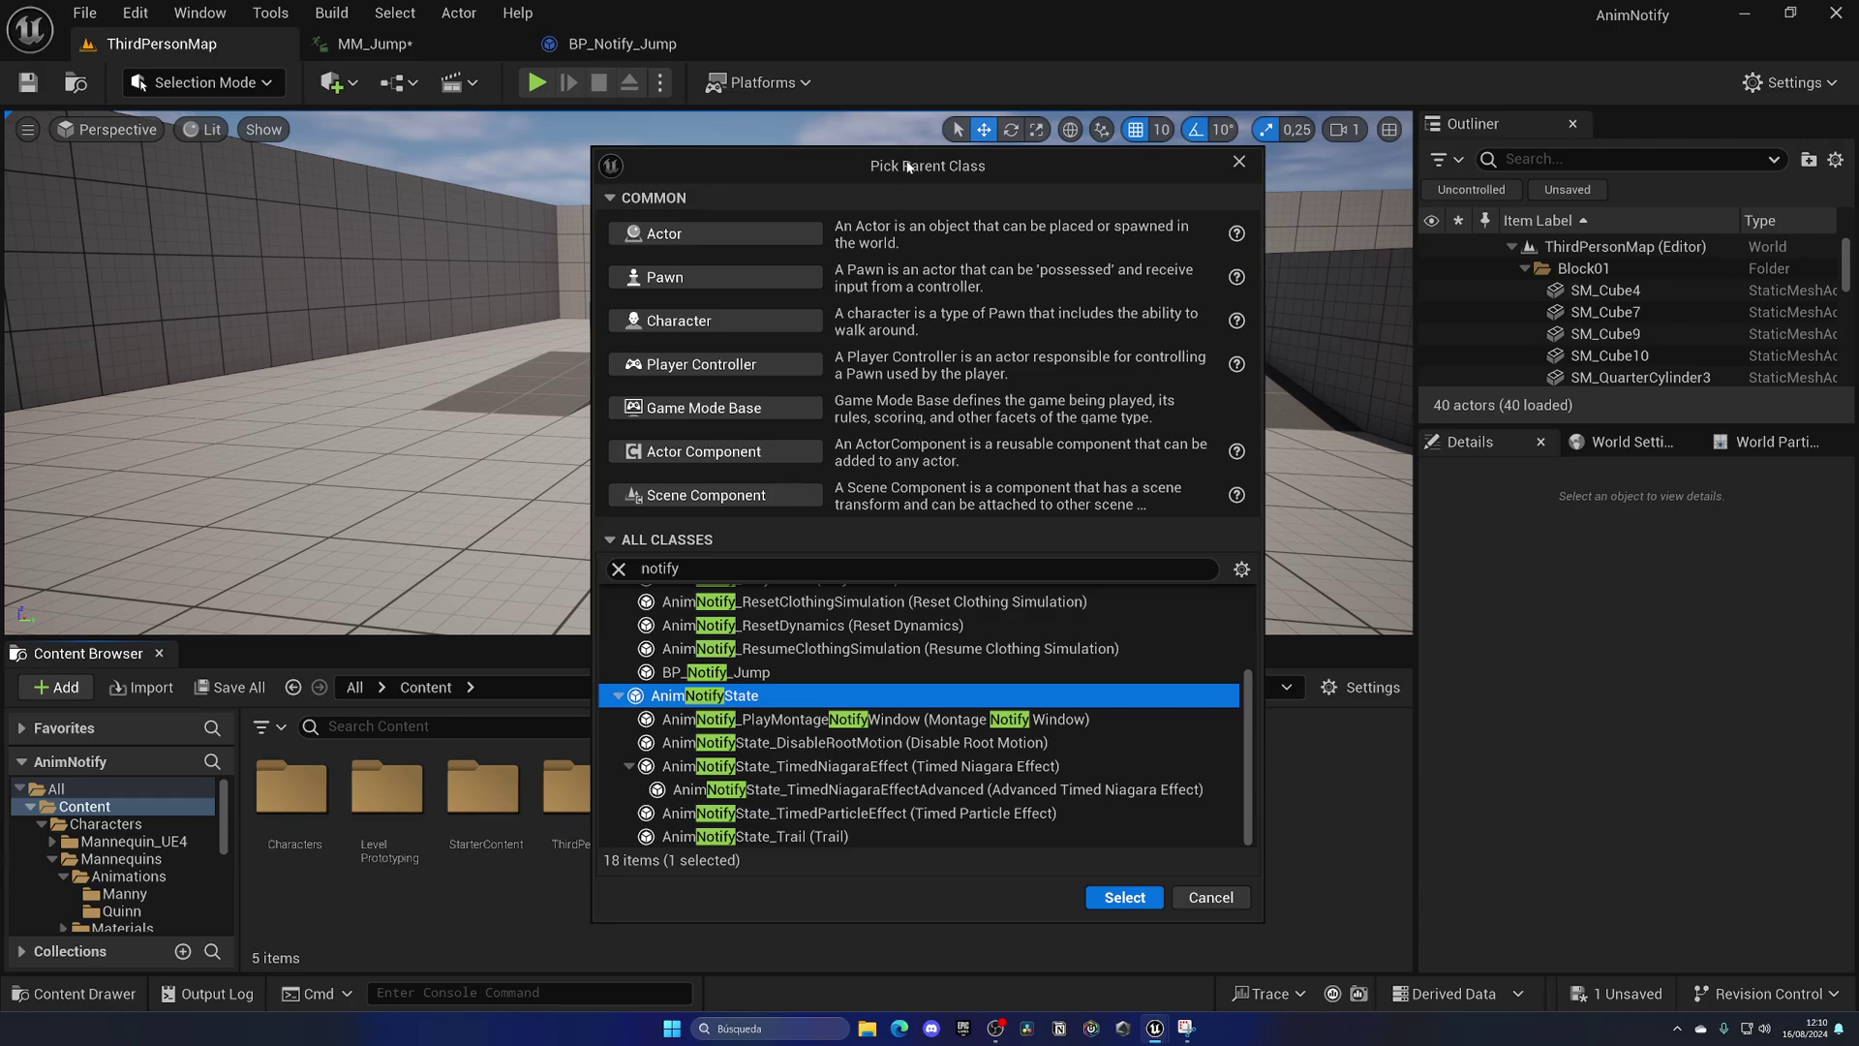
left_click_drag(907, 166, 902, 164)
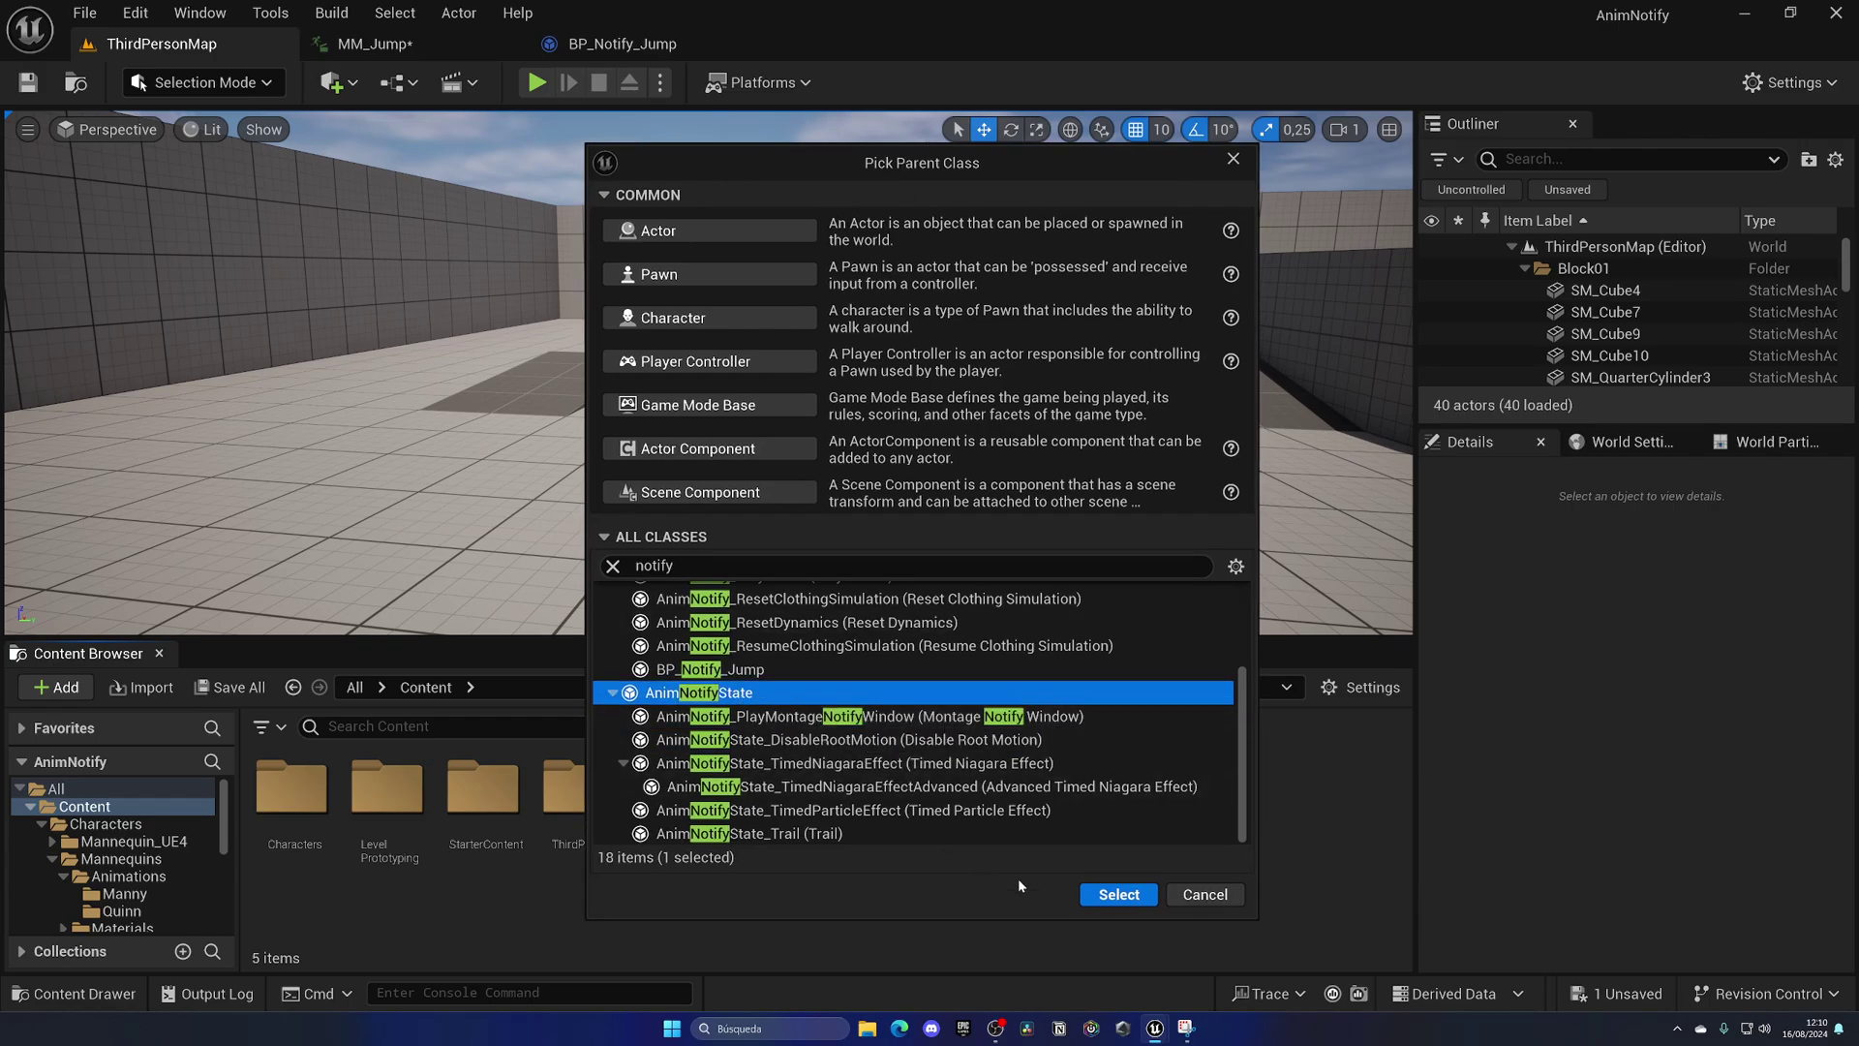
left_click(1119, 895)
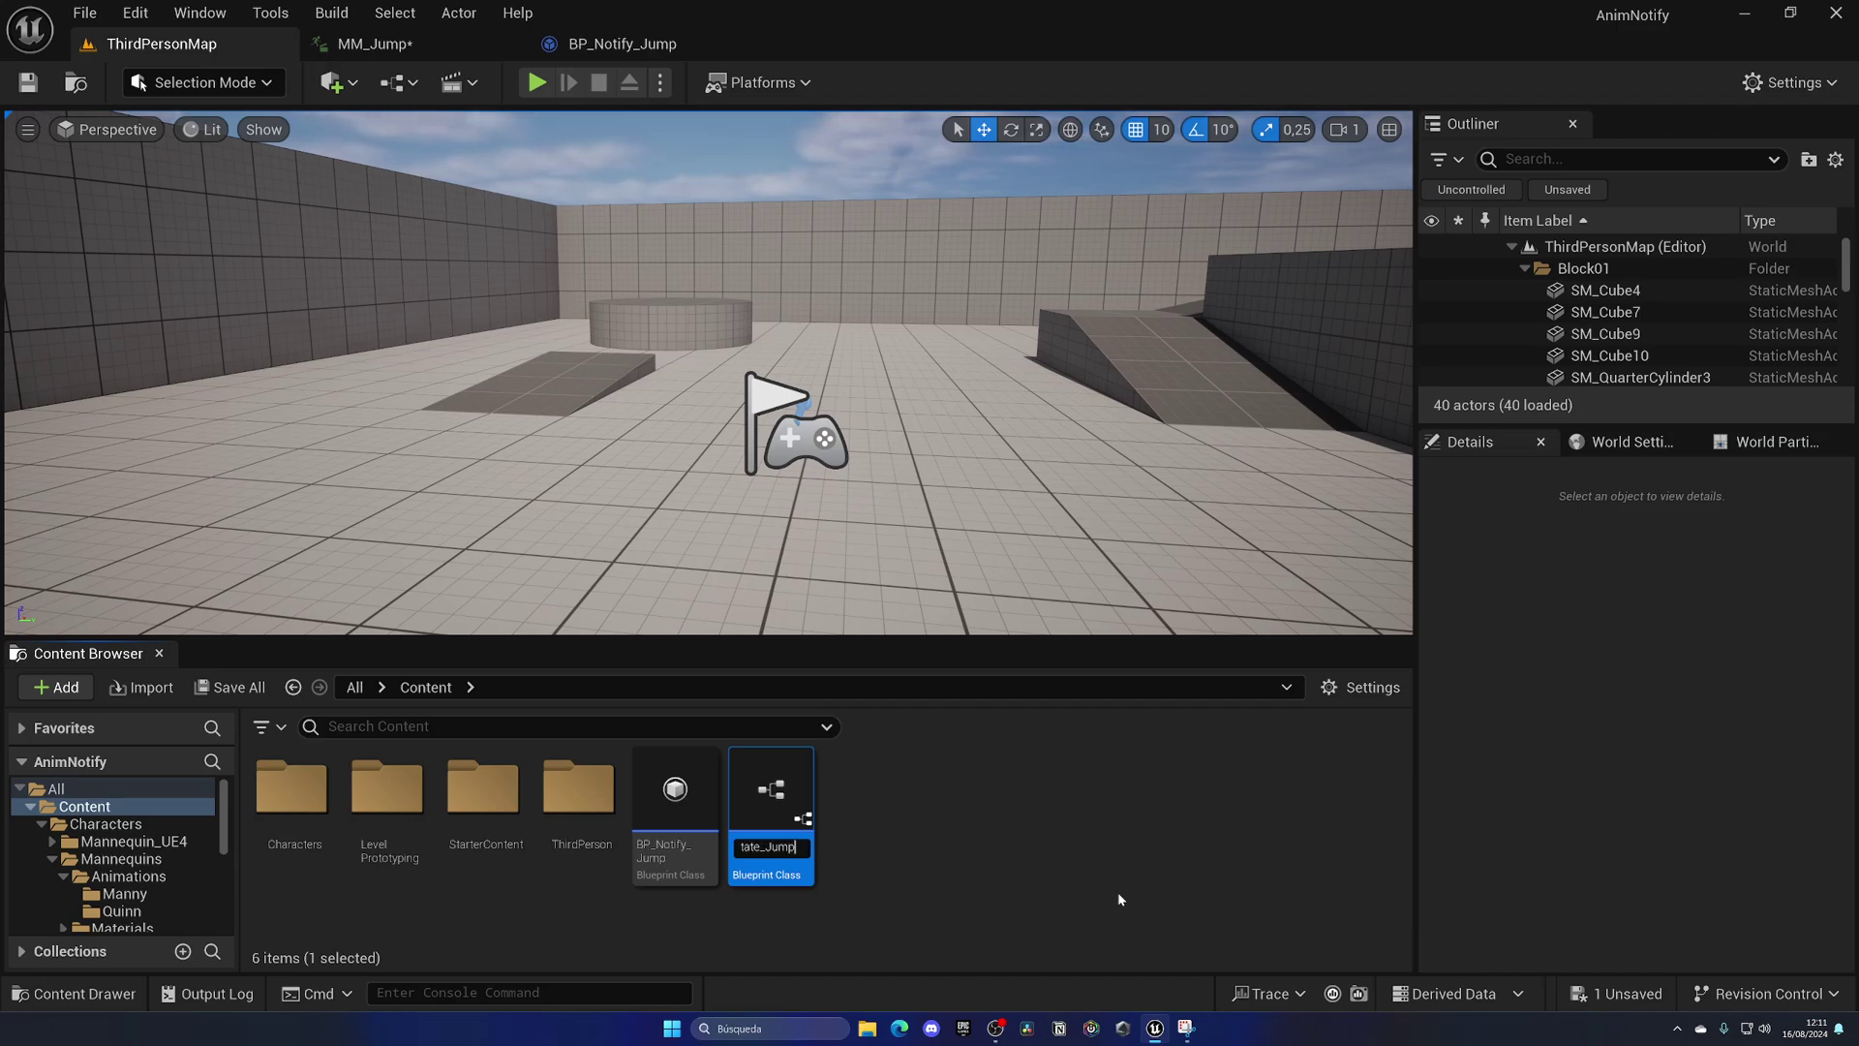
Name the new Blueprint class BP_Notify_State_Jump and open it docked beside the other editor tabs
type("BP_Notify_State_Jump")
key("Return")
left_click_drag(978, 144, 839, 62)
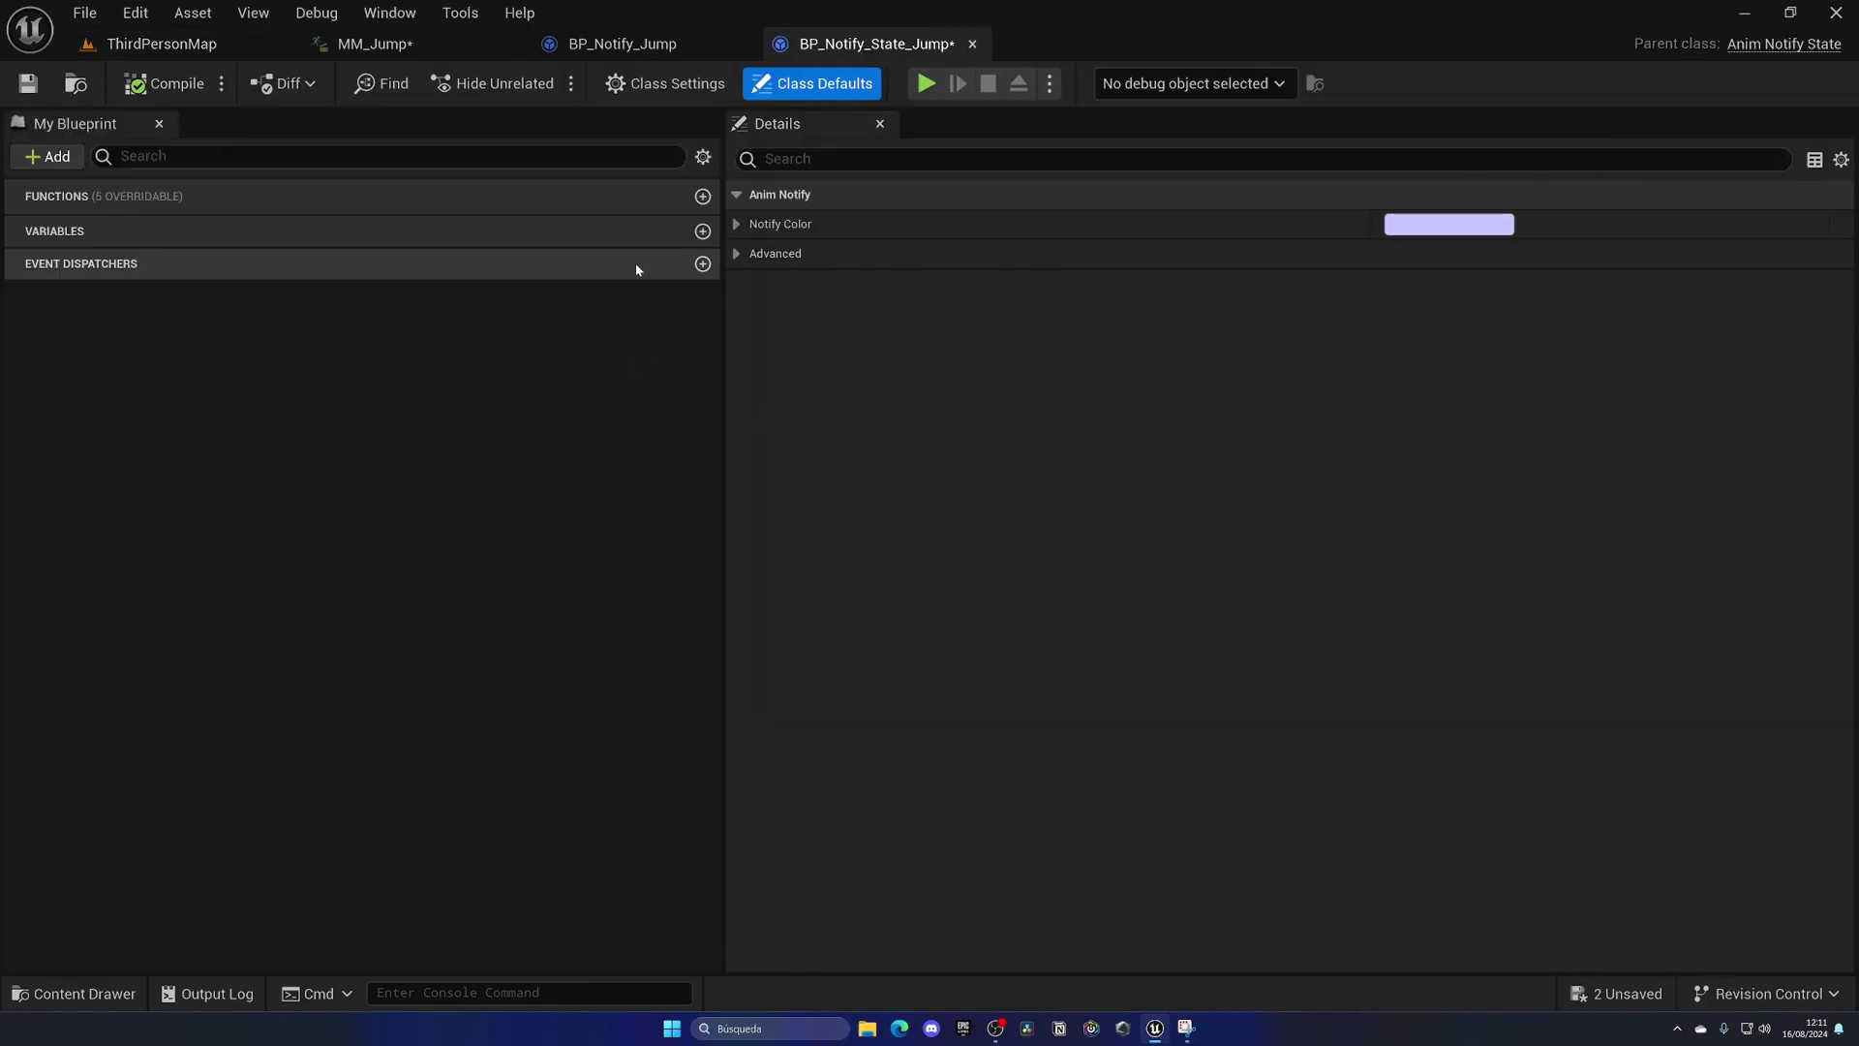
Override the Received Notify Begin function and move its Return Node away to make room for another node
left_click(654, 199)
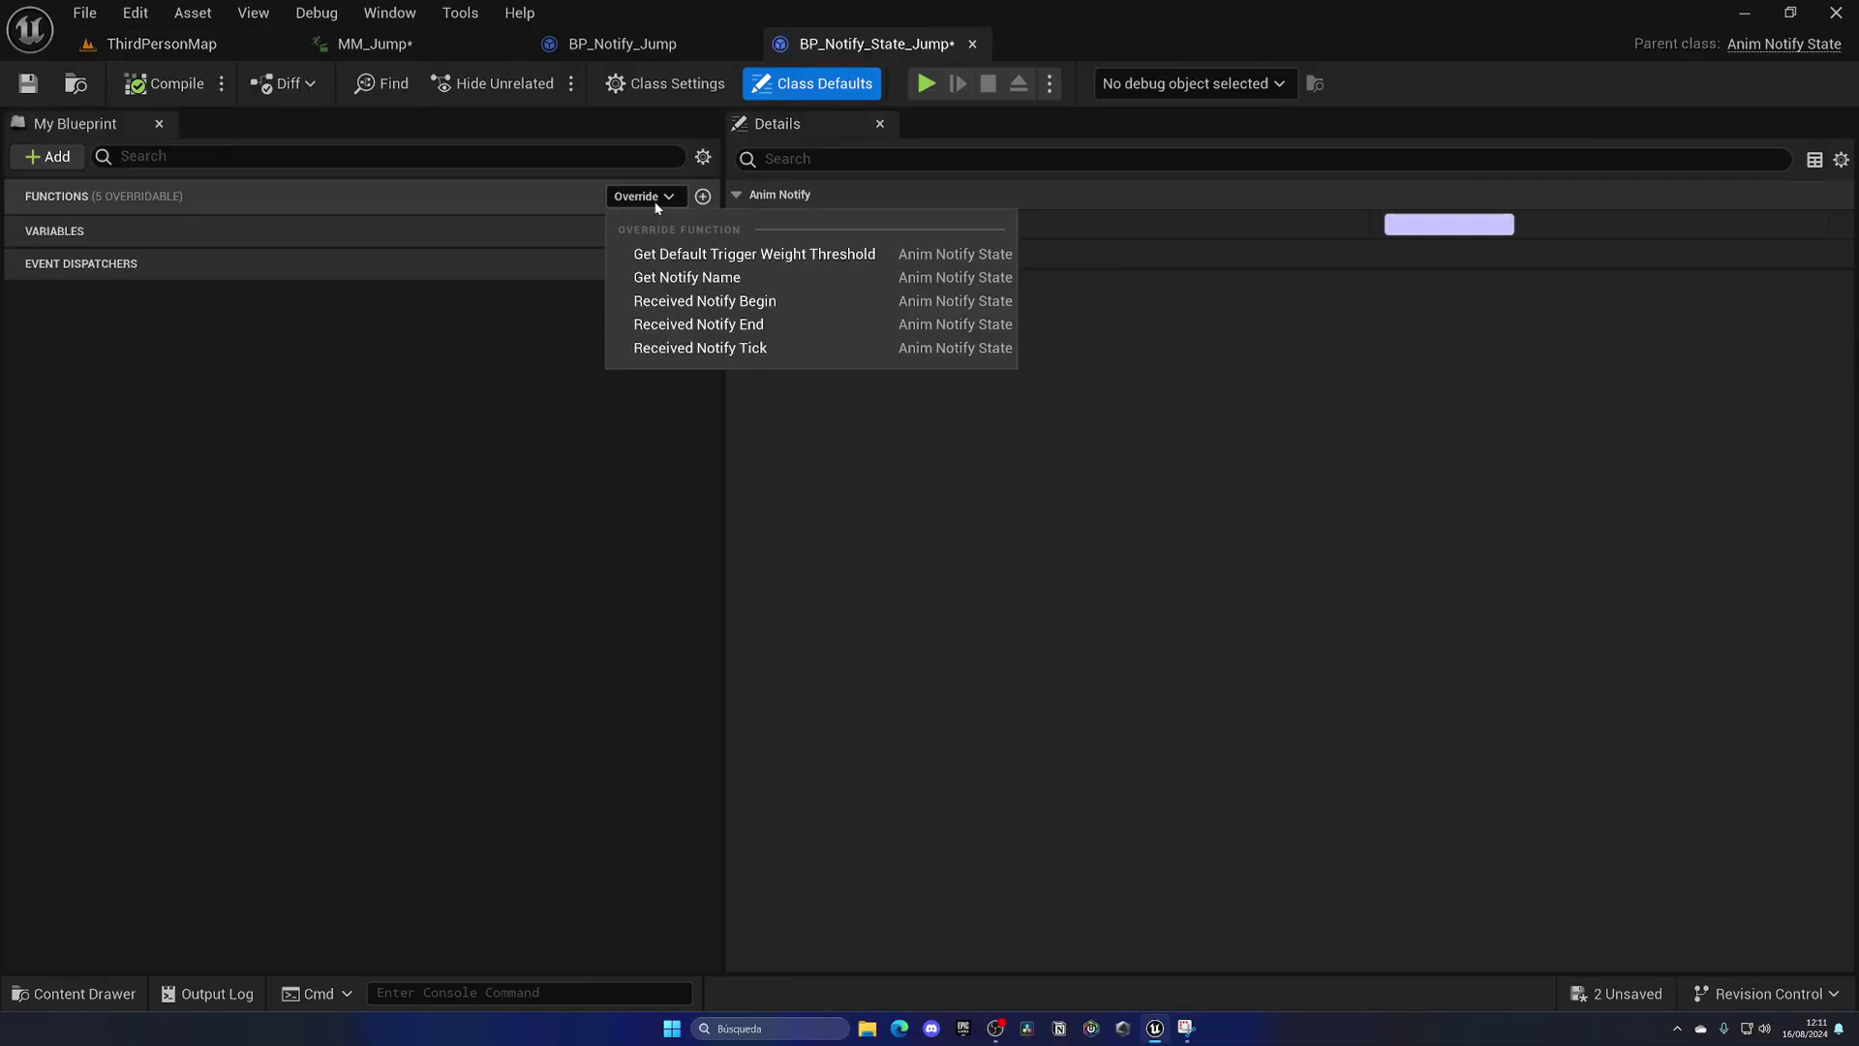
left_click(780, 301)
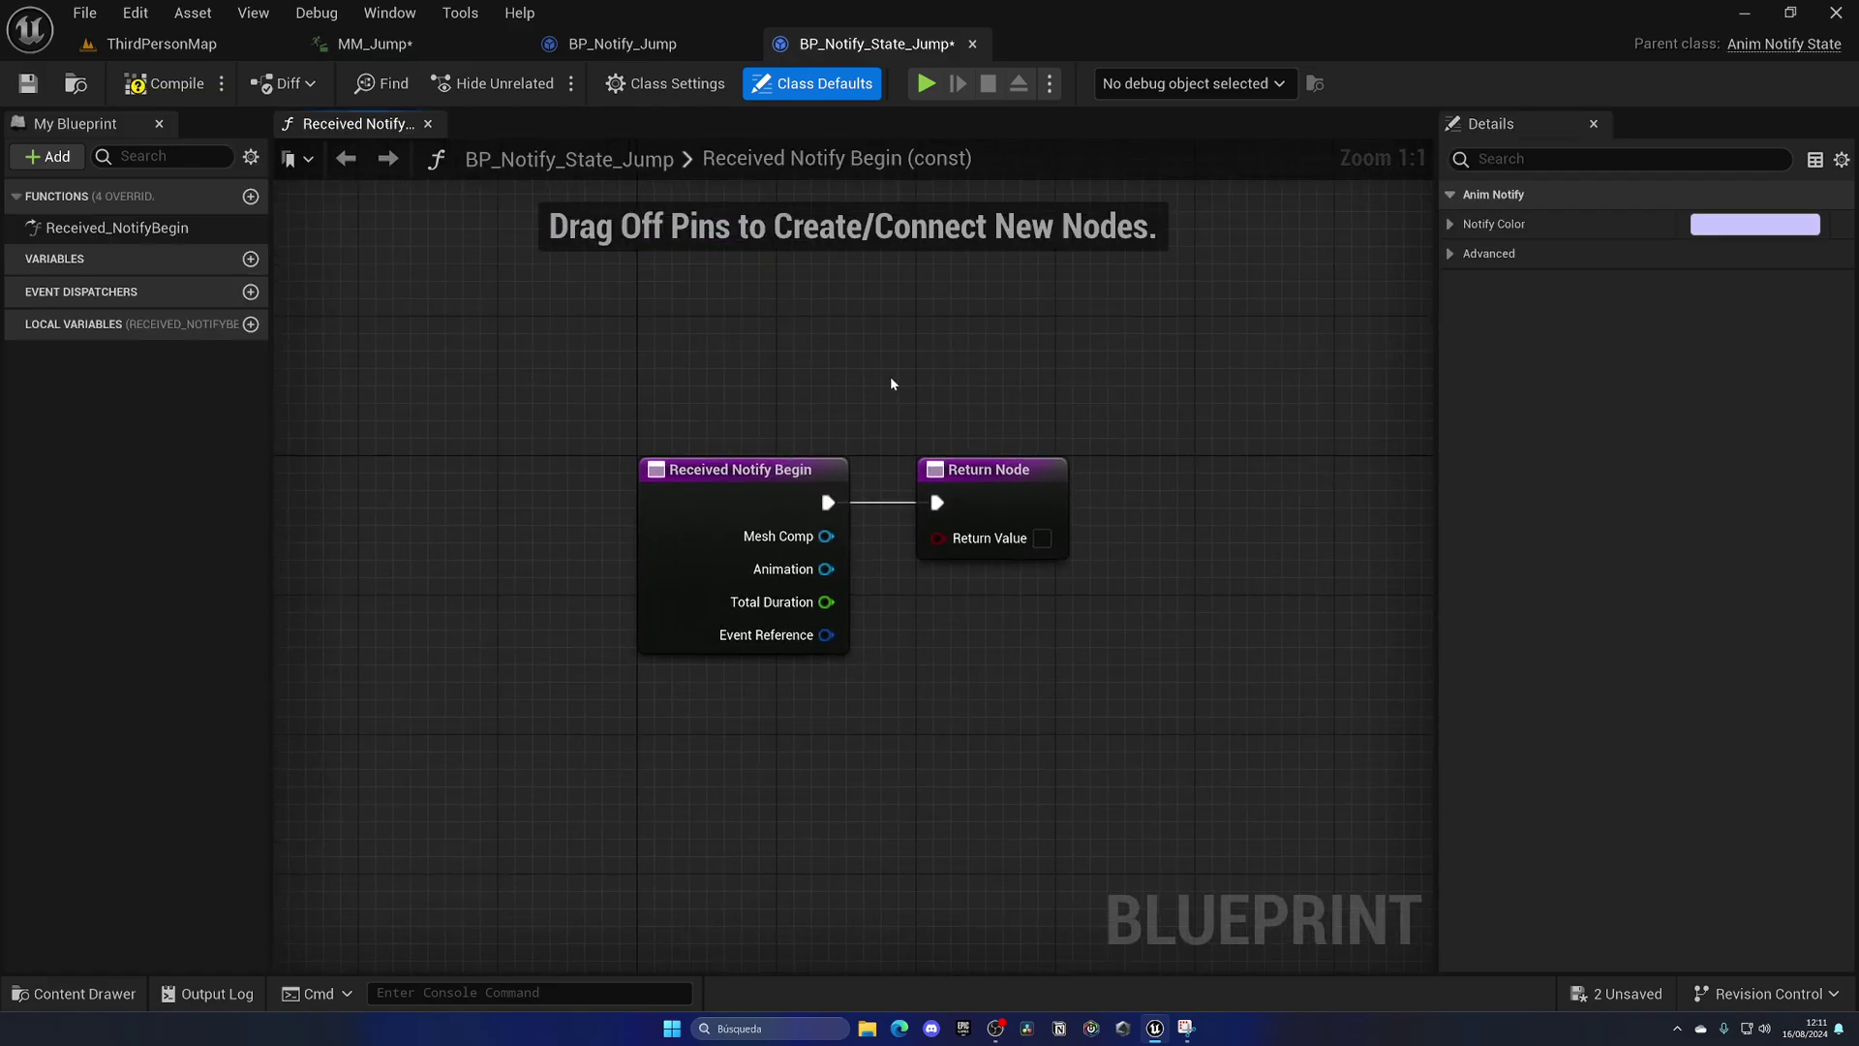
right_click_drag(890, 383, 720, 304)
left_click_drag(764, 390, 1041, 389)
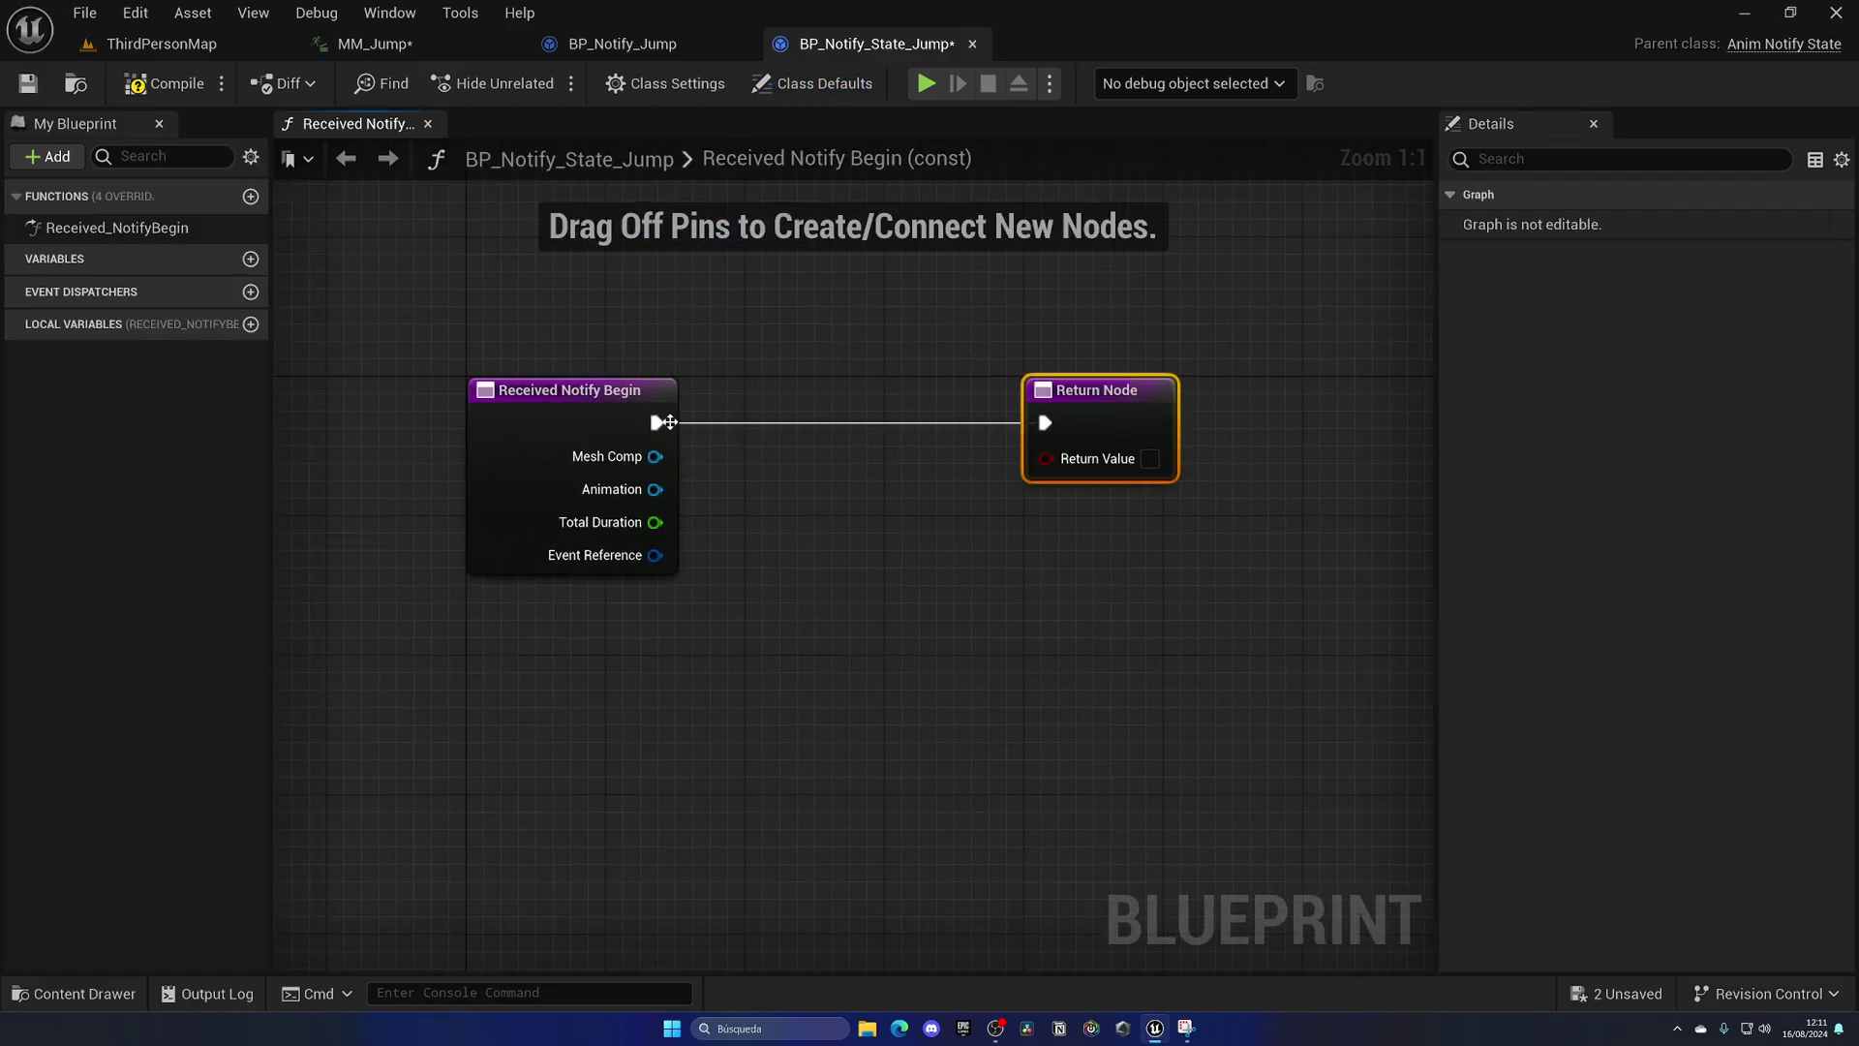
Insert a Play Sound 2D node after Received Notify Begin and connect Mesh Comp to its World Context Object
left_click_drag(662, 422, 748, 432)
type("play sound")
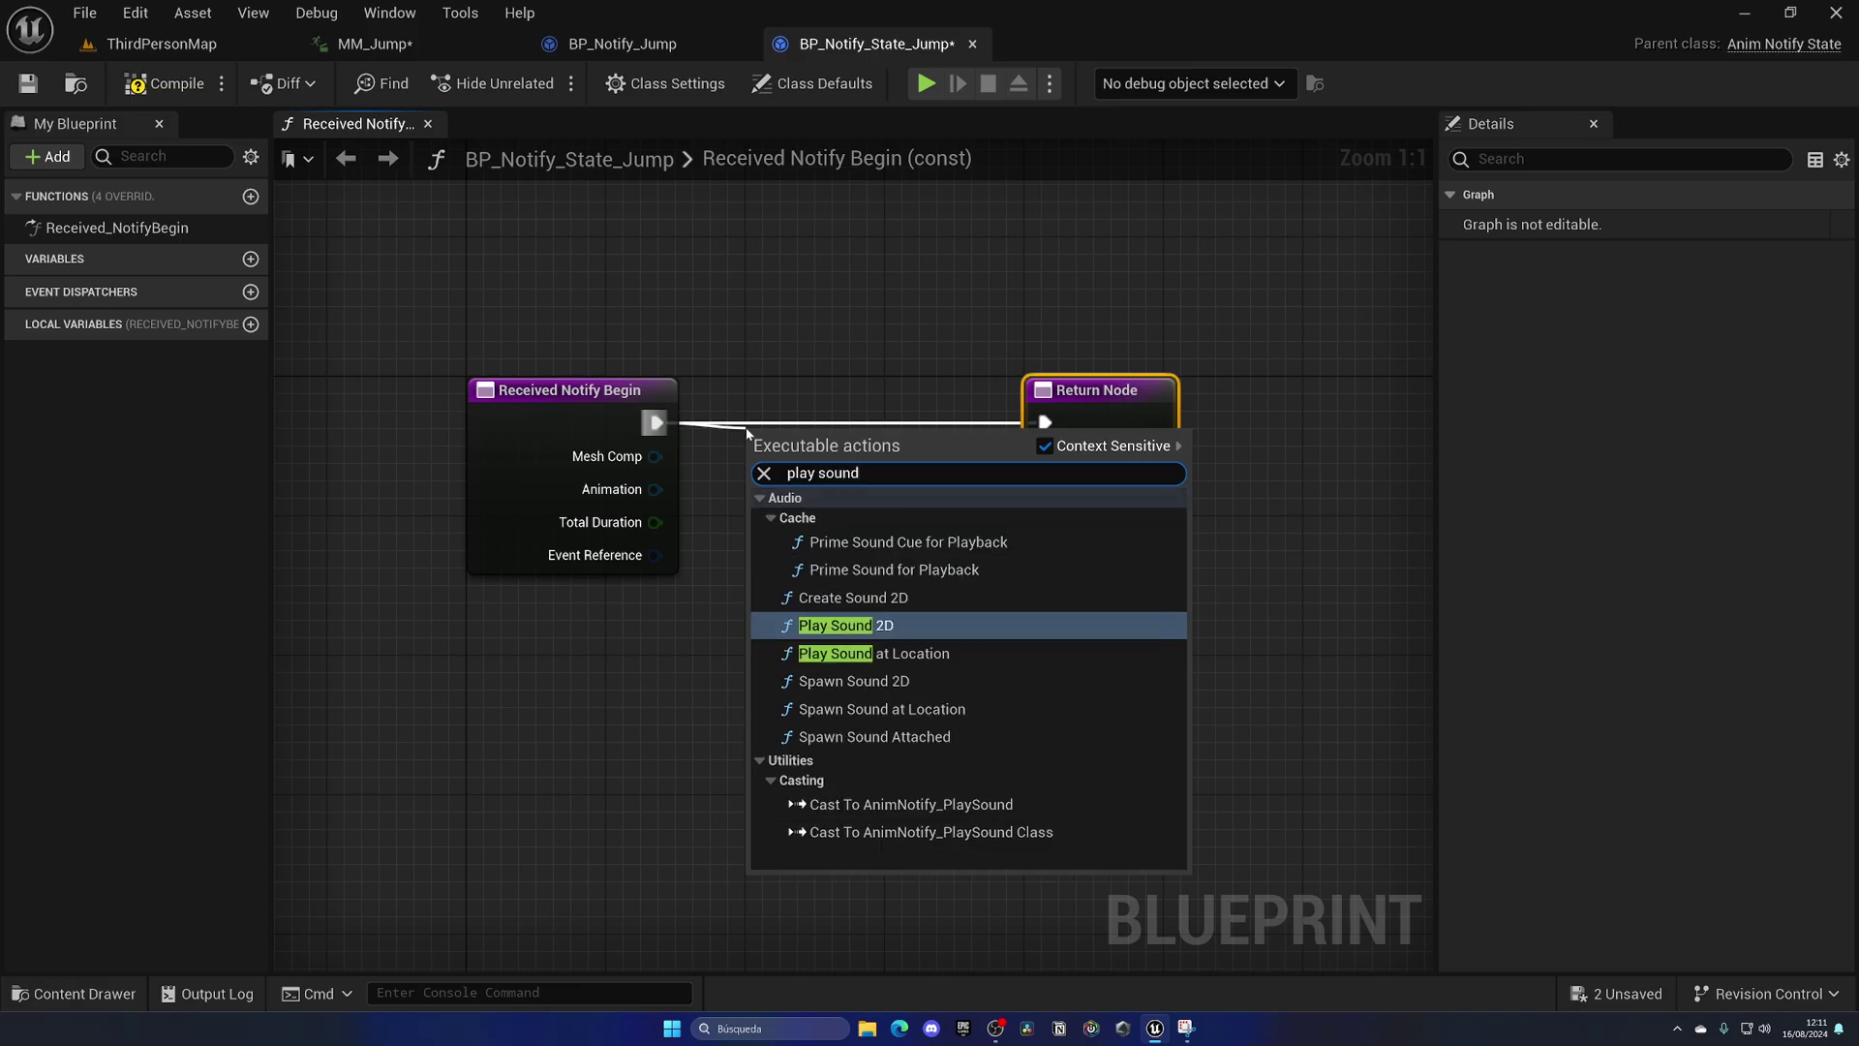
key("Return")
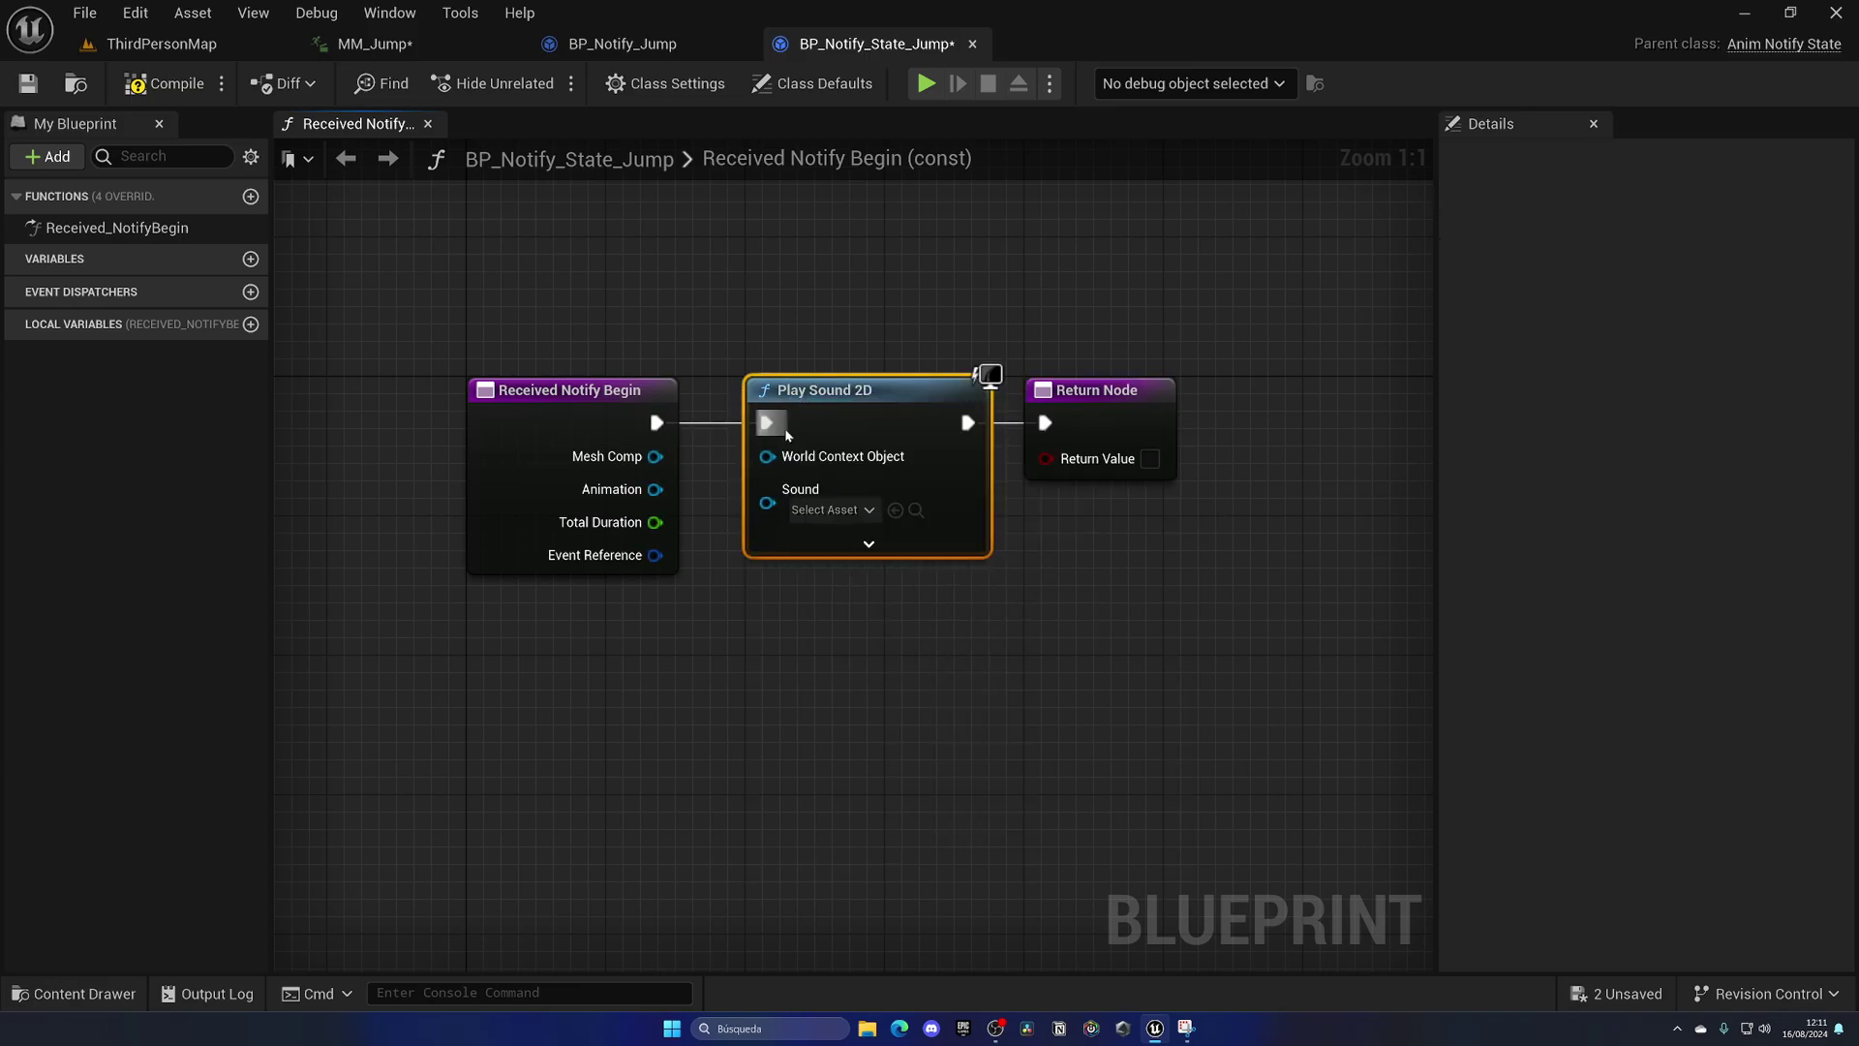
left_click_drag(657, 466, 769, 457)
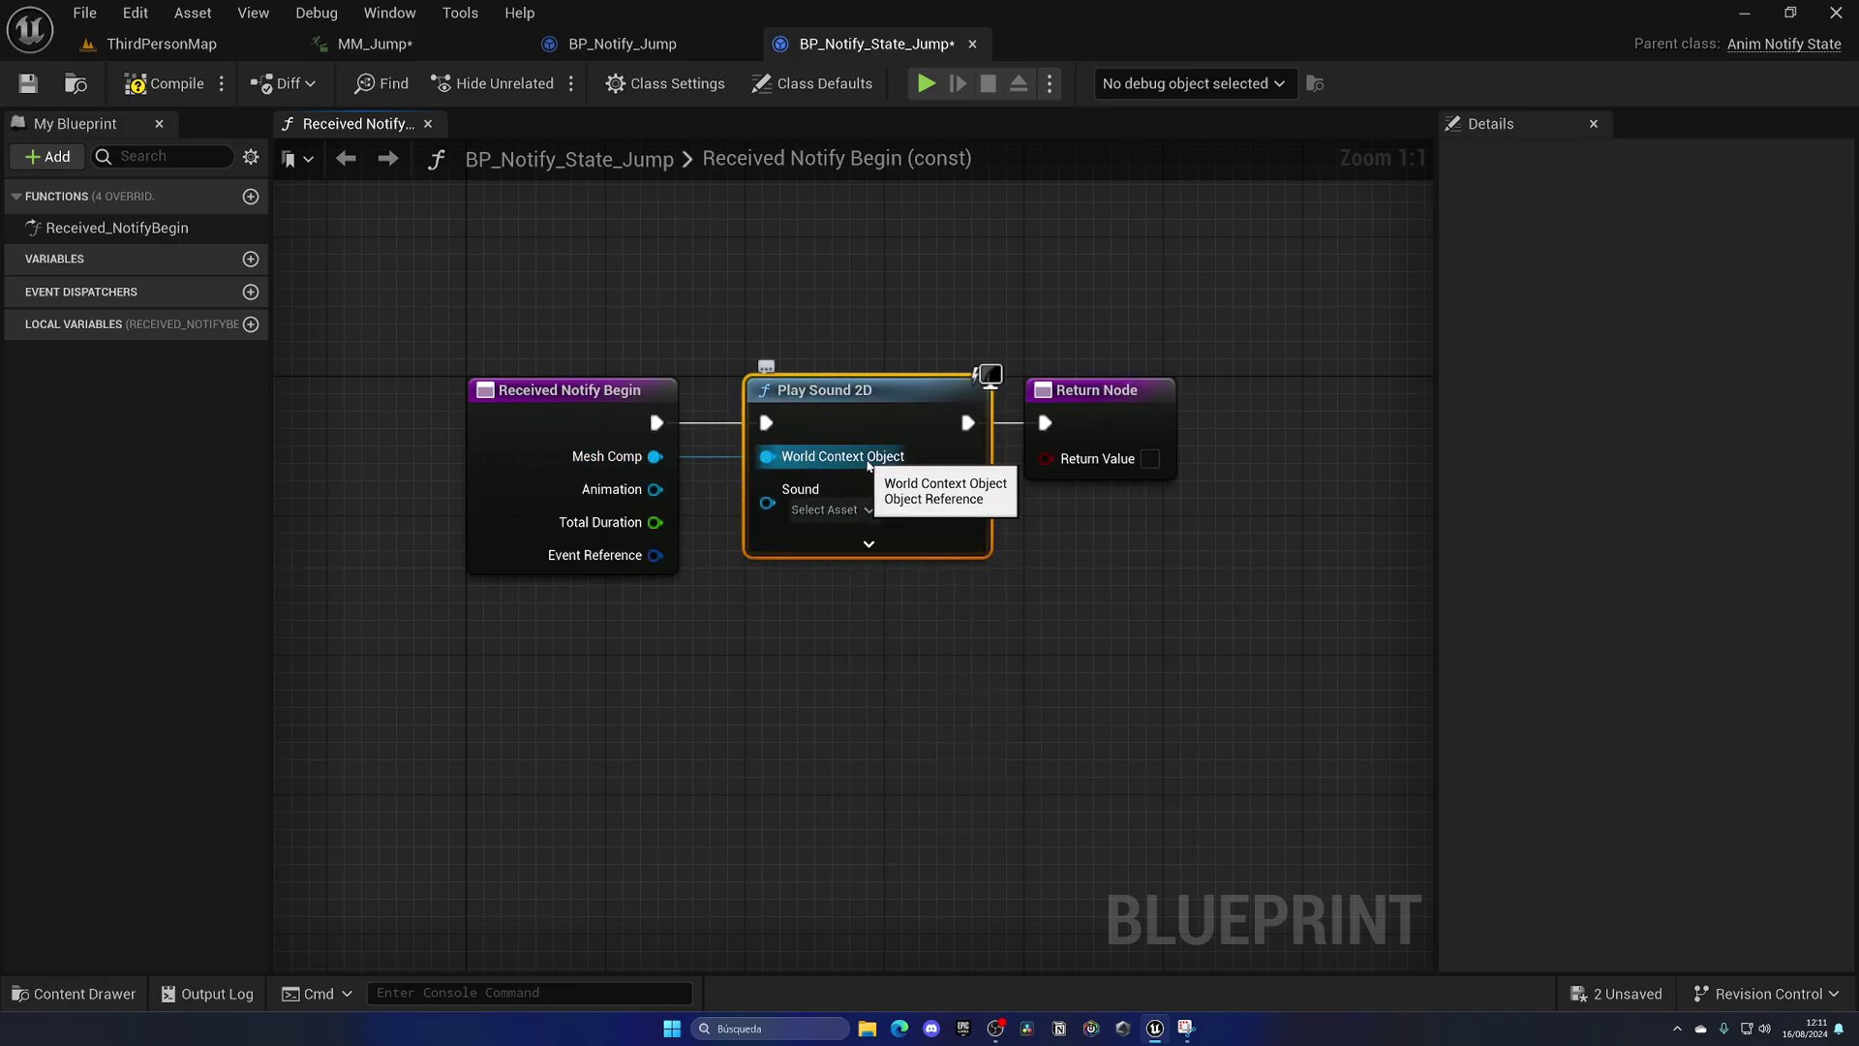
Set the Play Sound 2D sound to Dockable_Window_Open, then compile and save BP_Notify_State_Jump
left_click(833, 510)
scroll(988, 740, "down", 5)
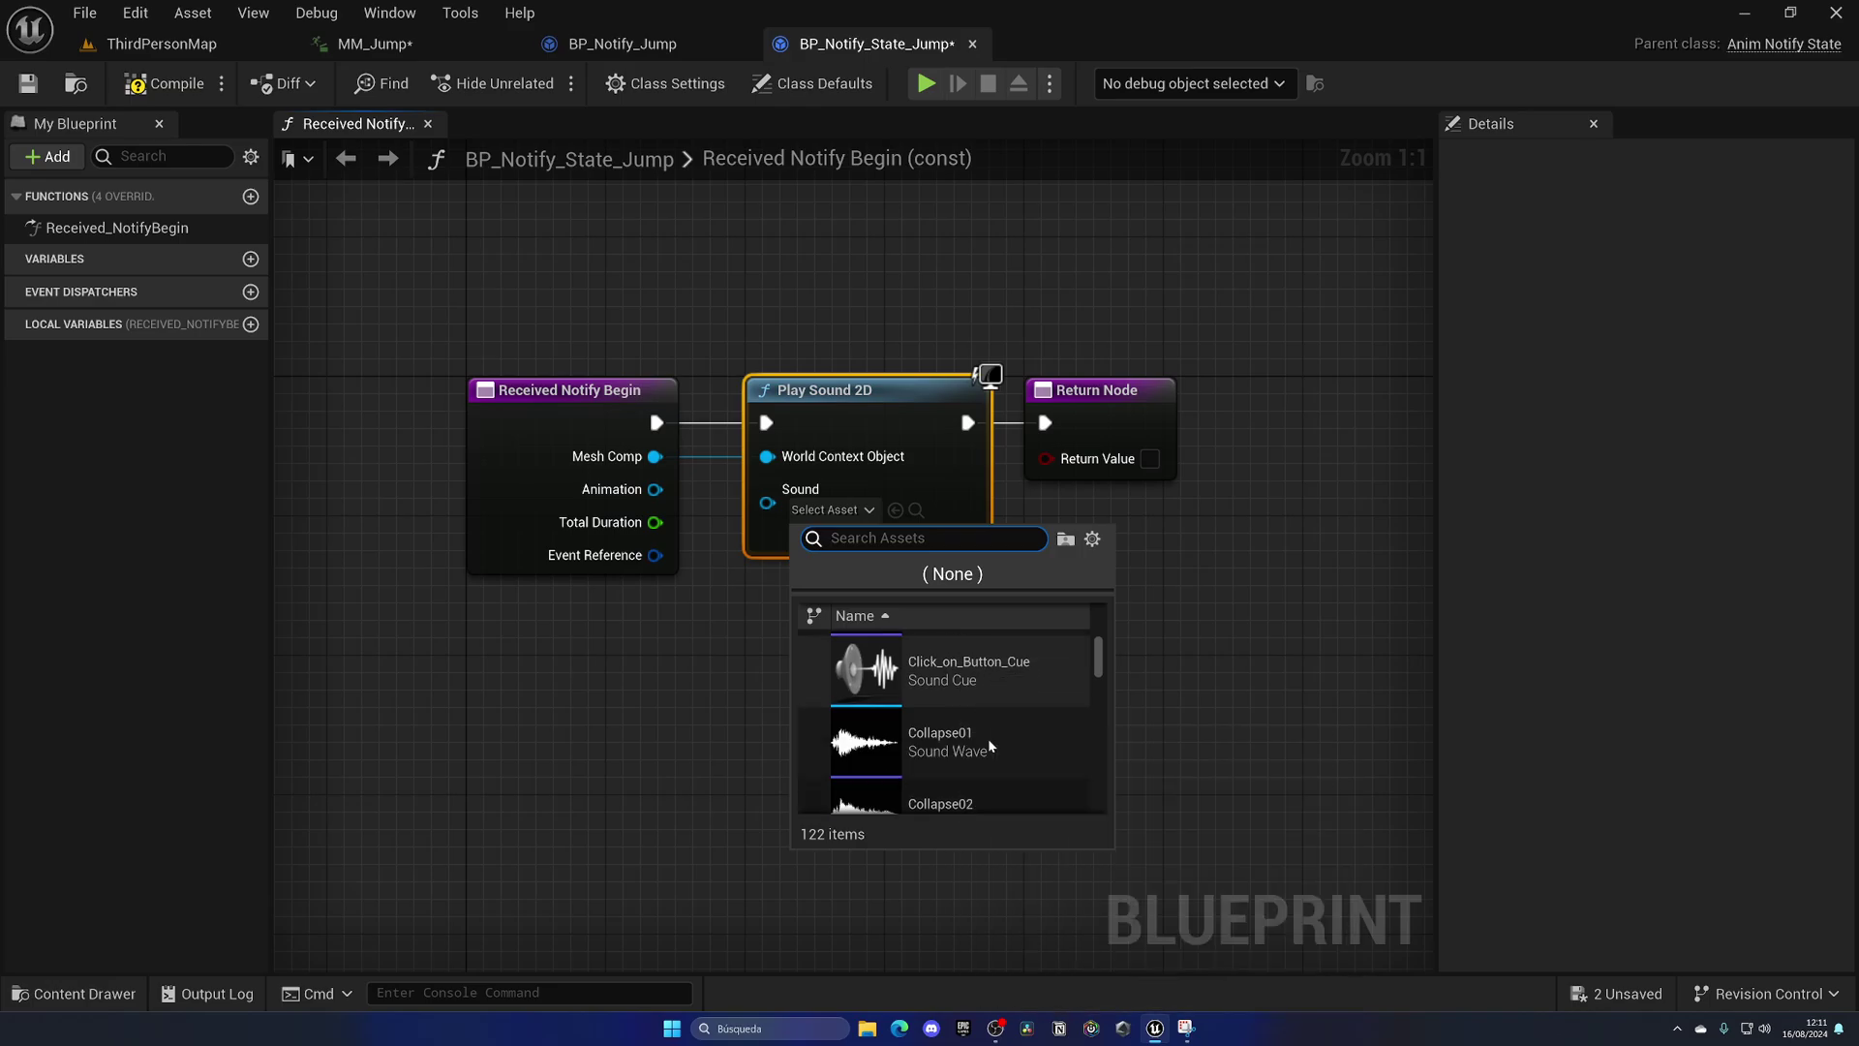
scroll(988, 743, "down", 4)
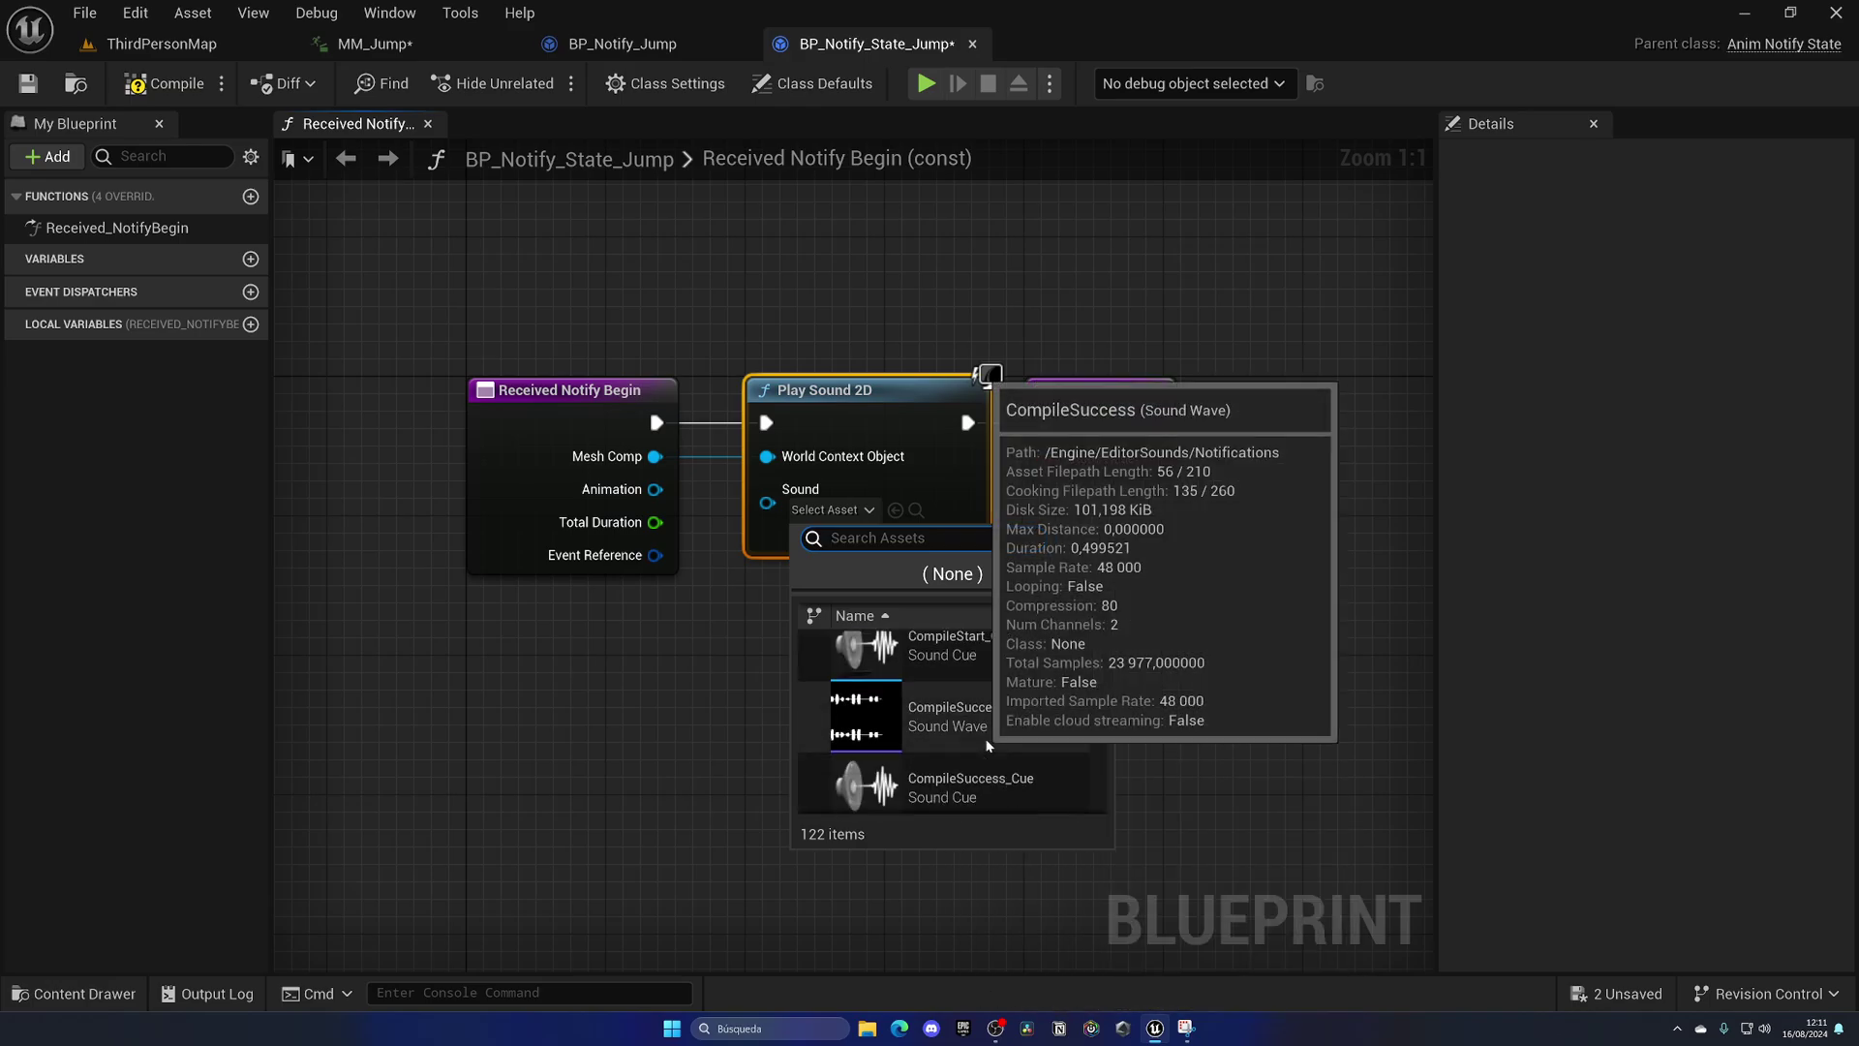
scroll(978, 747, "down", 5)
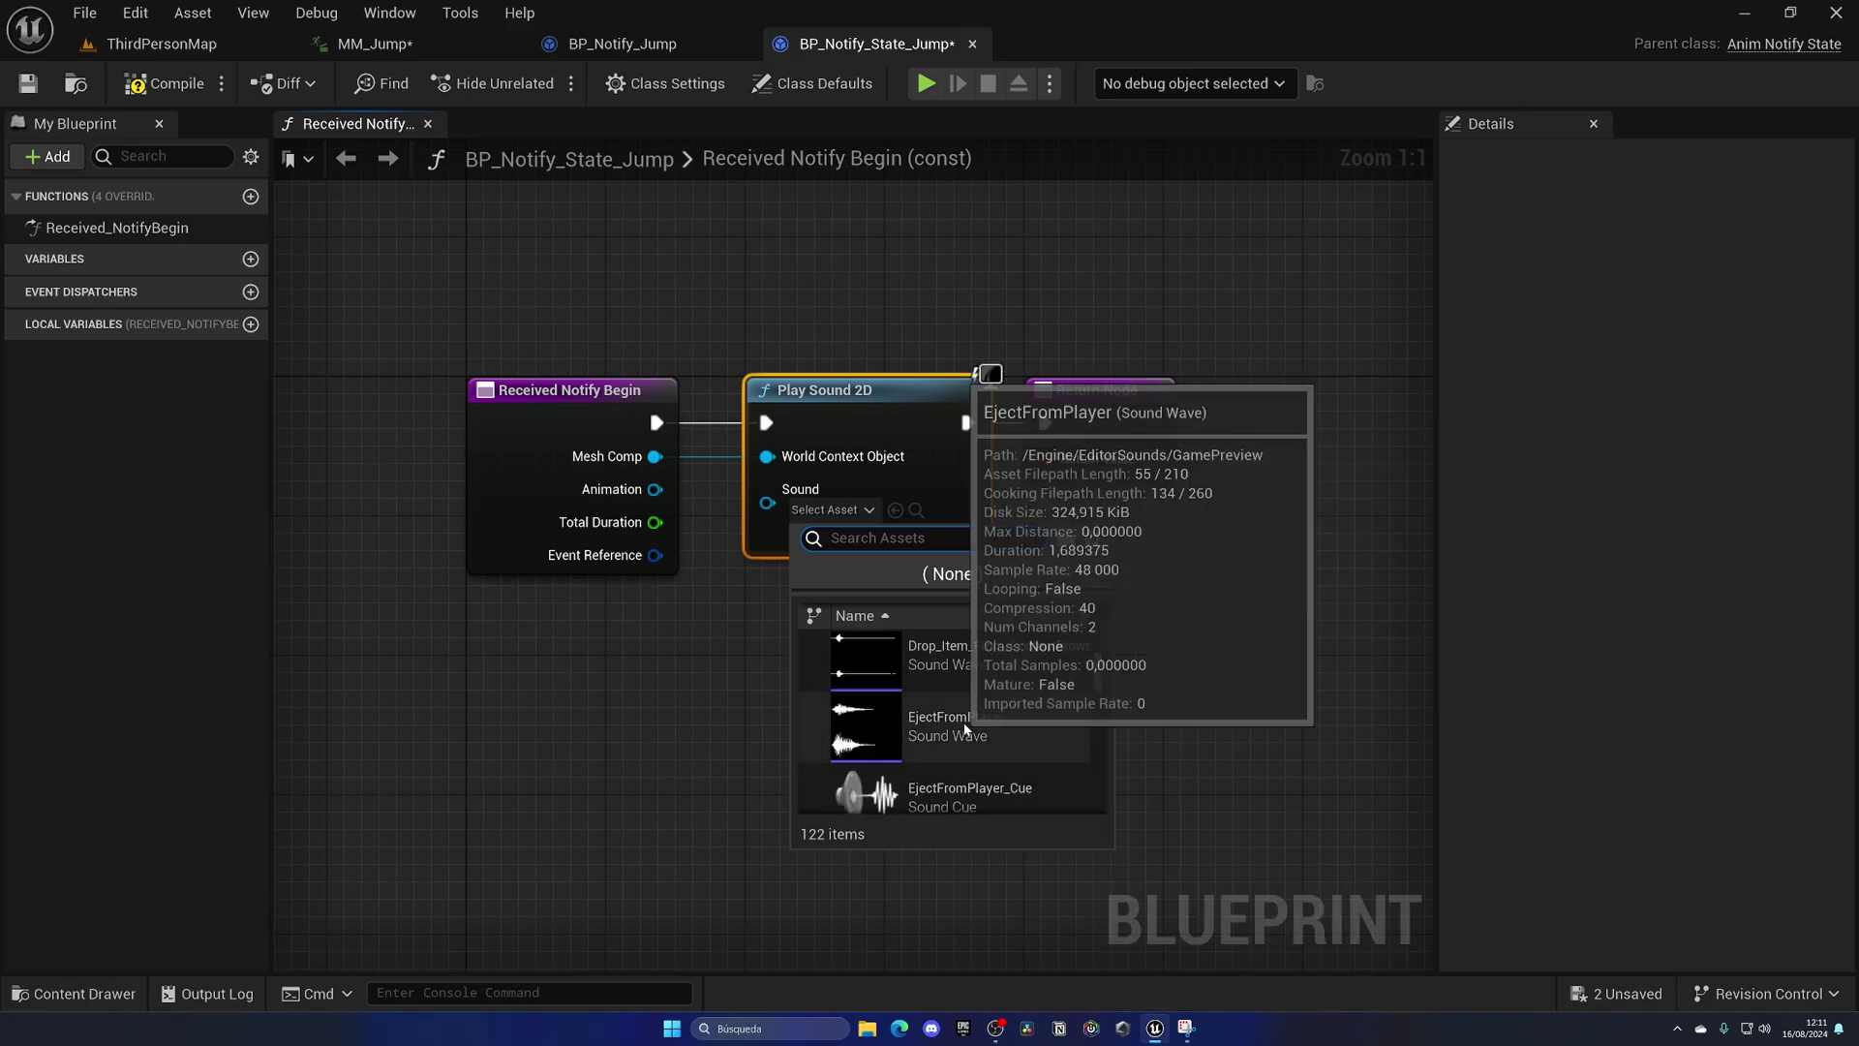
scroll(983, 697, "up", 3)
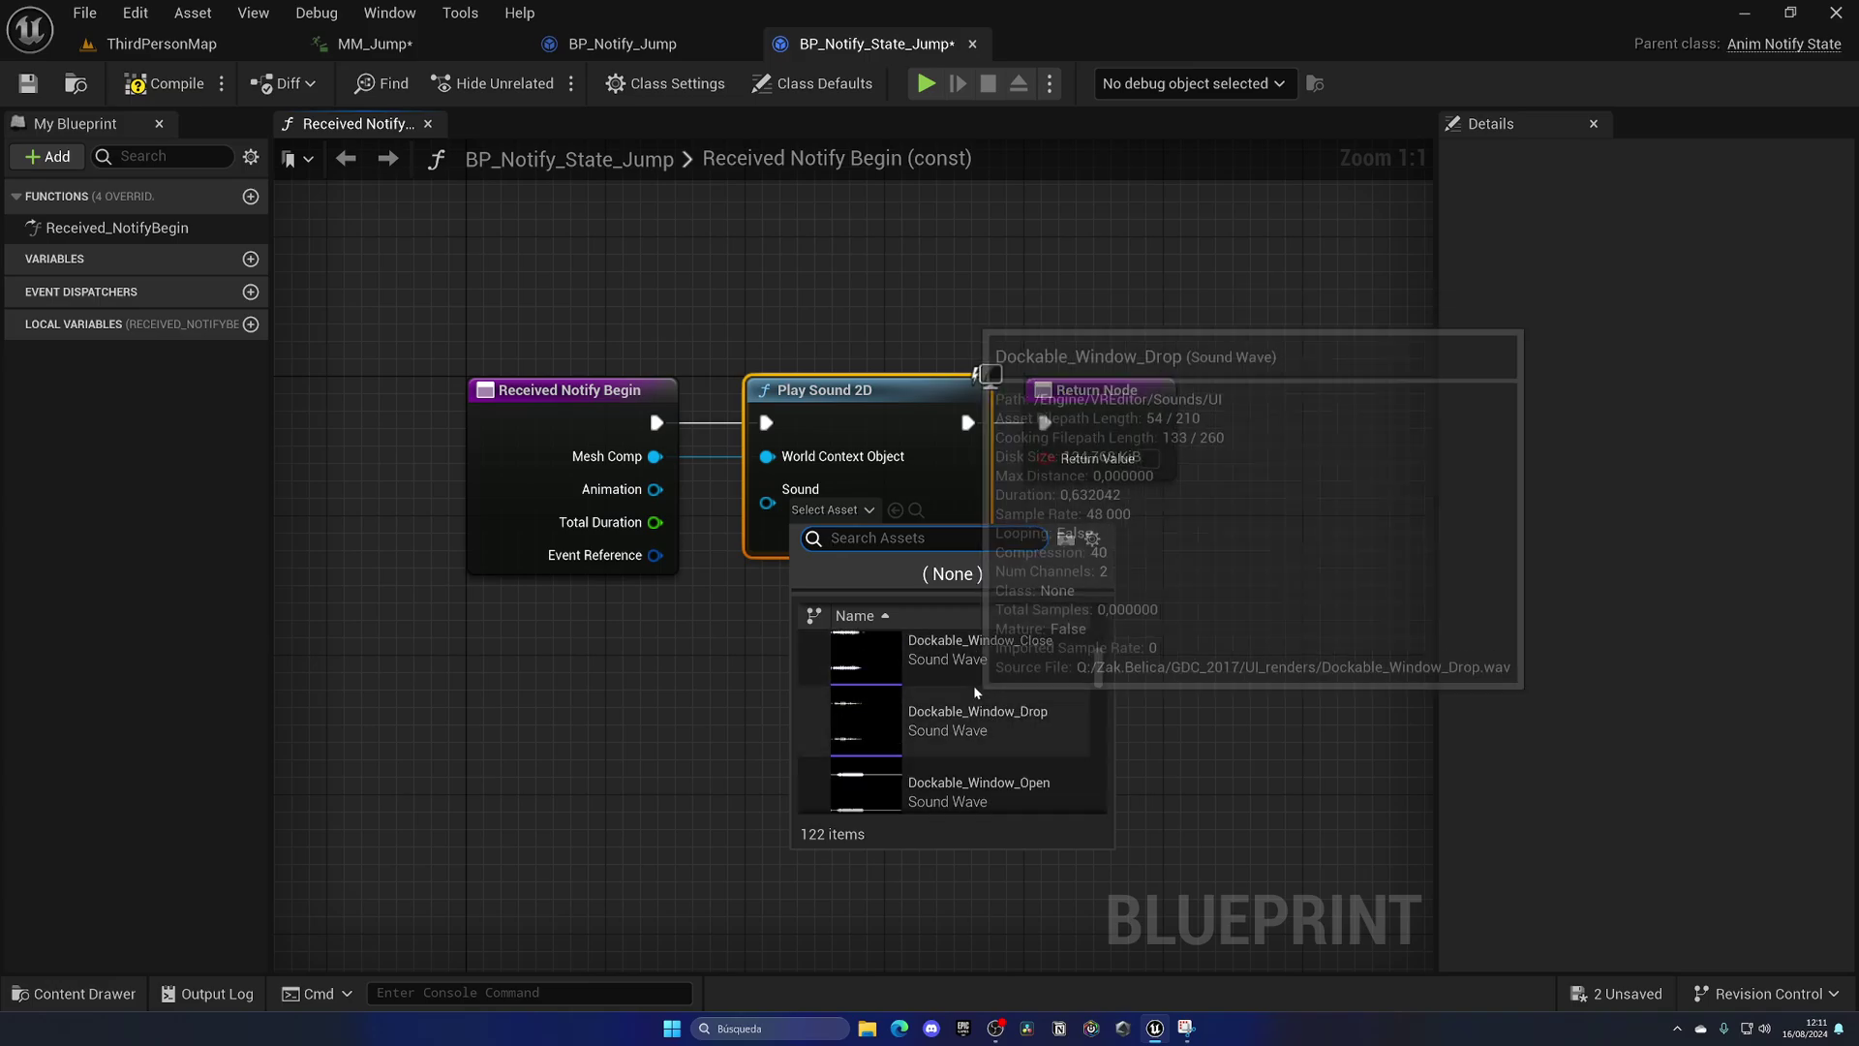
scroll(992, 756, "up", 1)
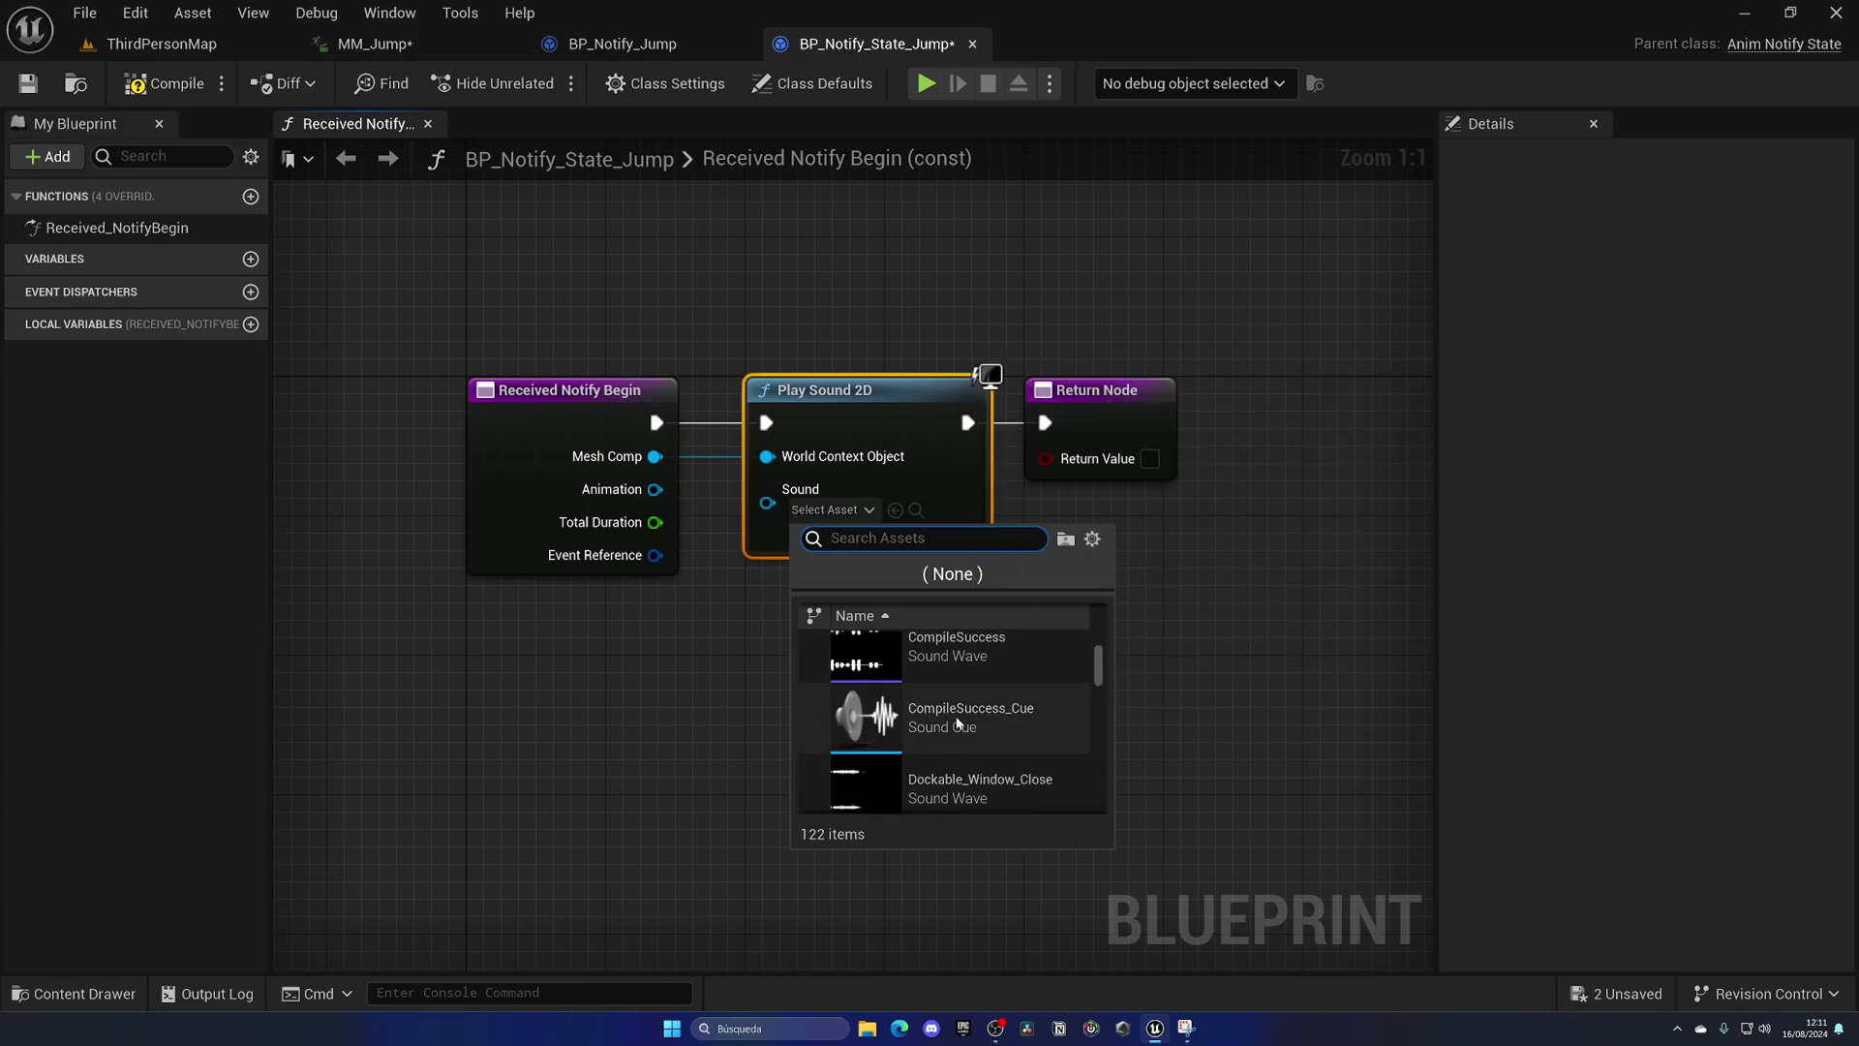
scroll(1007, 651, "down", 2)
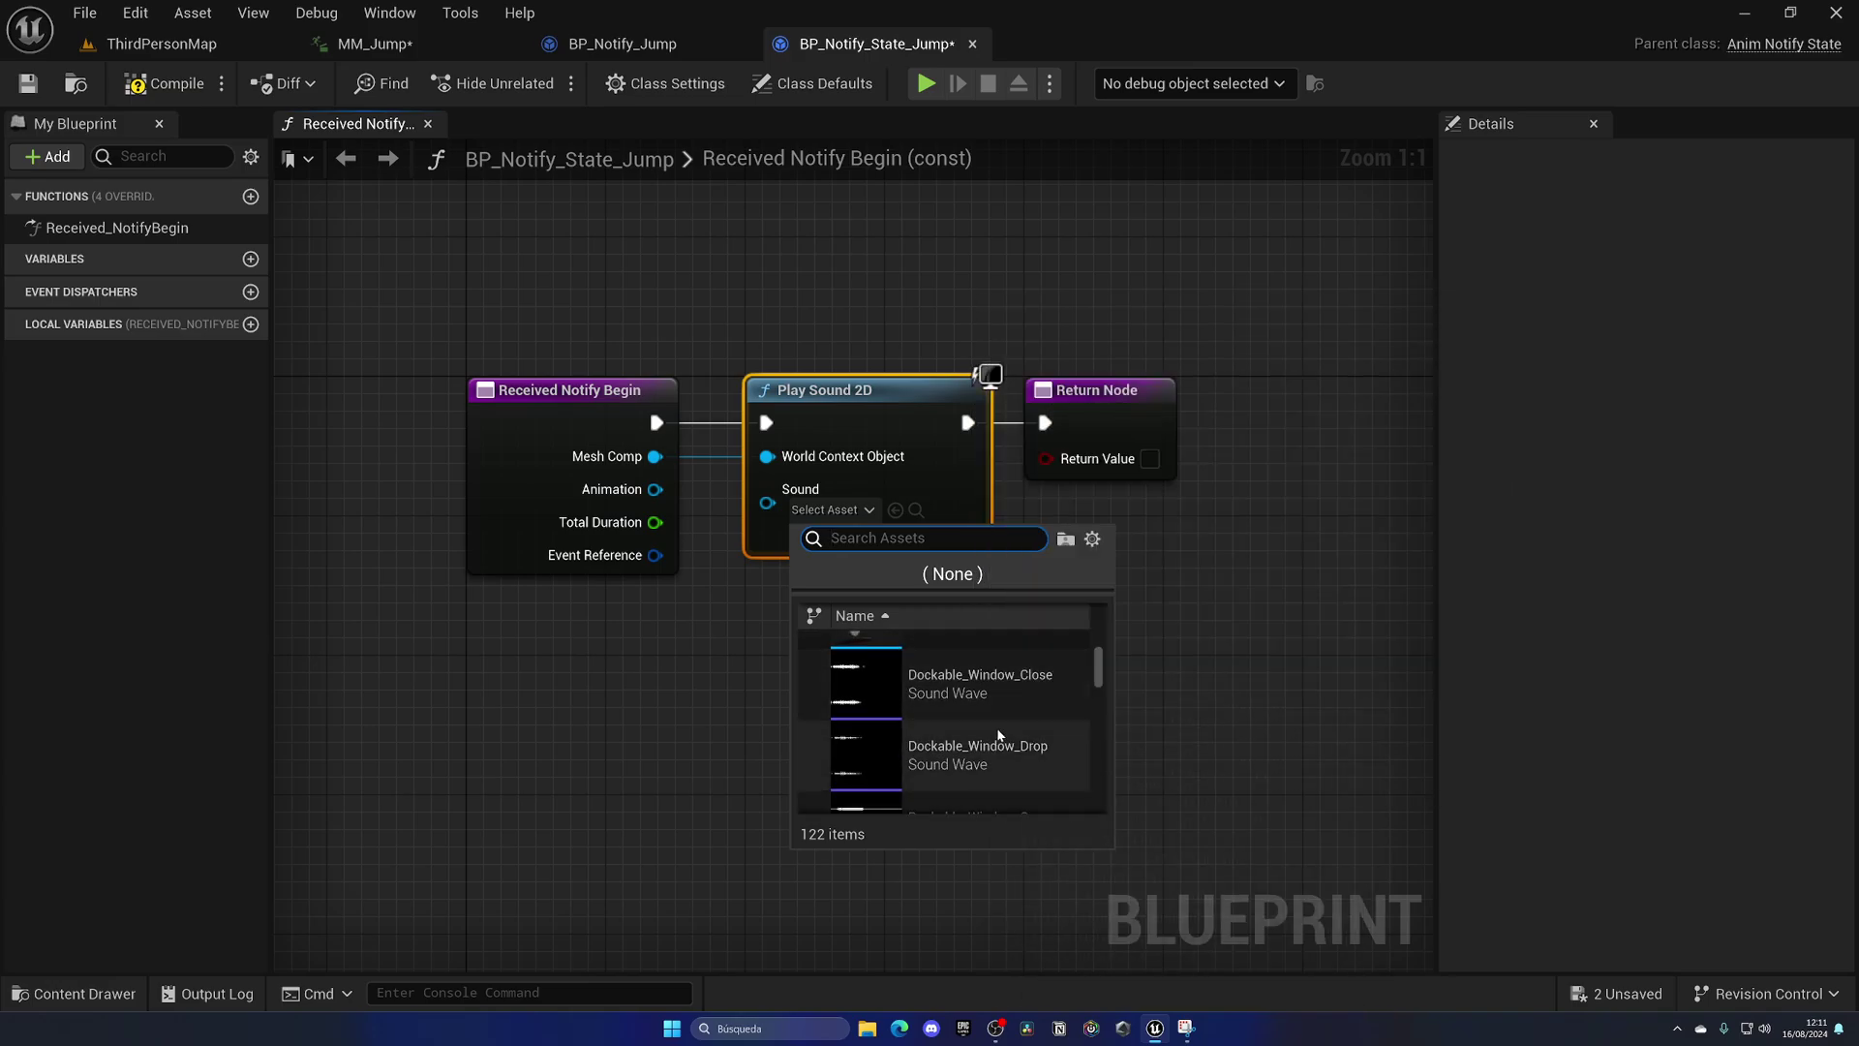
scroll(1022, 706, "down", 2)
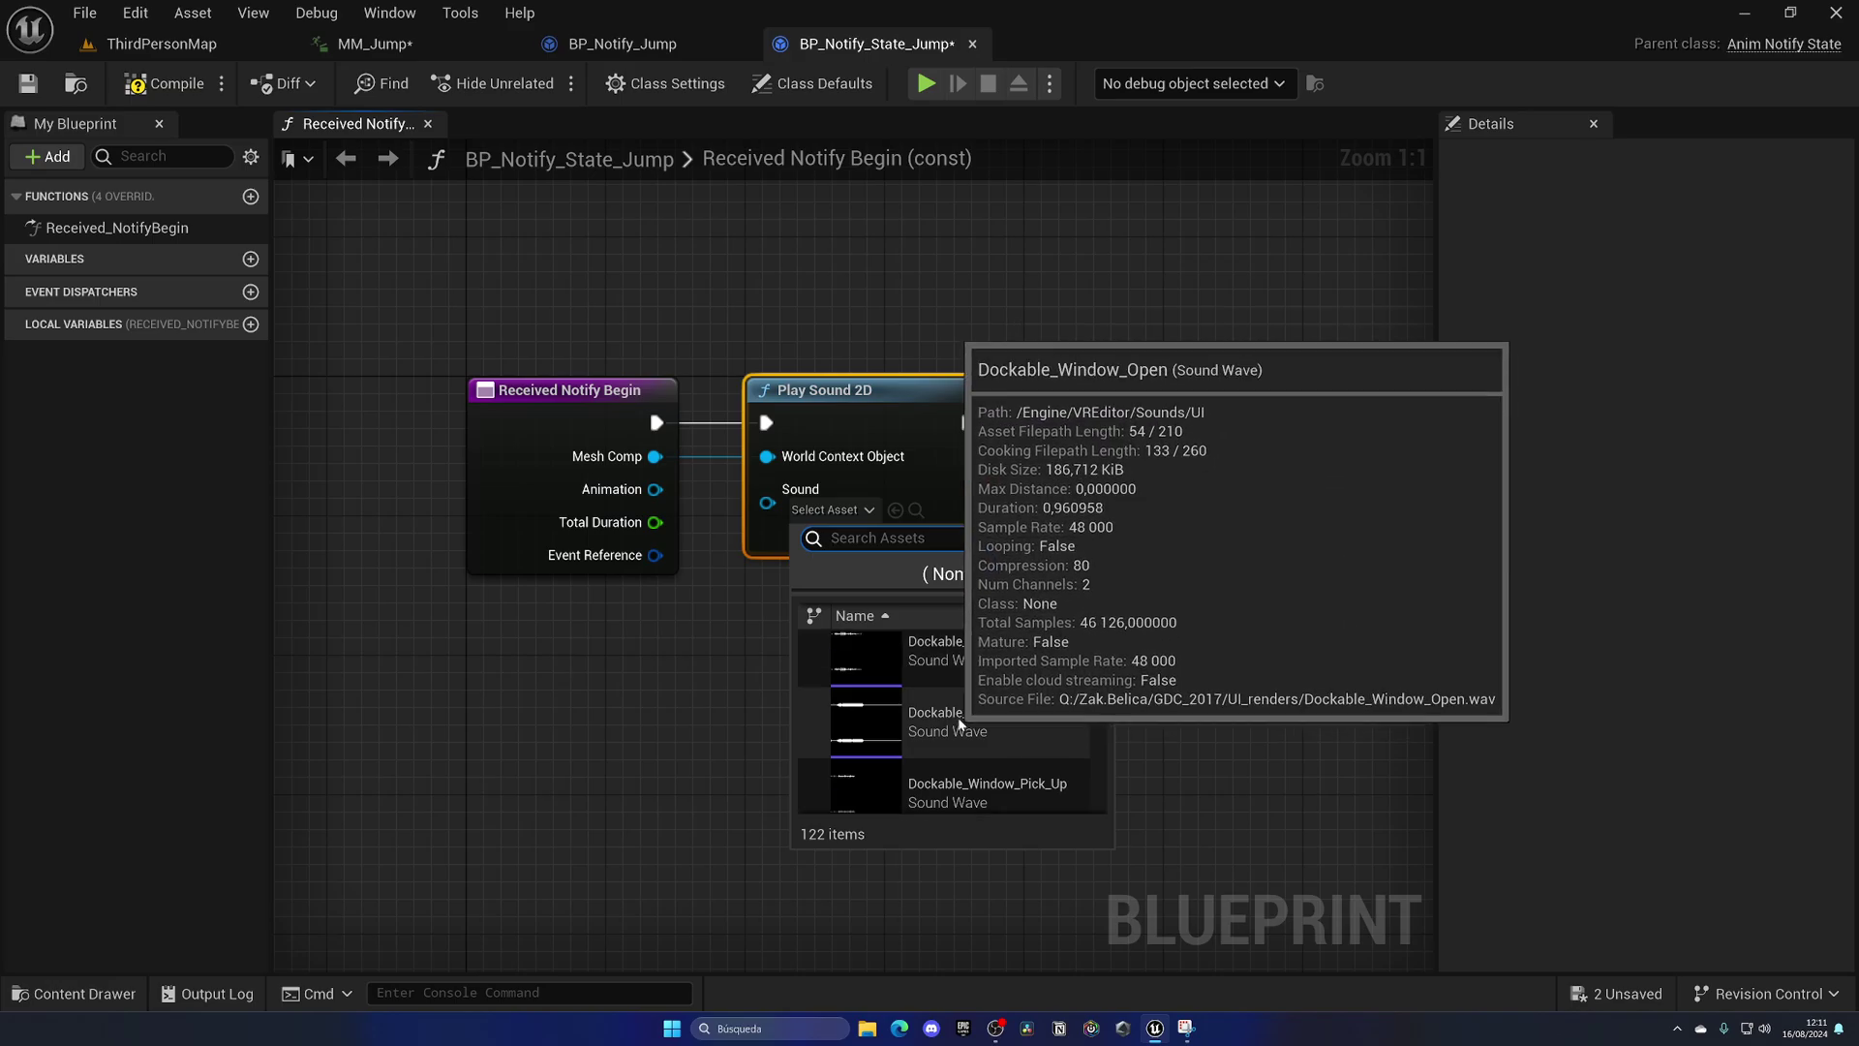
left_click(1011, 721)
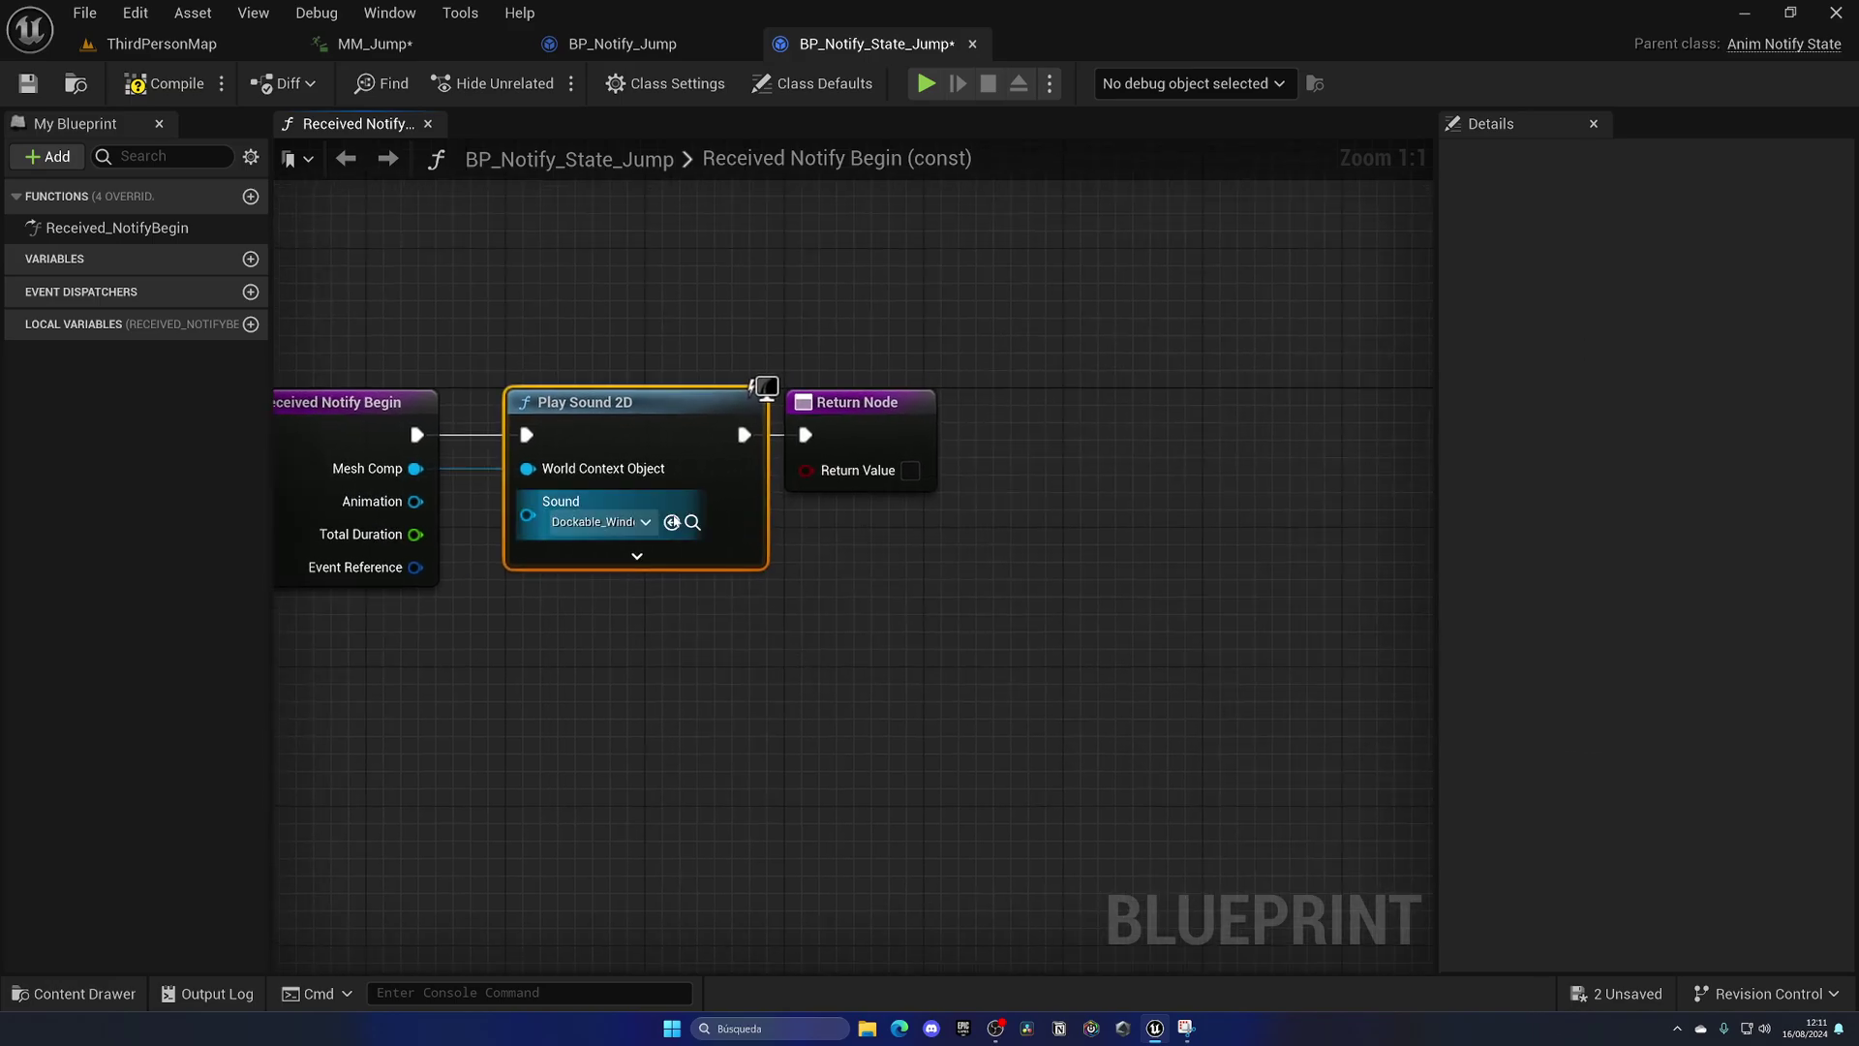
left_click(163, 83)
left_click(27, 83)
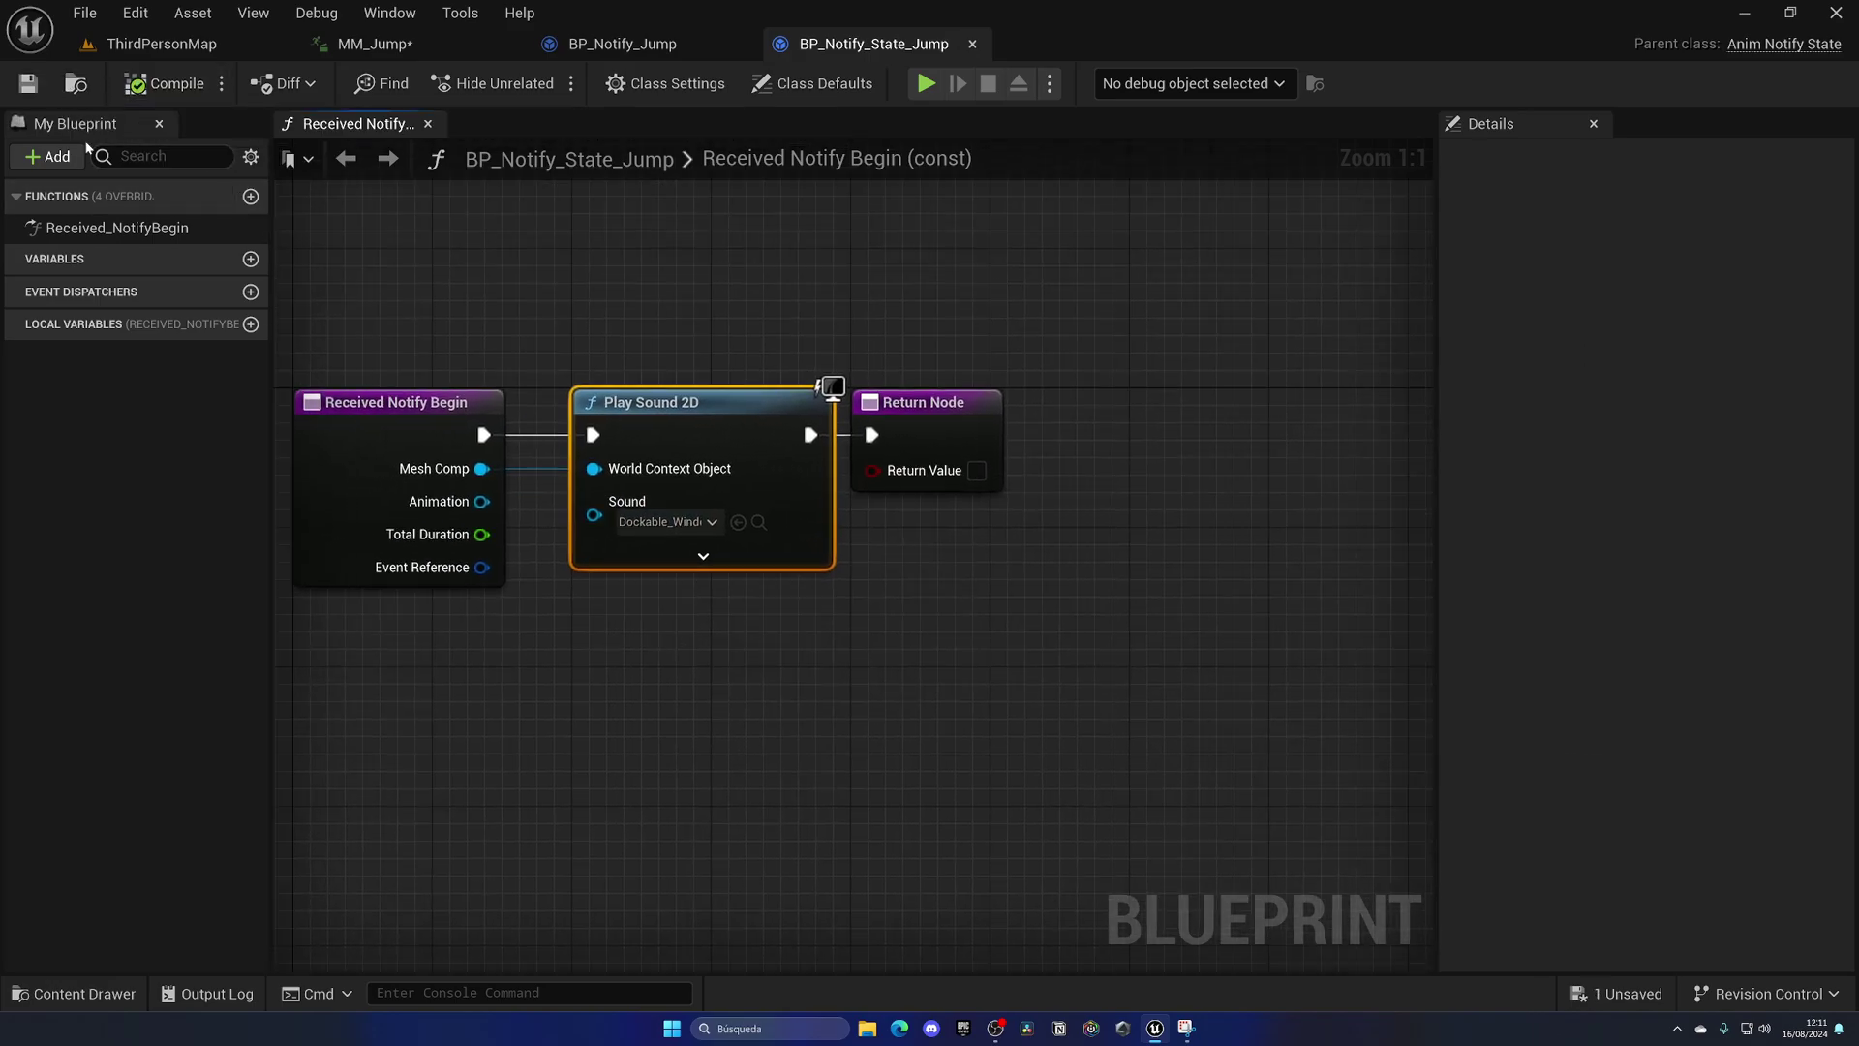
Override the Received Notify End function and move its Return Node away from the entry node
left_click(184, 196)
left_click(232, 299)
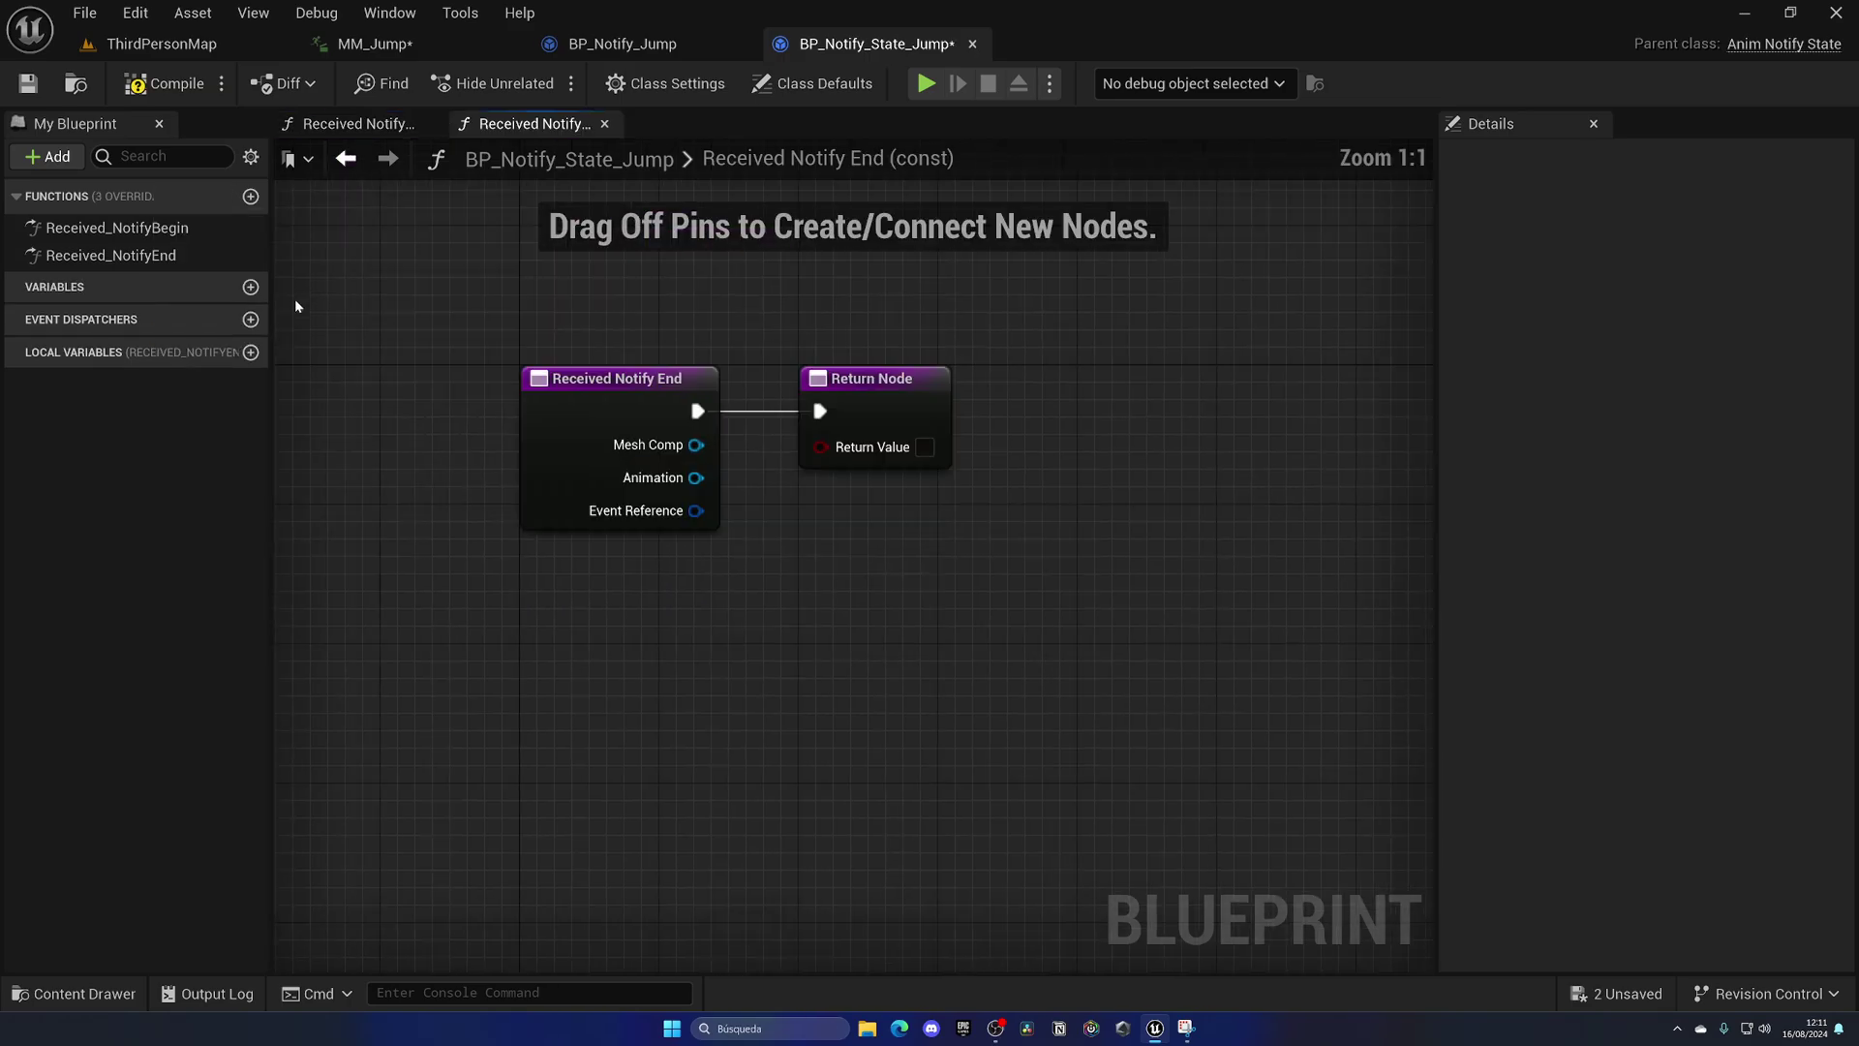
left_click_drag(659, 497, 934, 497)
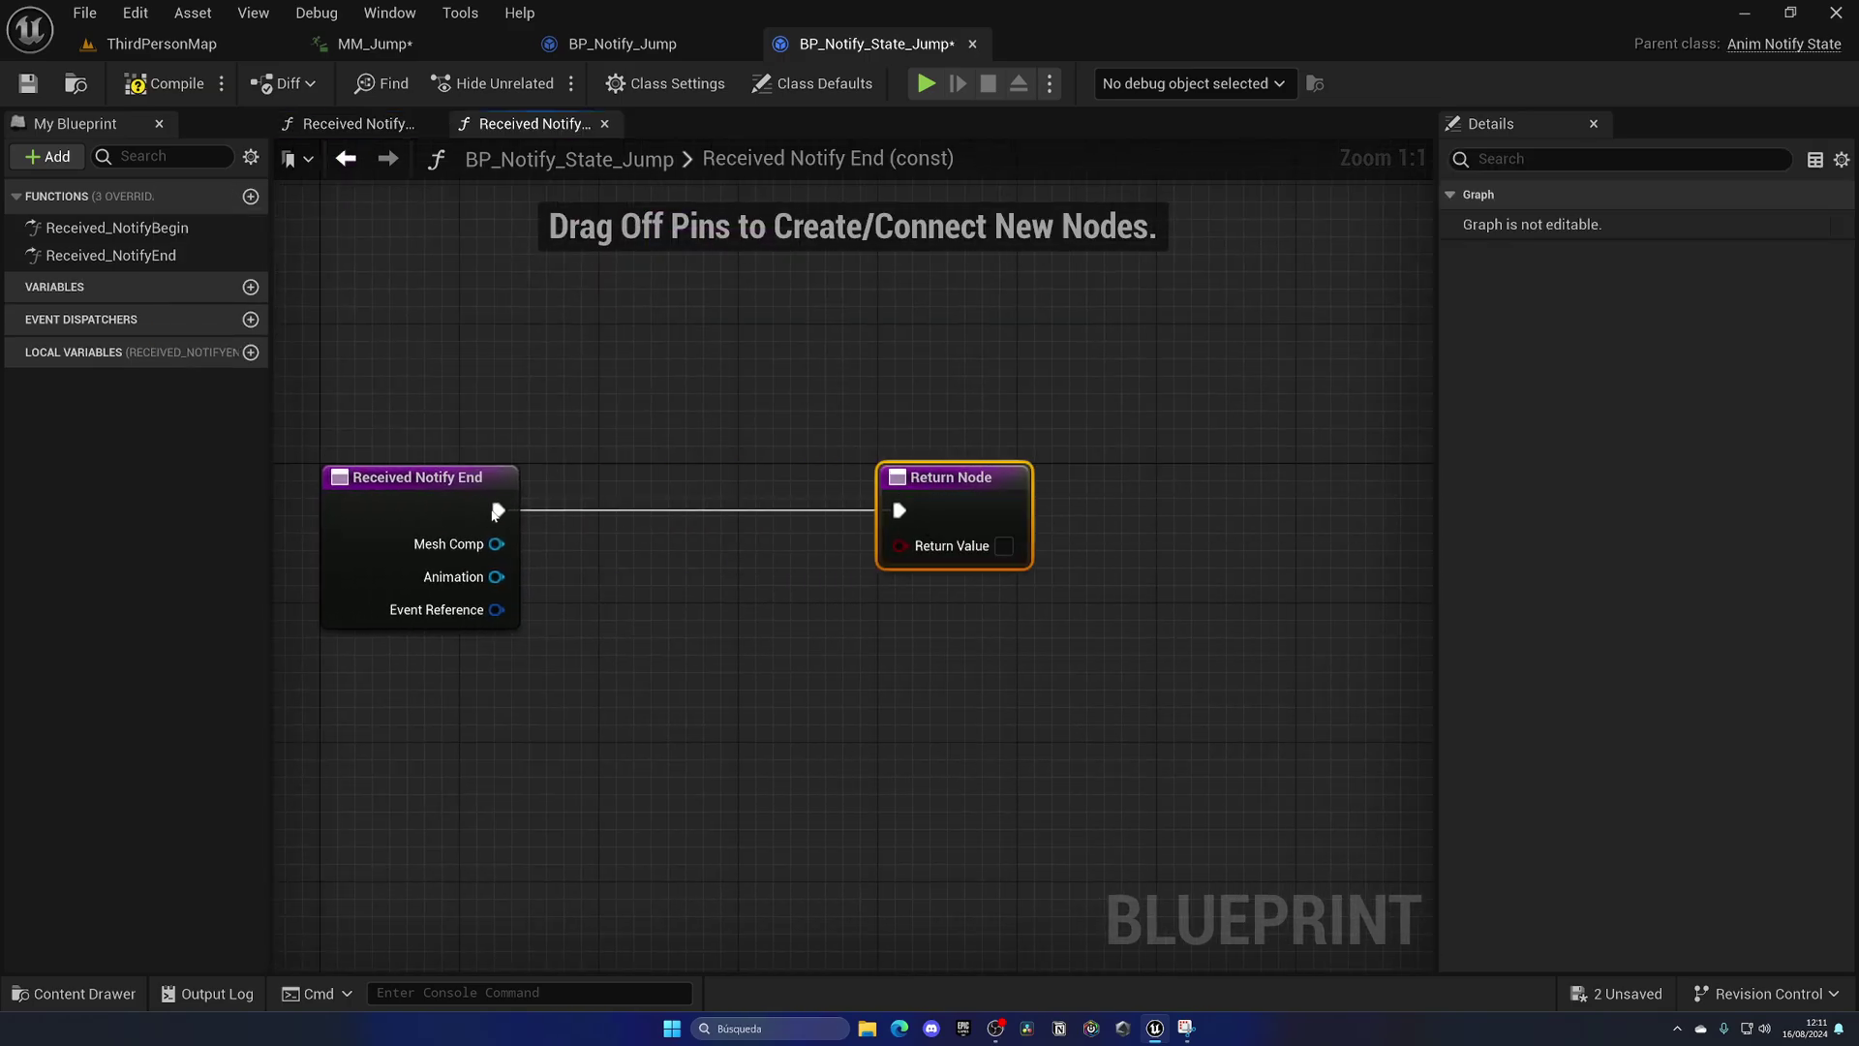
Insert a Play Sound 2D node after Received Notify End and connect Mesh Comp to its World Context Object
left_click_drag(498, 510, 637, 504)
type("play sound")
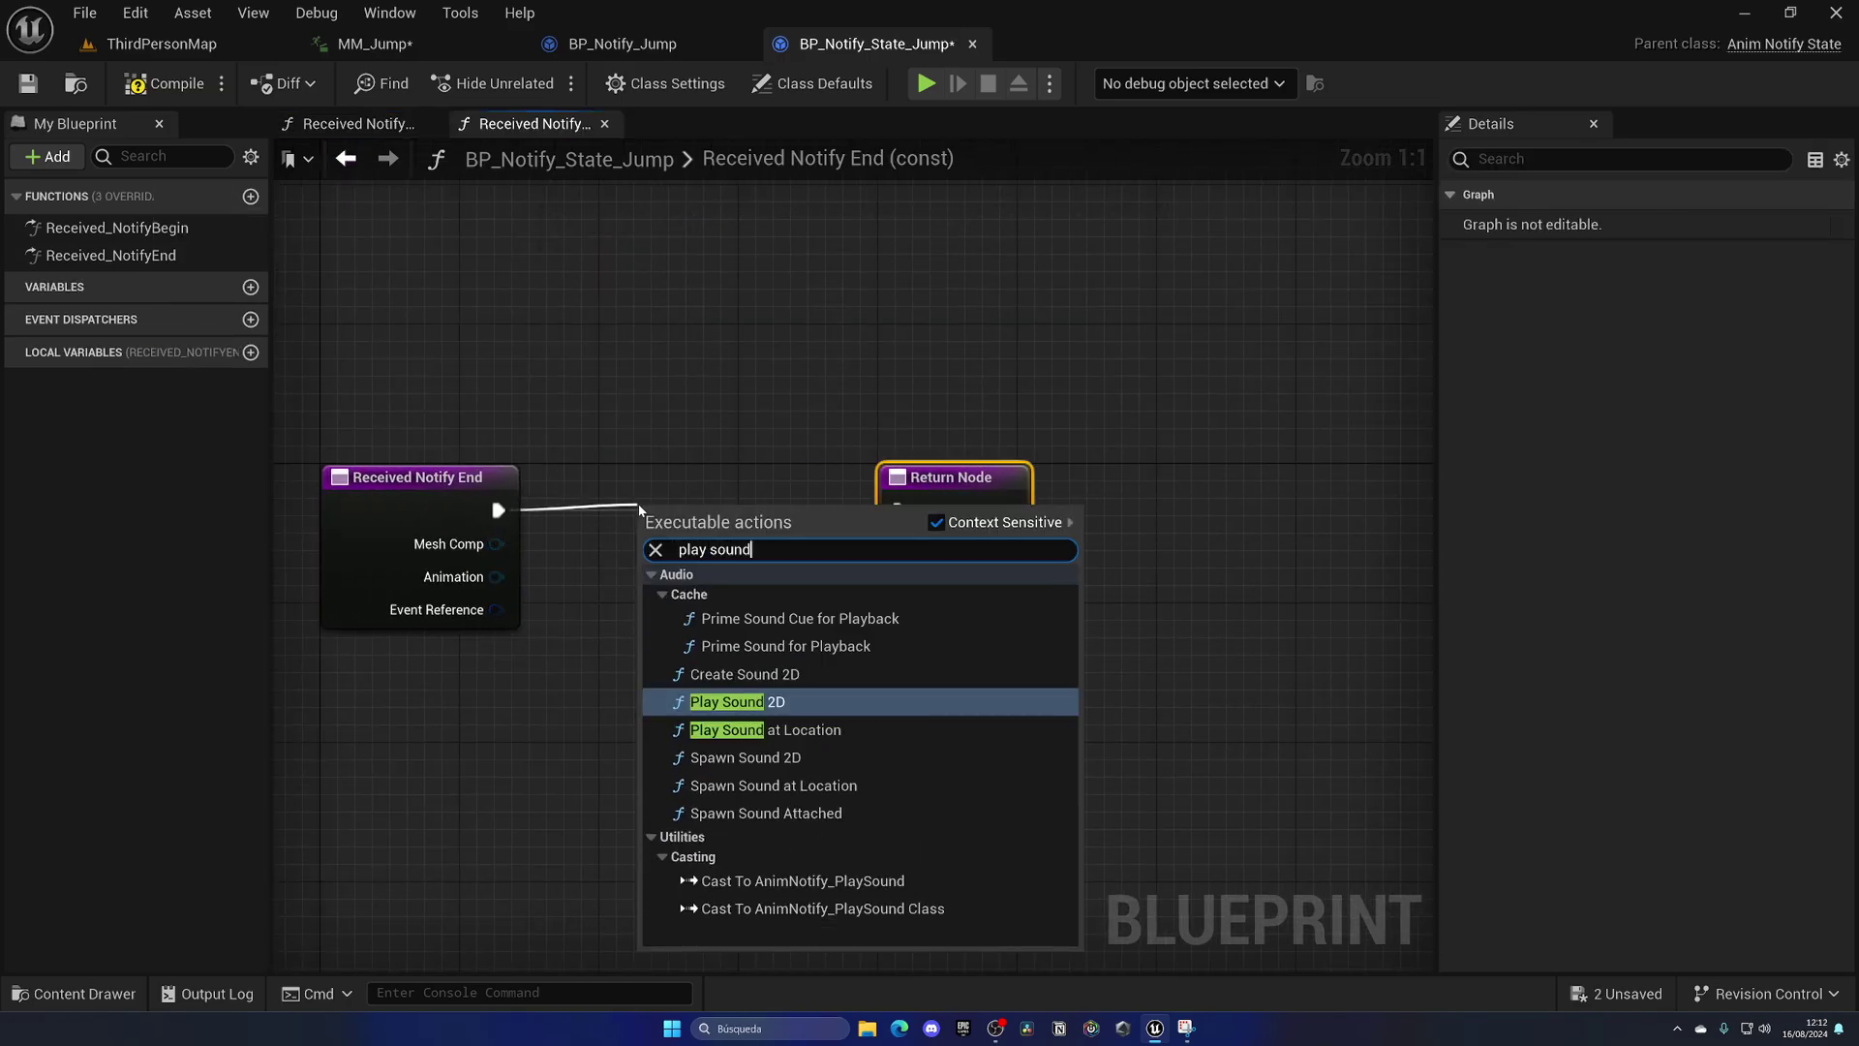
left_click(736, 701)
left_click_drag(497, 543, 656, 578)
left_click_drag(811, 524, 759, 490)
Set the Received Notify End sound to Explosion02, then compile and save the Blueprint
left_click(668, 597)
scroll(779, 802, "down", 5)
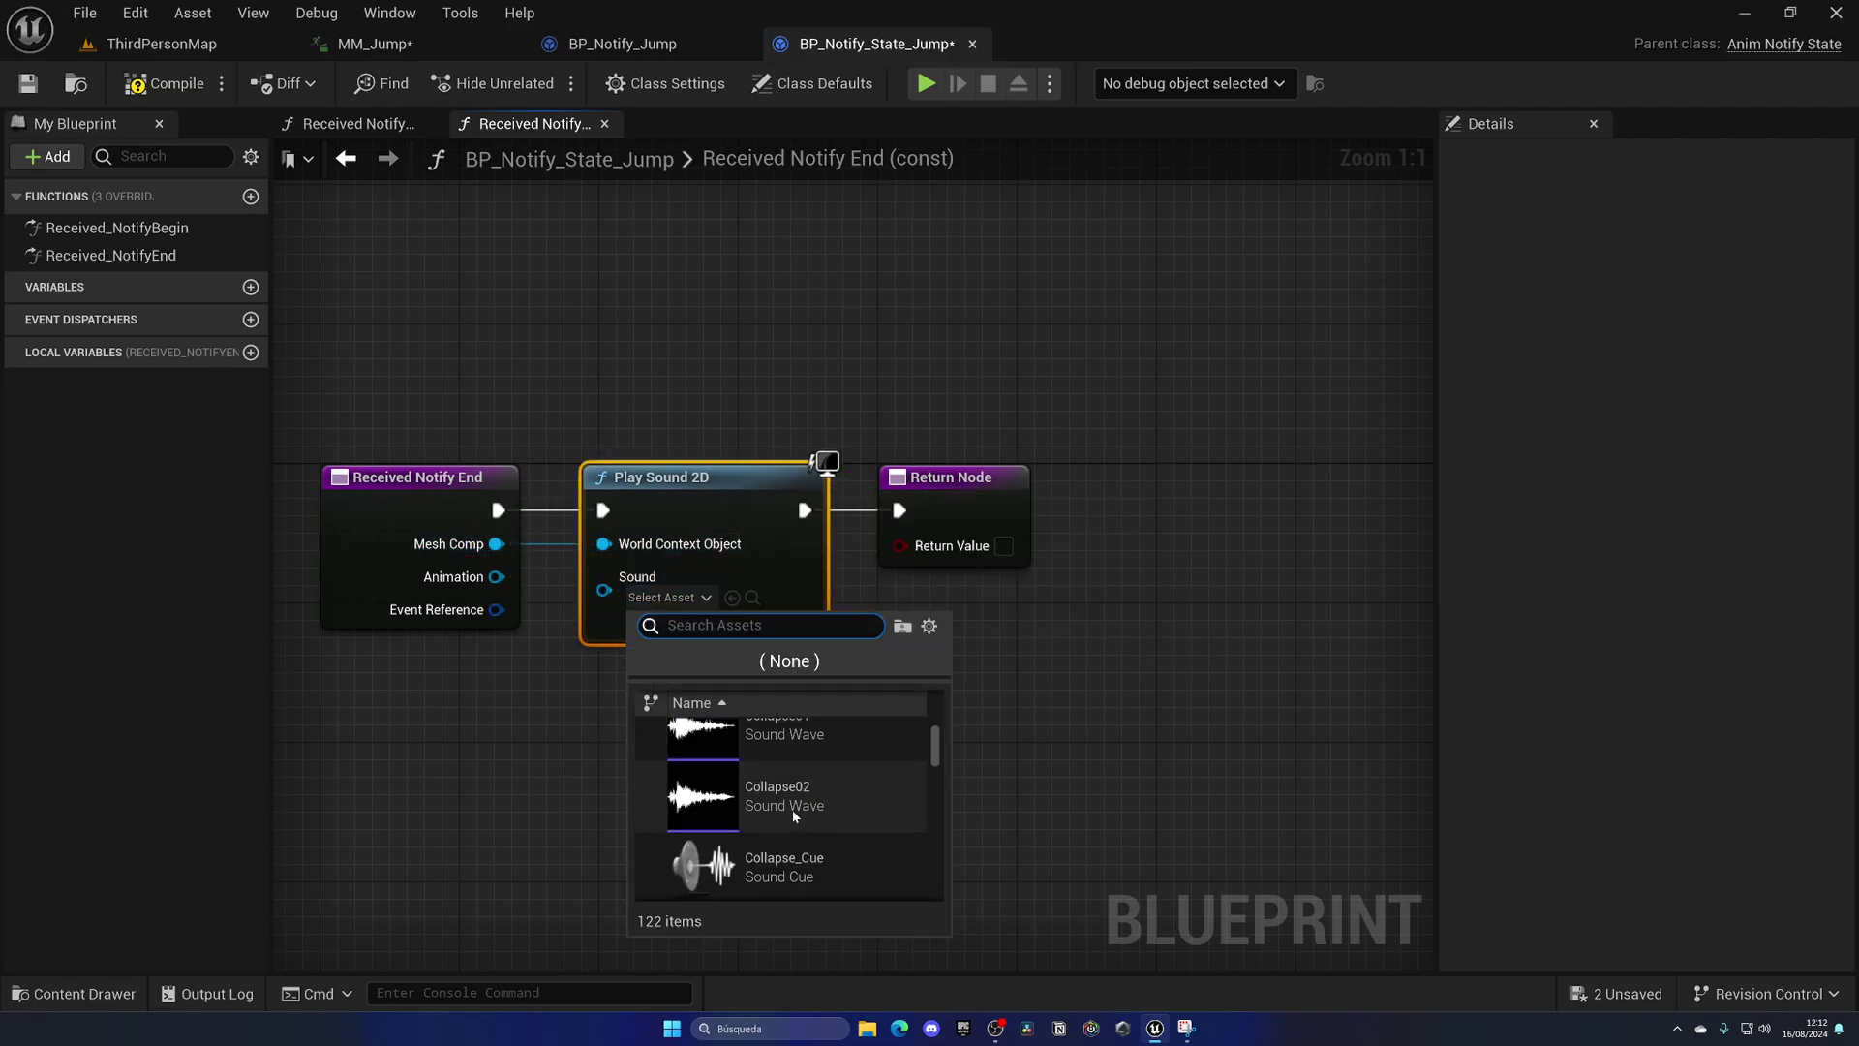
scroll(777, 801, "down", 3)
left_click(785, 755)
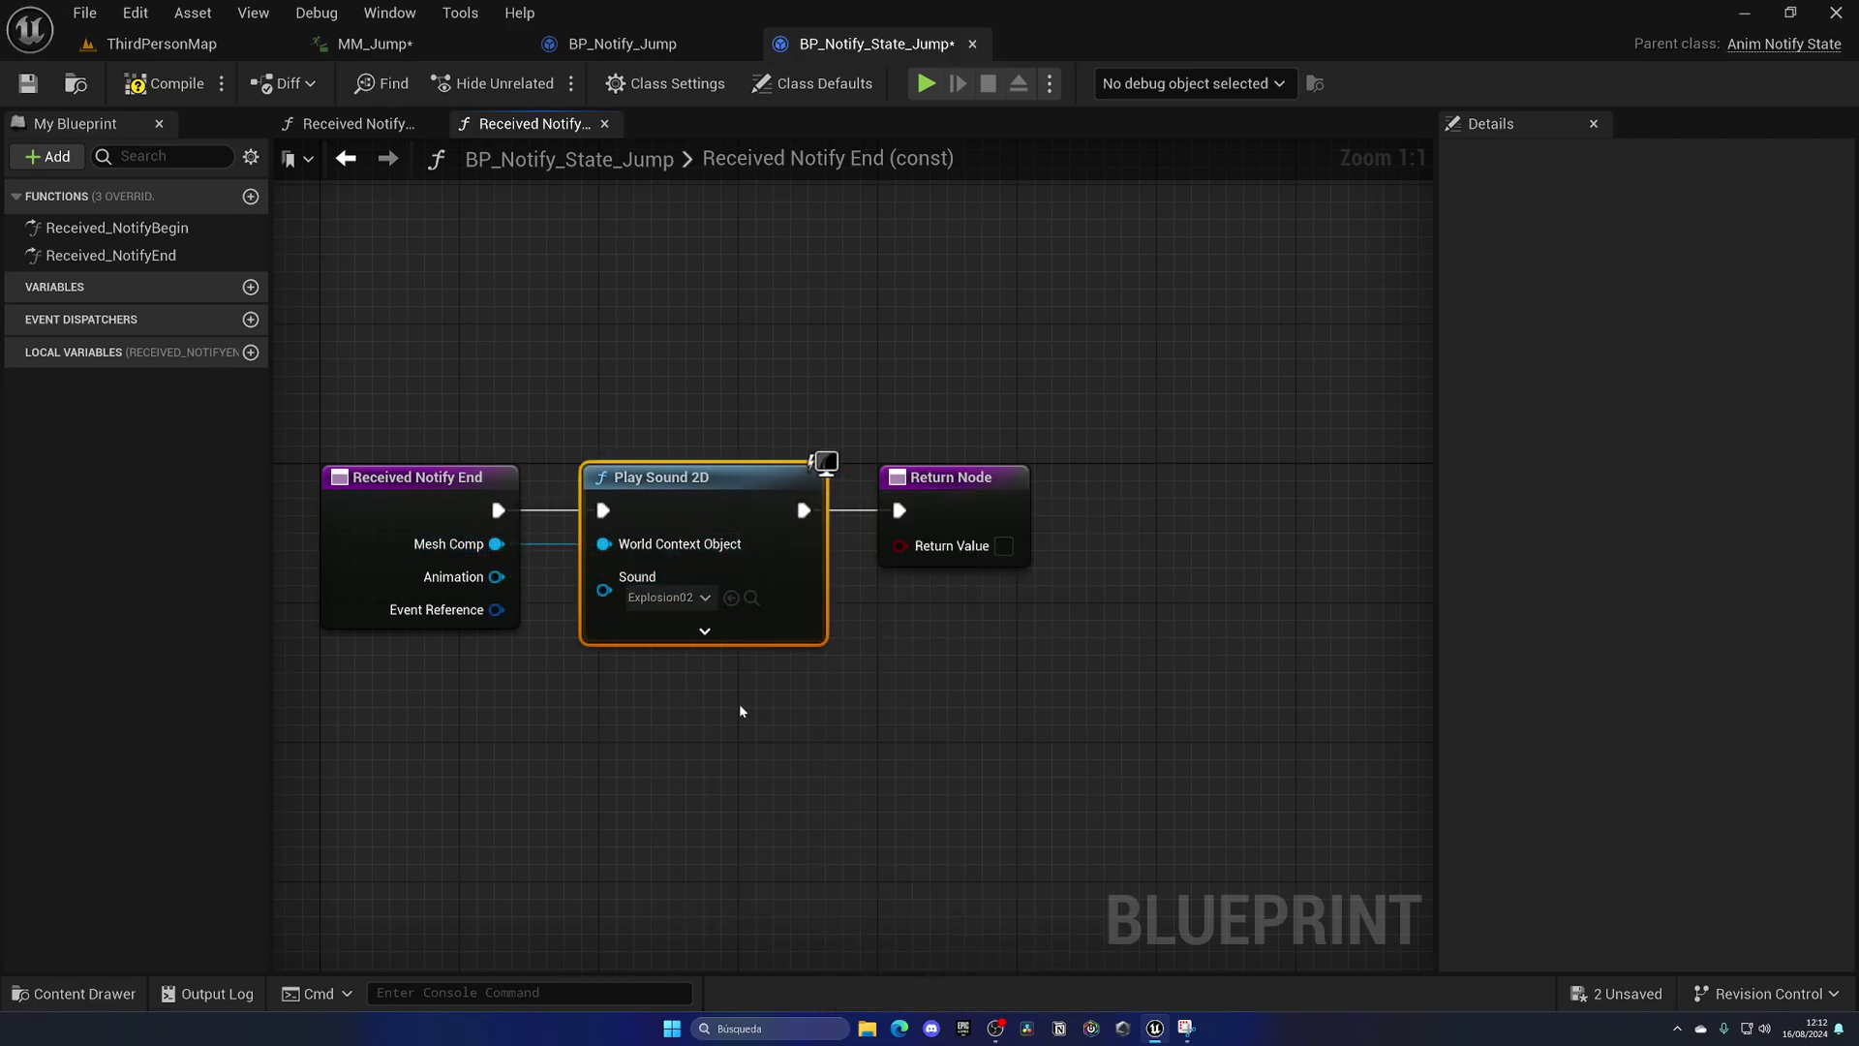
left_click(155, 83)
Add the BP_Notify_State_Jump notify state to MM_Jump's notify track, spanning about frame 3 to frame 20
left_click(374, 44)
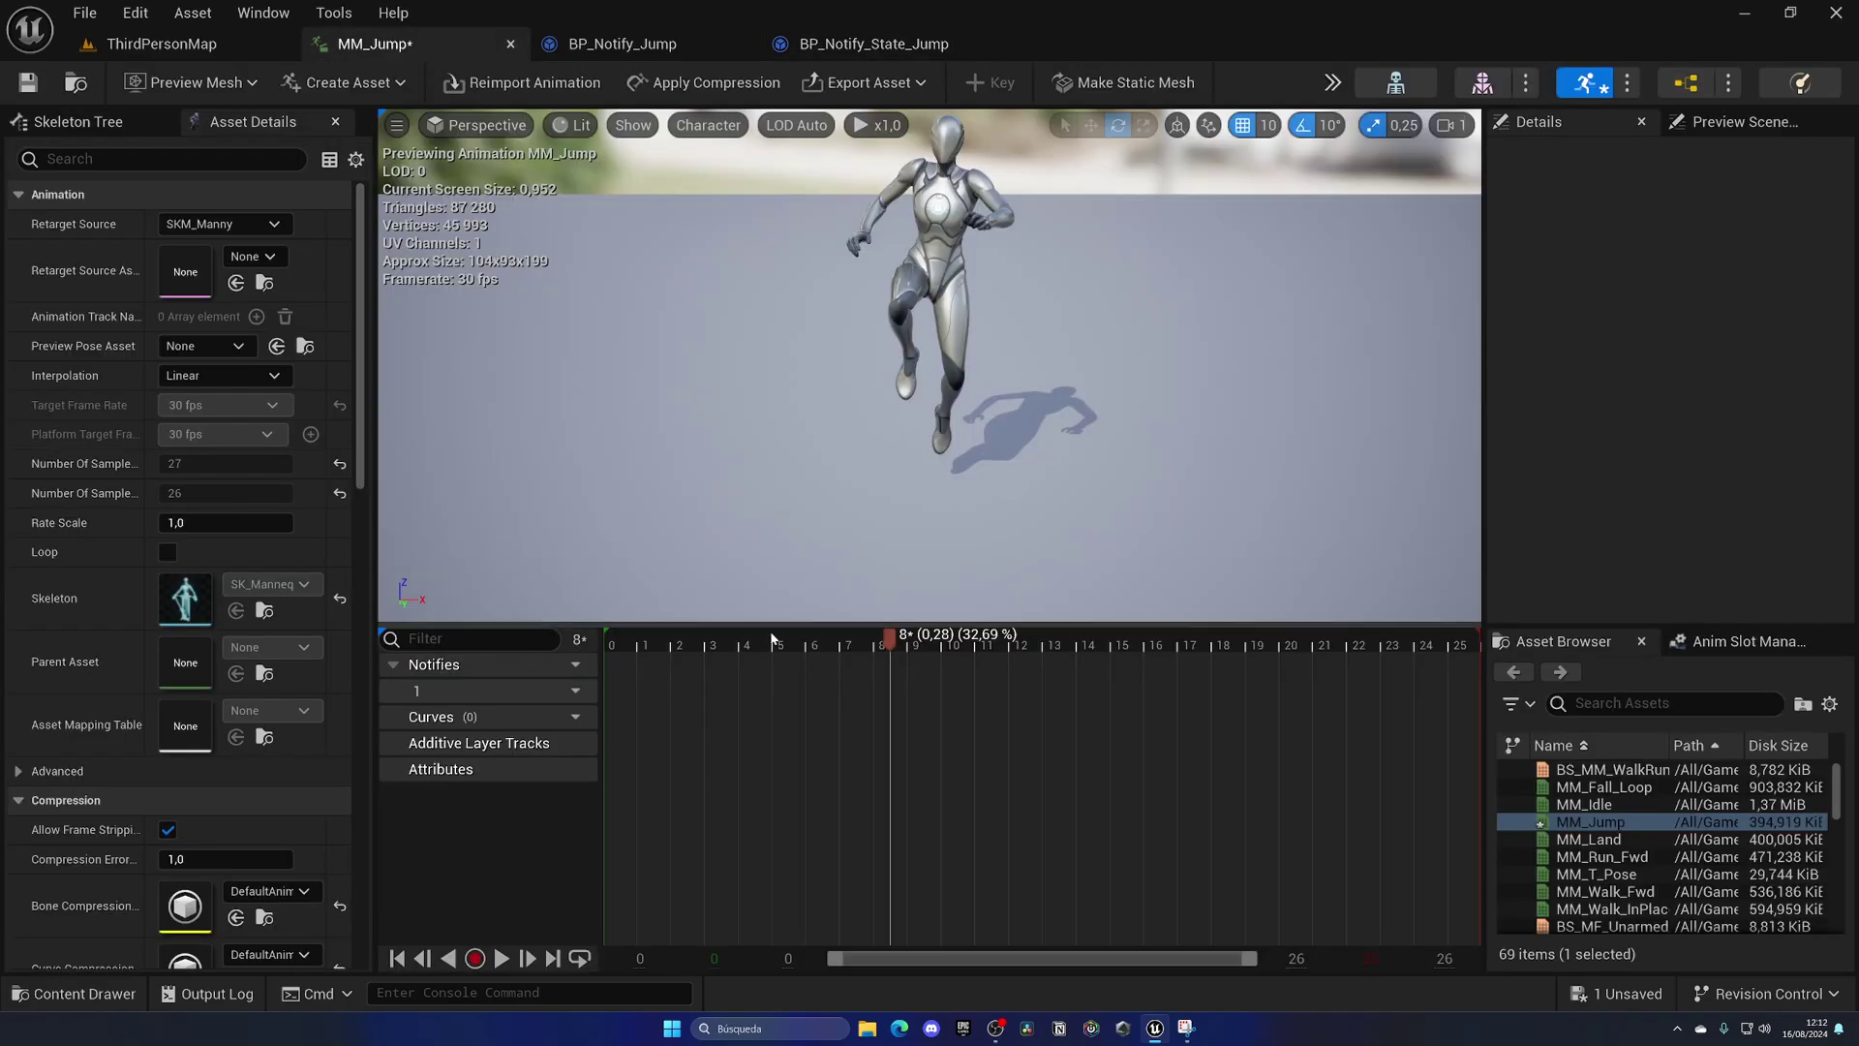
right_click(803, 690)
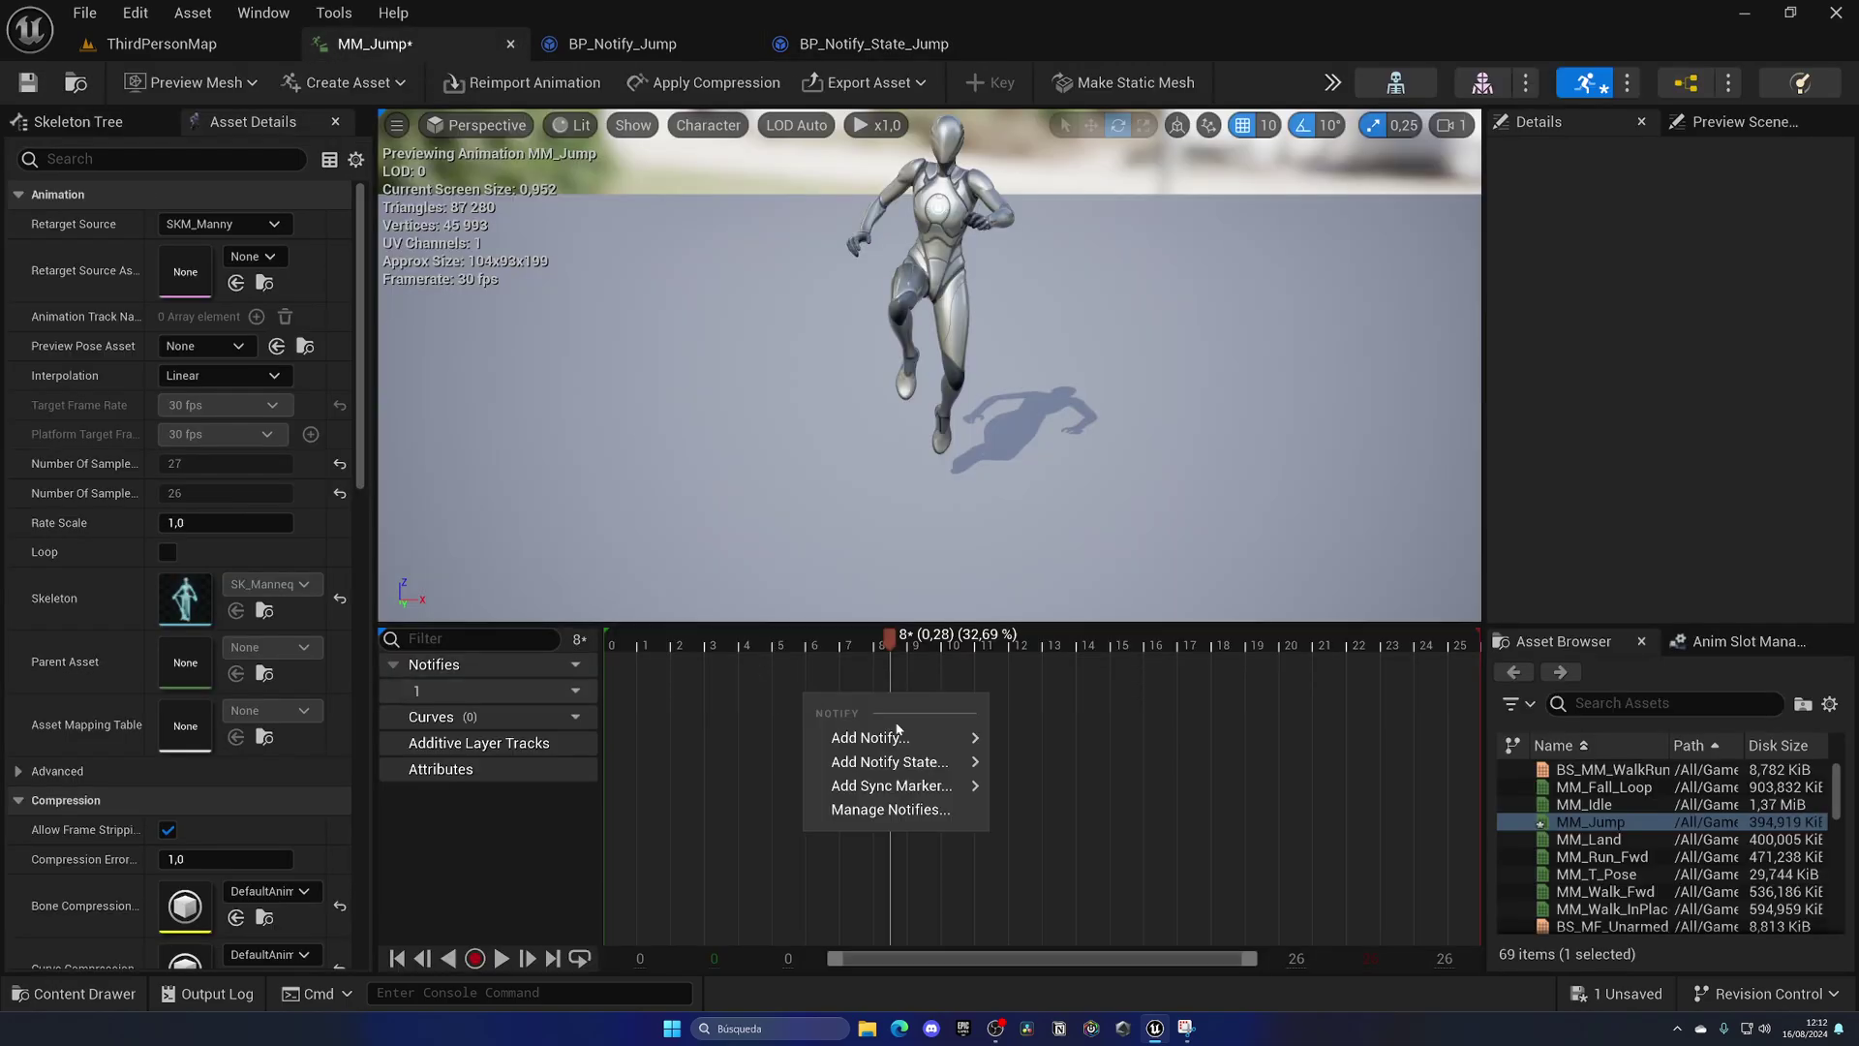
mouse_move(923, 767)
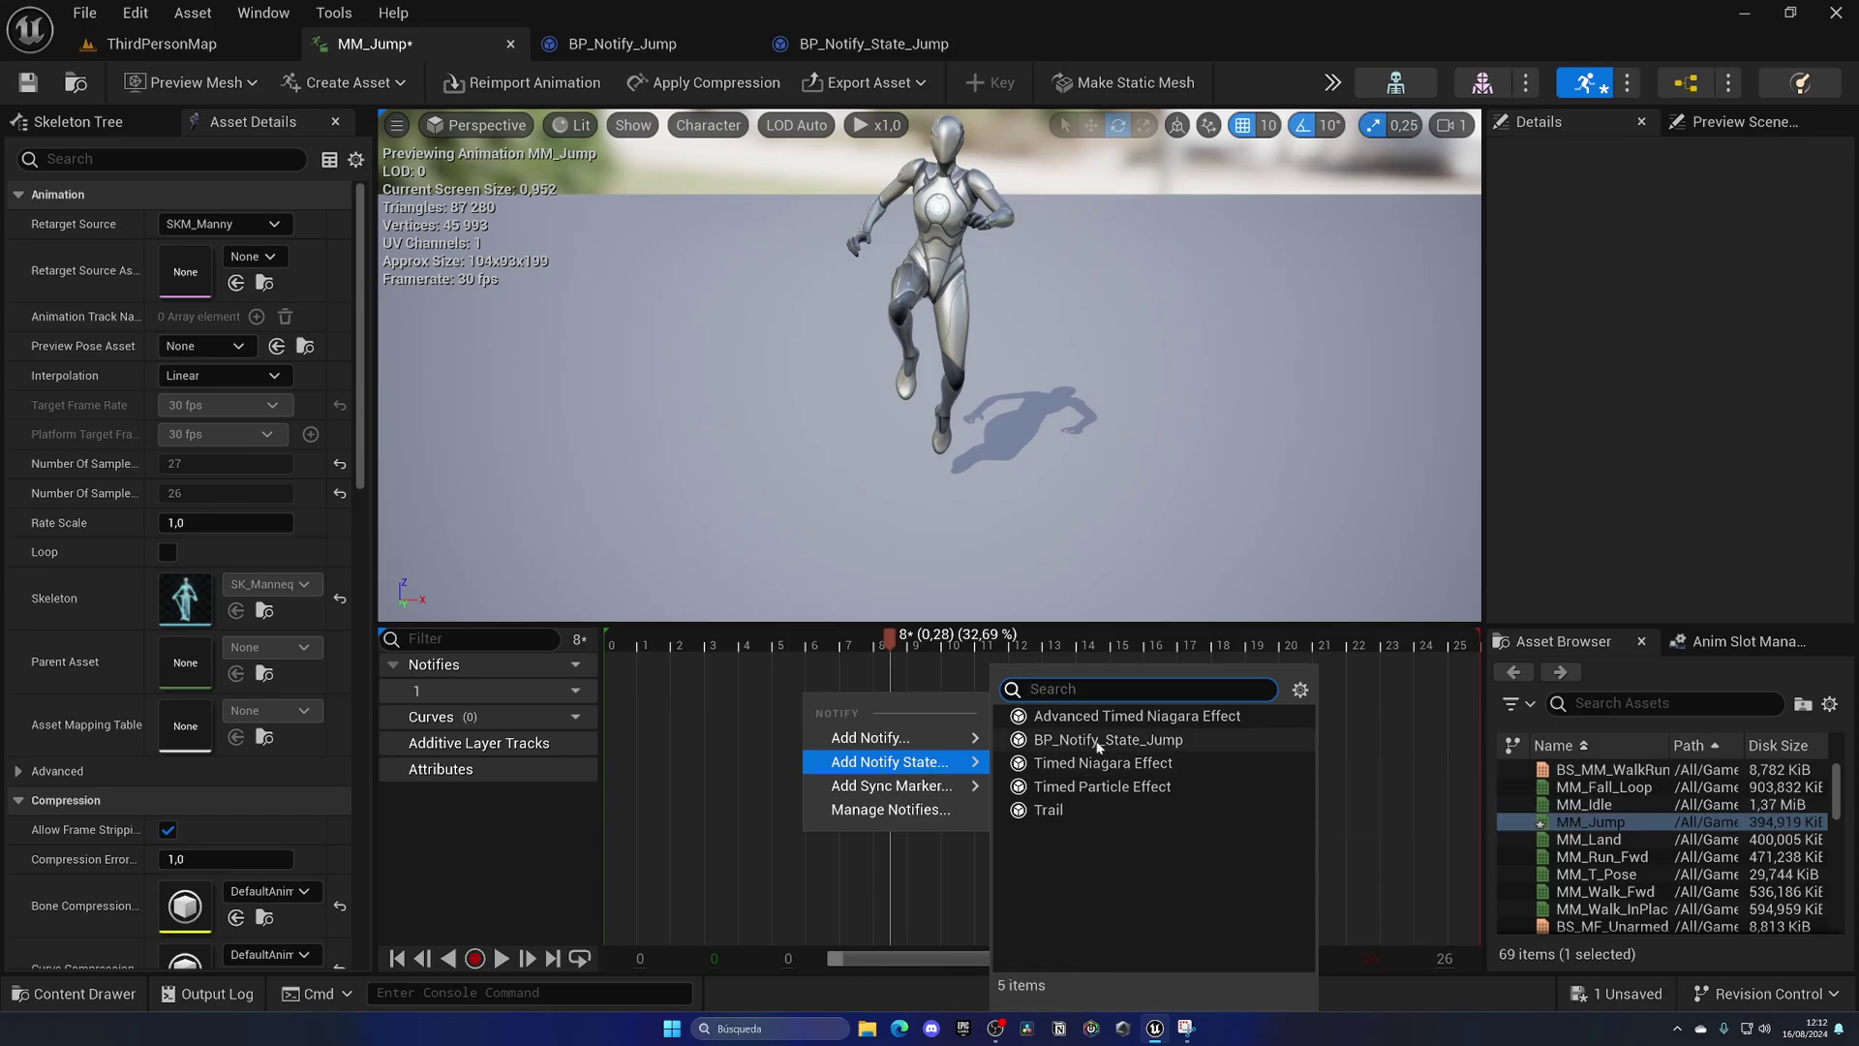
left_click(1128, 740)
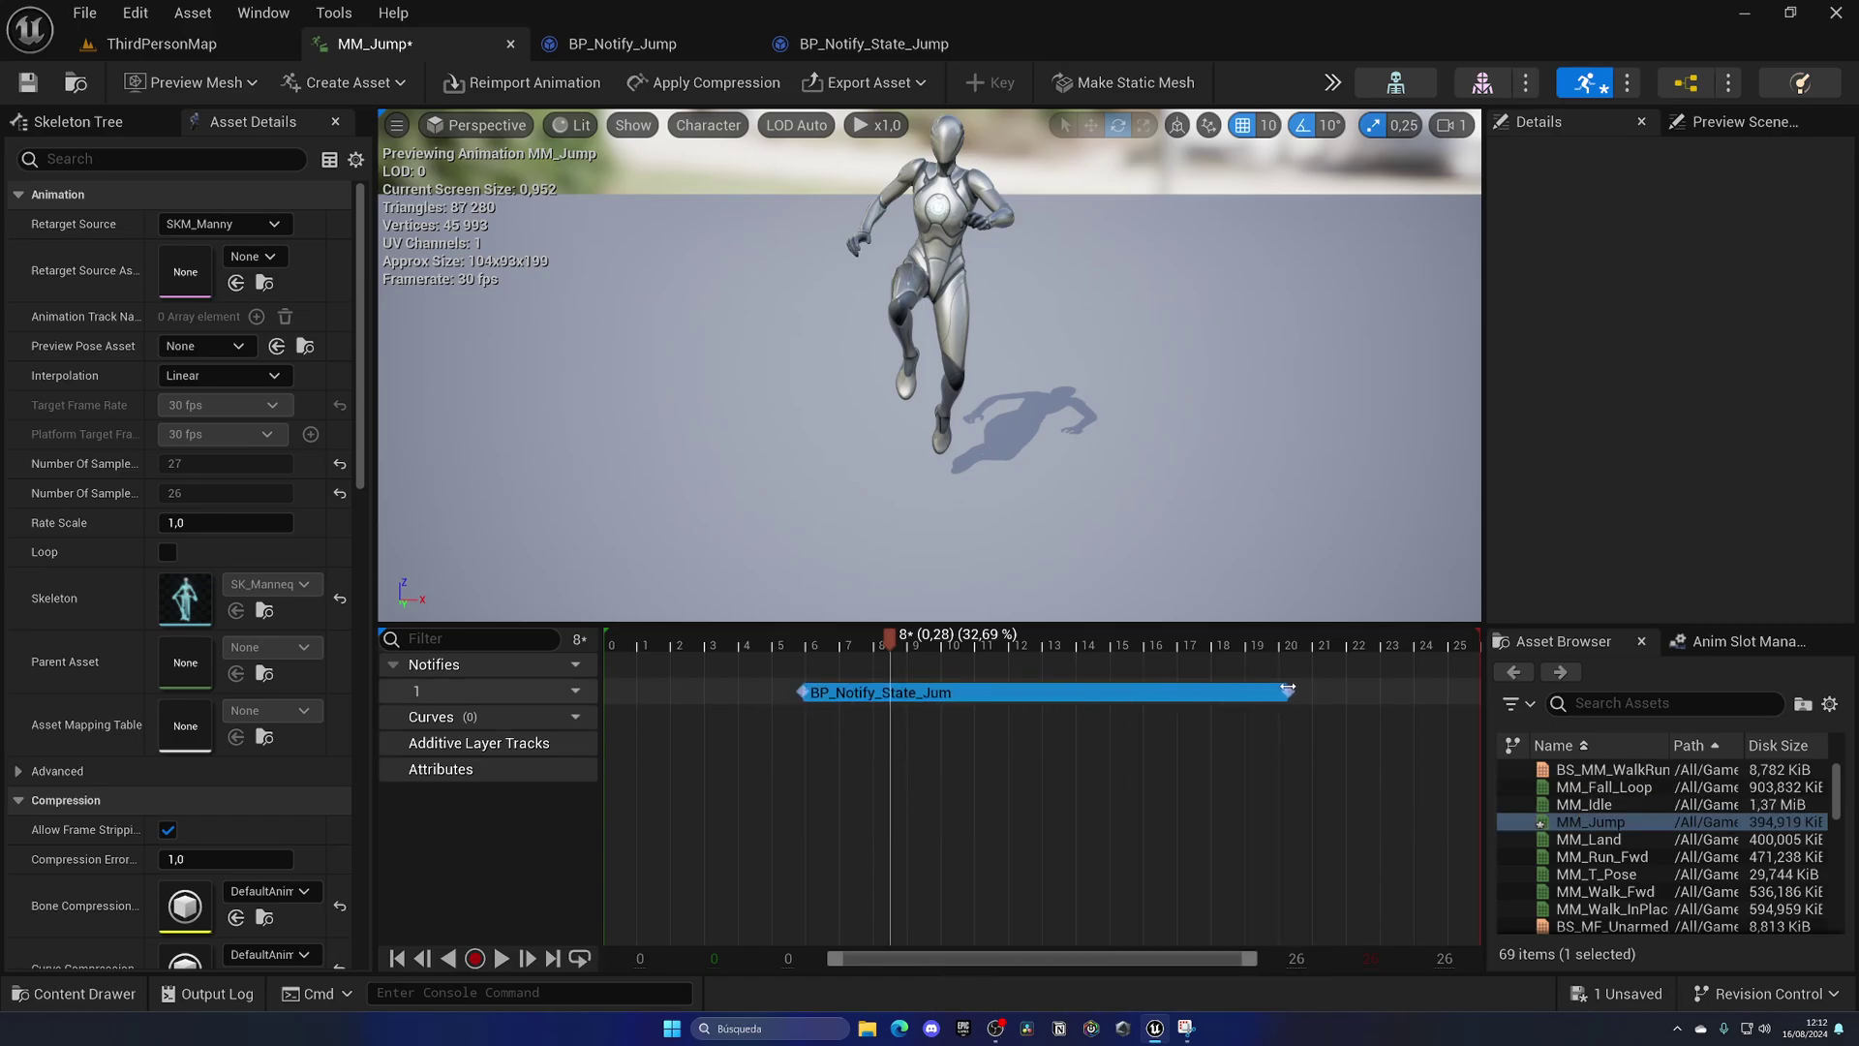
left_click(1288, 689)
left_click_drag(802, 691, 748, 688)
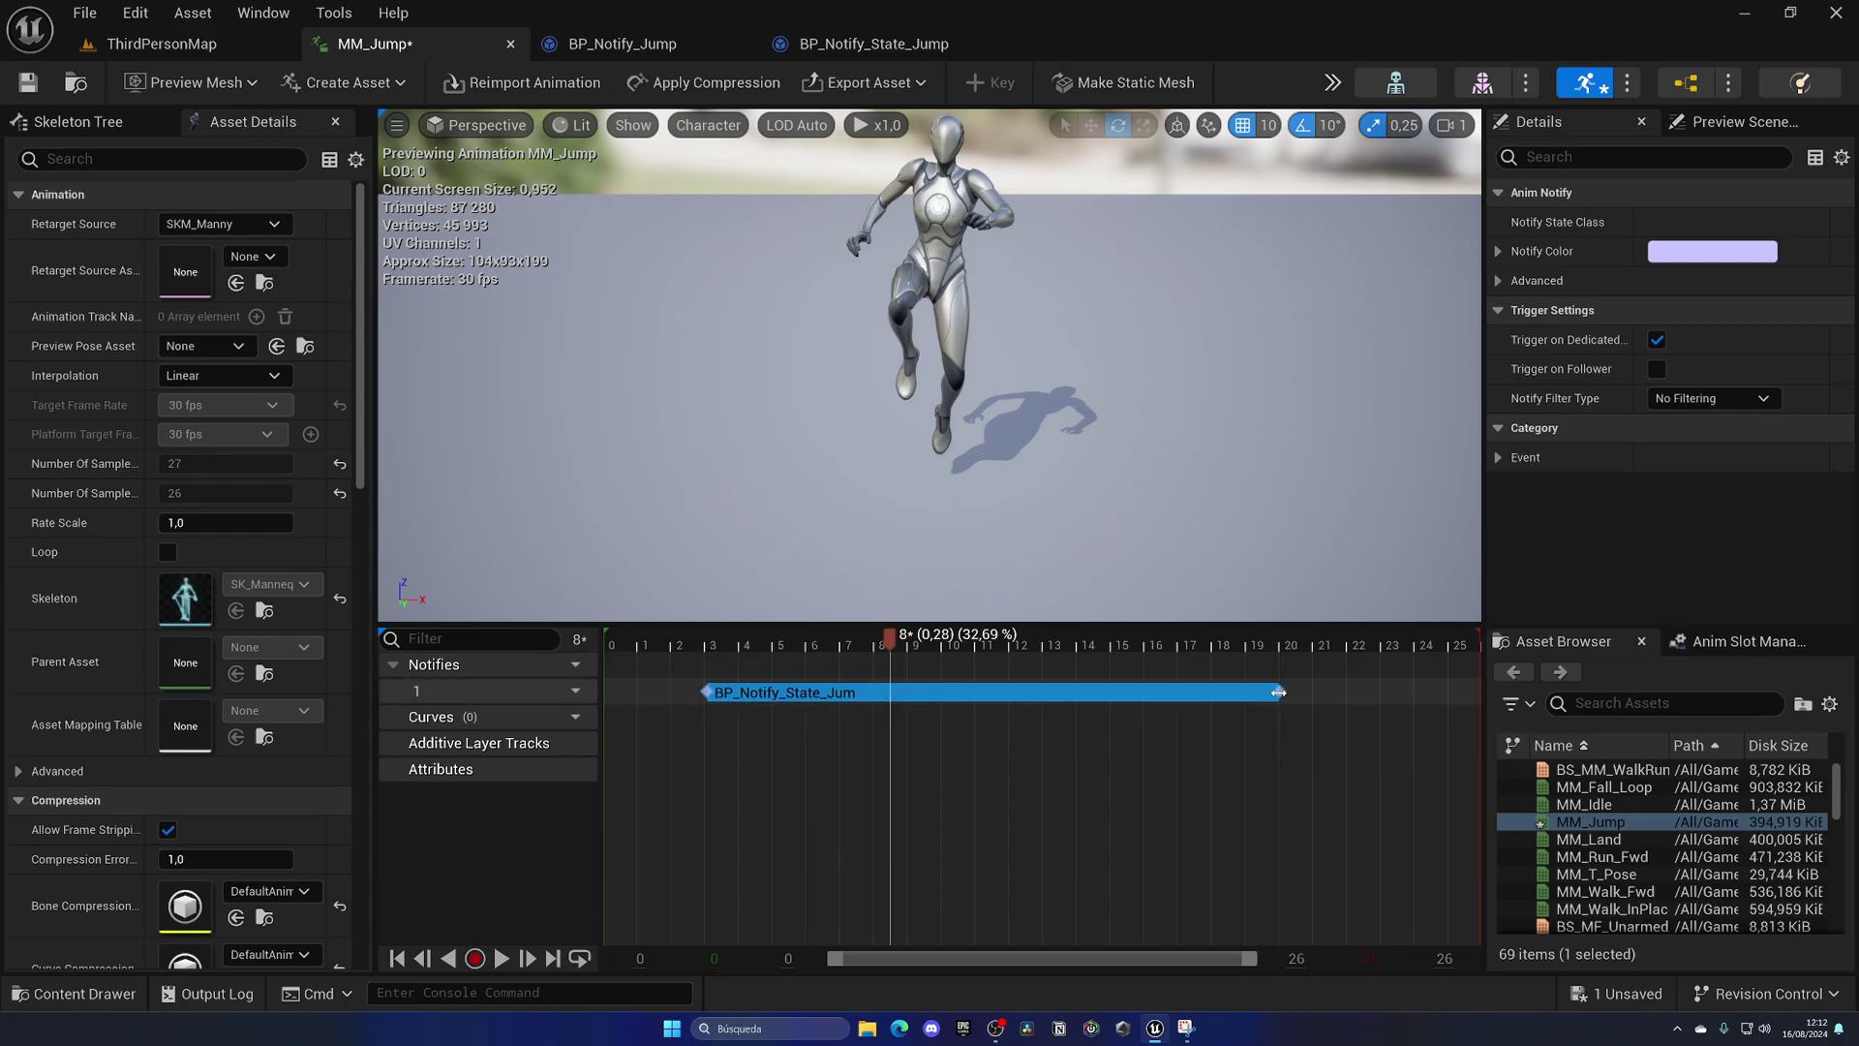
Scrub MM_Jump from about frame 1 to frame 21 to preview the notify state's begin and end sounds
left_click(822, 643)
left_click_drag(822, 643, 652, 646)
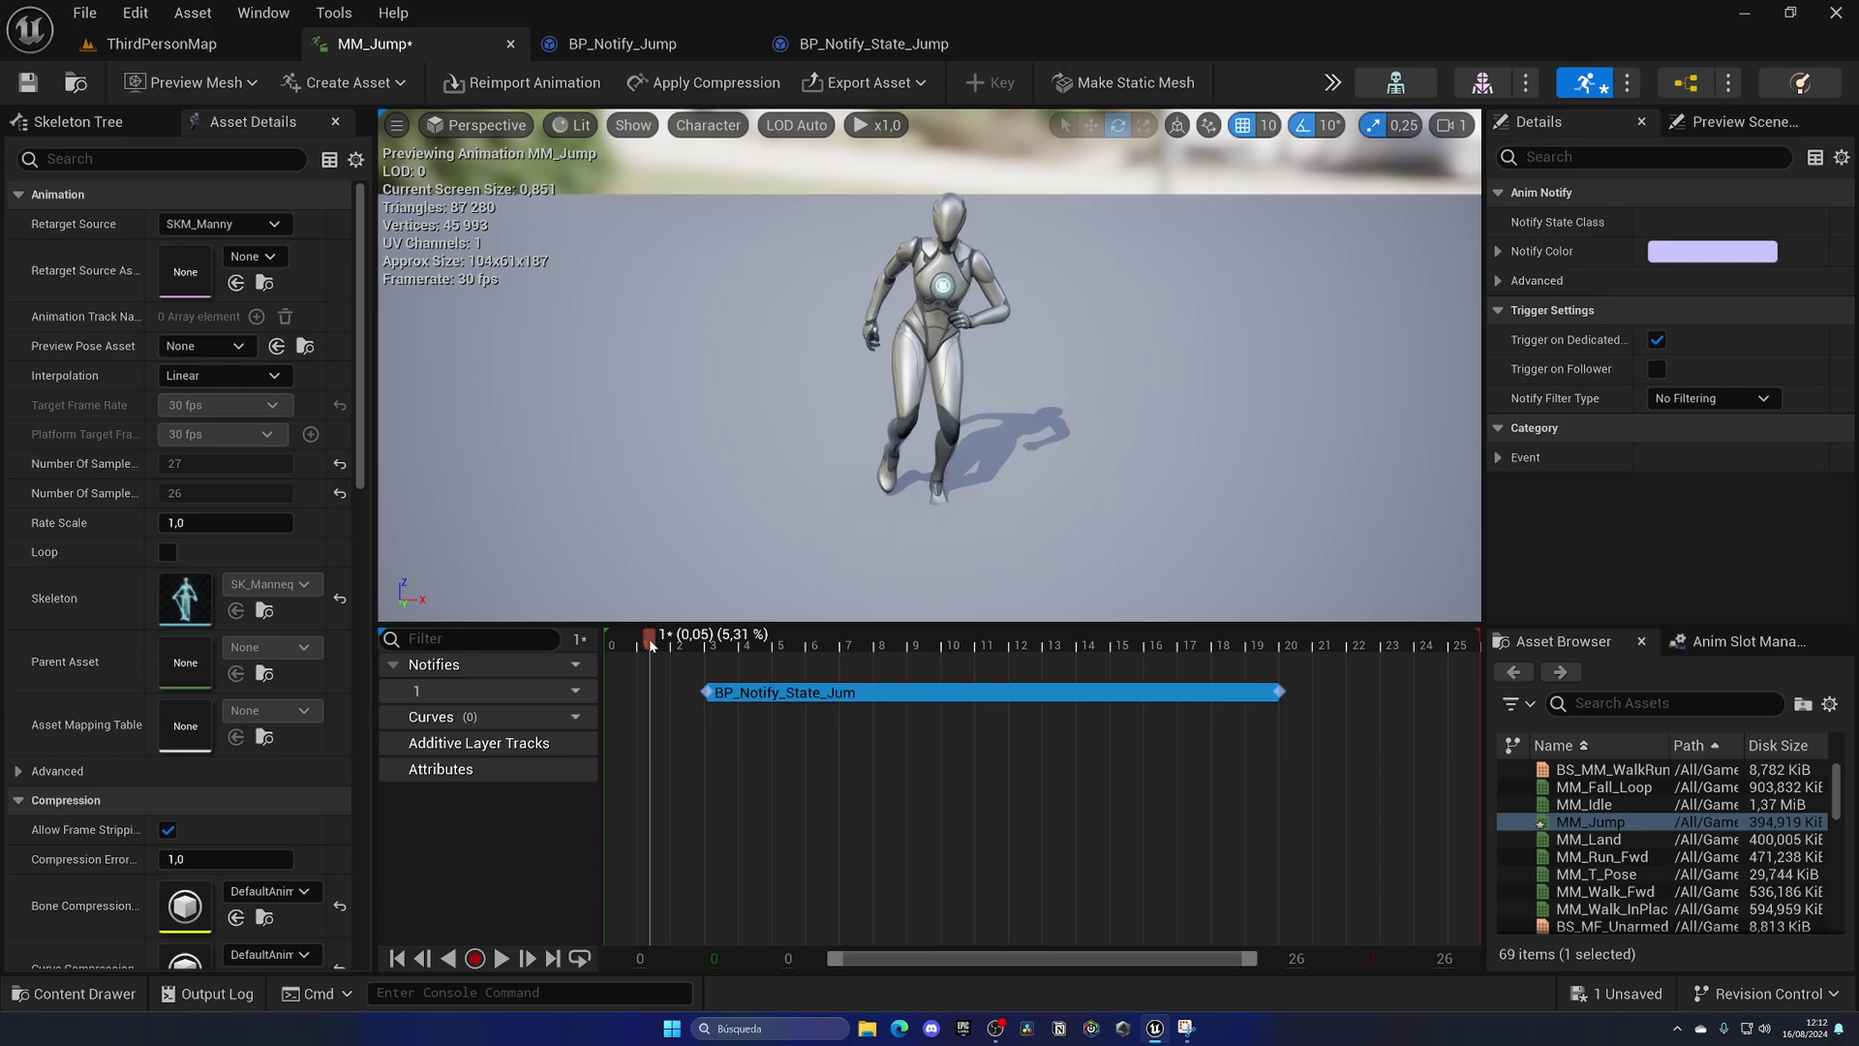
left_click_drag(668, 653, 1333, 651)
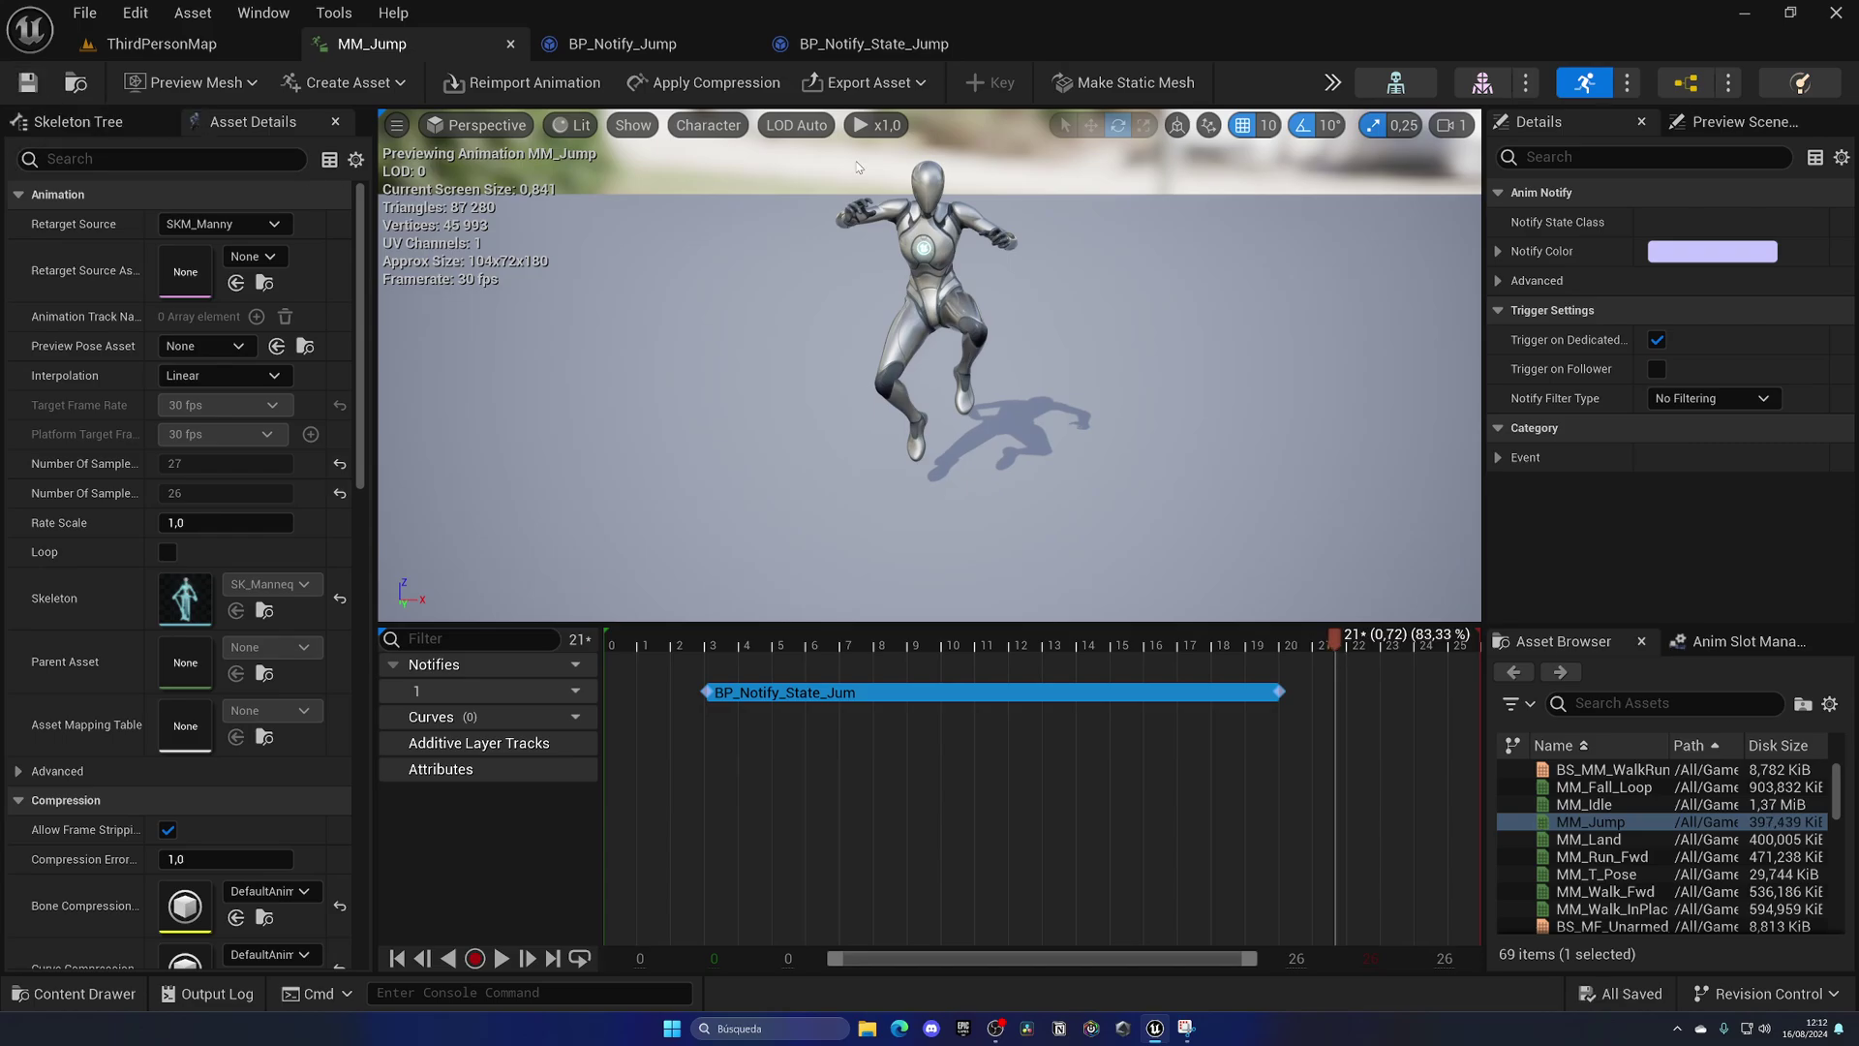
Review BP_Notify_State_Jump's Received Notify Begin and End functions and list its remaining overridable functions
left_click(935, 35)
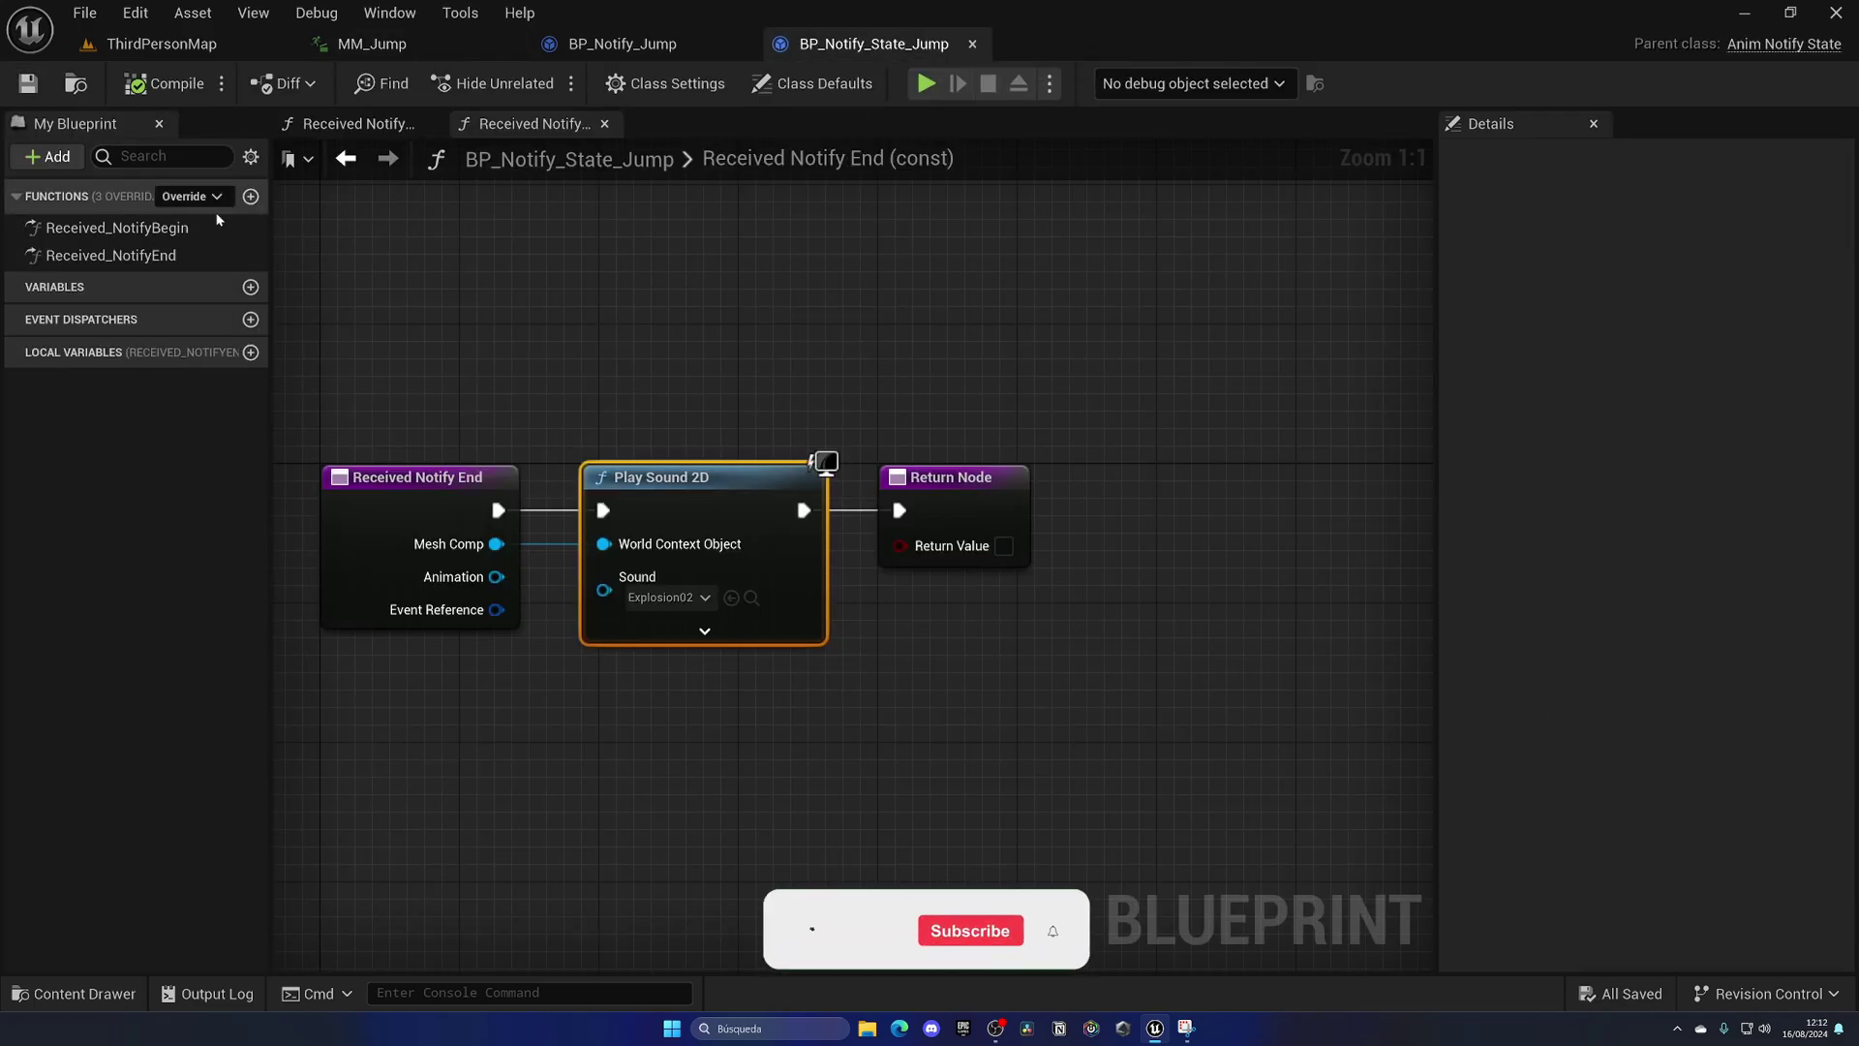
double_click(157, 228)
double_click(168, 256)
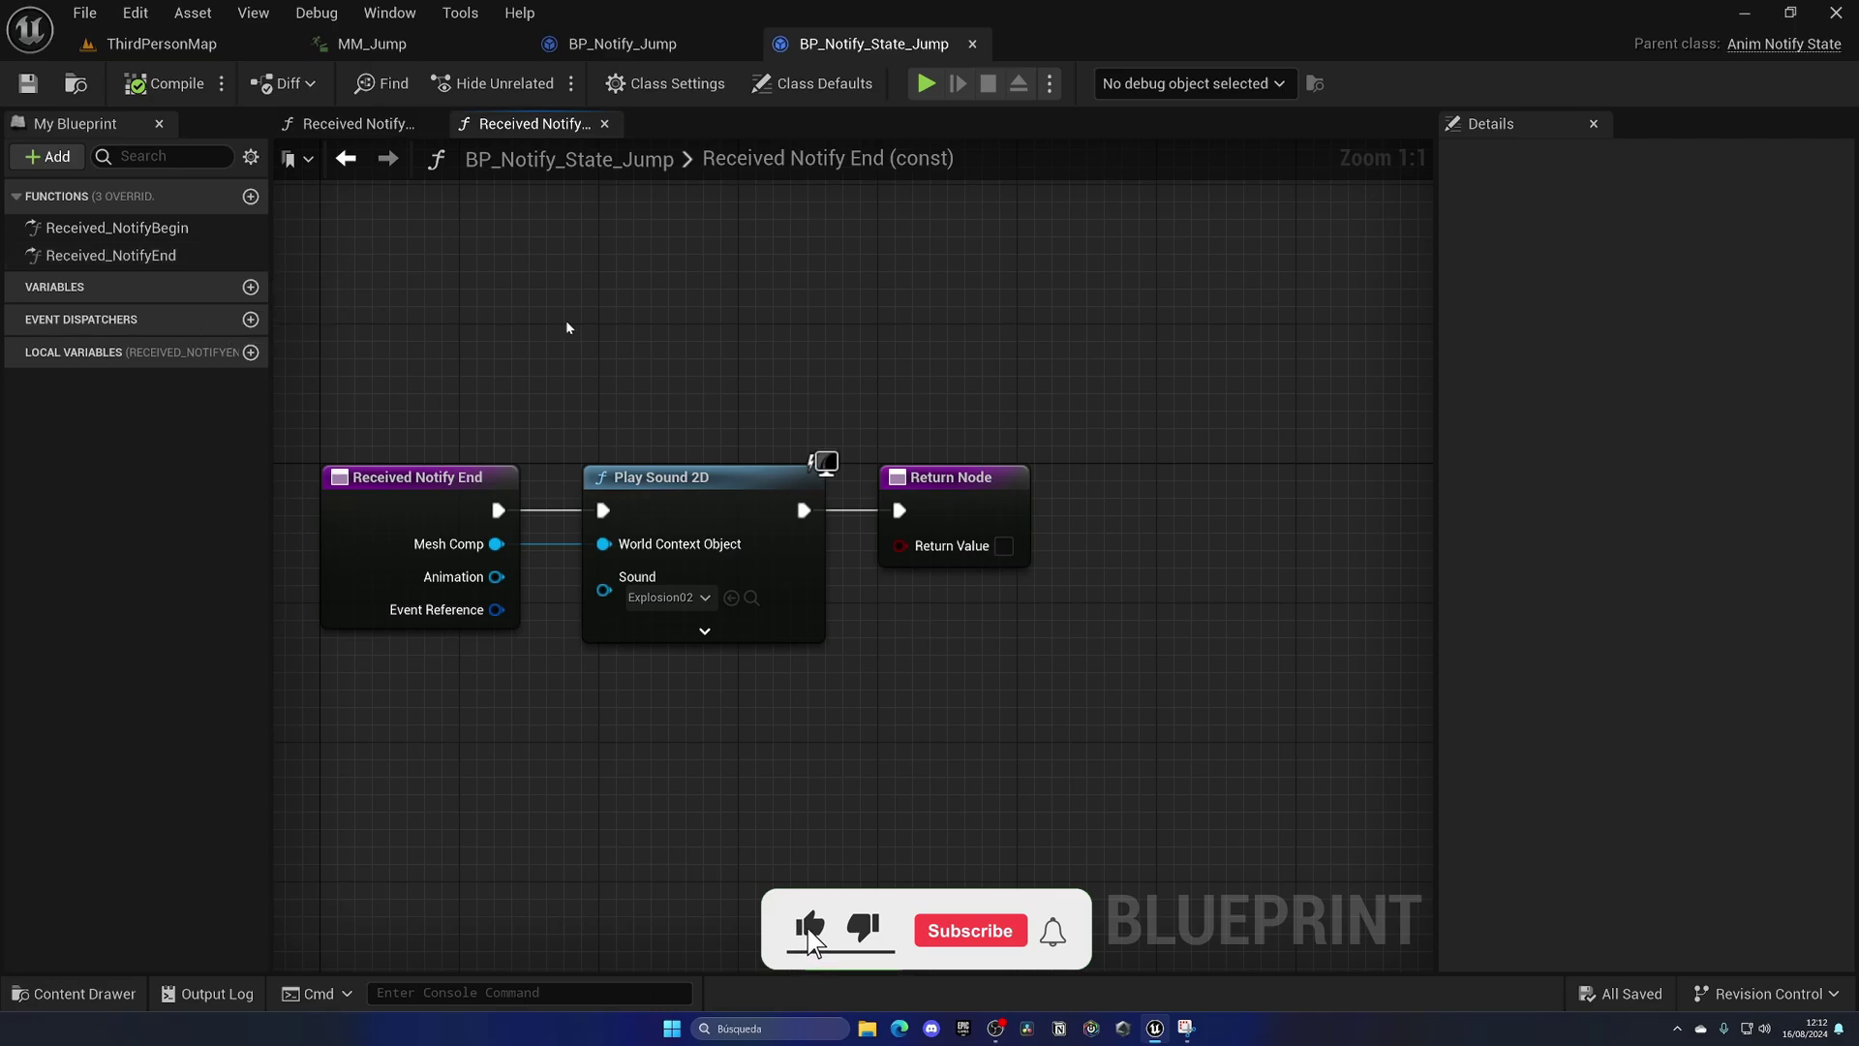
right_click_drag(569, 320, 736, 347)
left_click(190, 196)
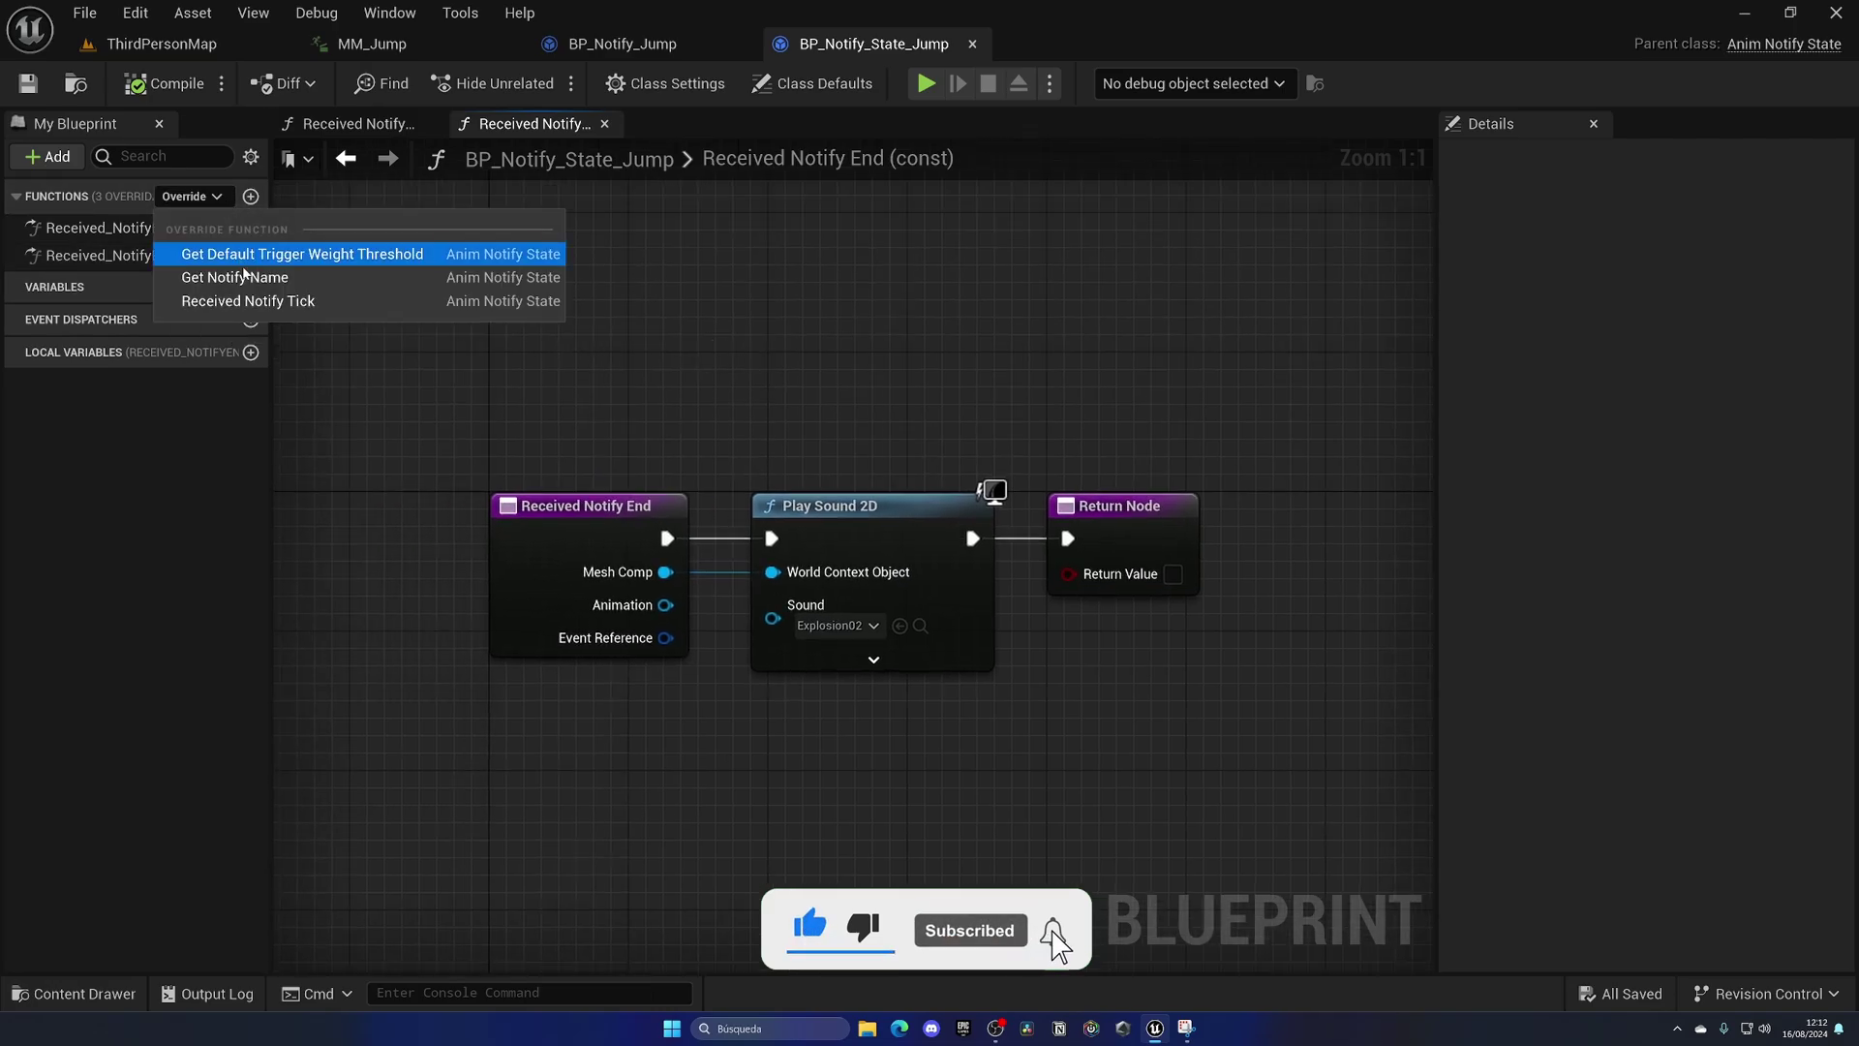